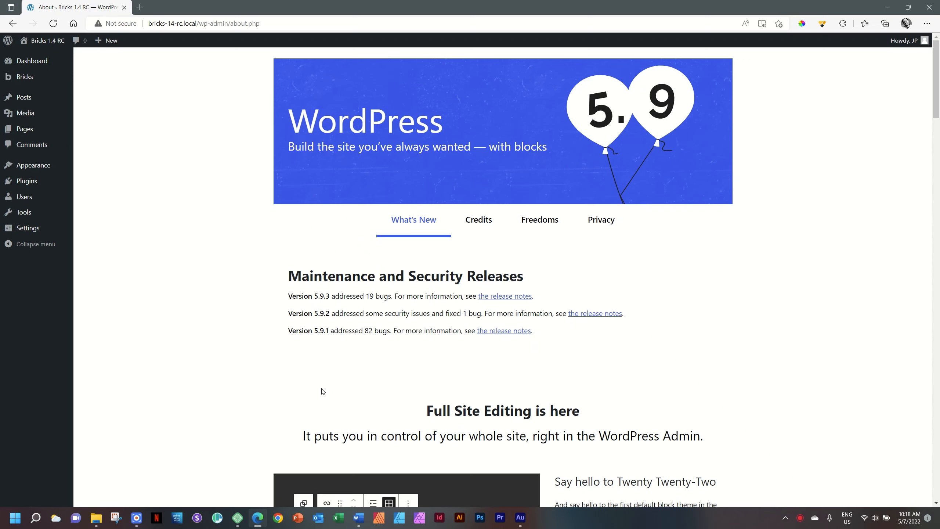
pyautogui.press('F9')
pyautogui.press('F9')
pyautogui.press('F9')
# - Go from Plugins to Appearance > Themes and view, then close, the active Bricks theme's details
pyautogui.click(41, 183)
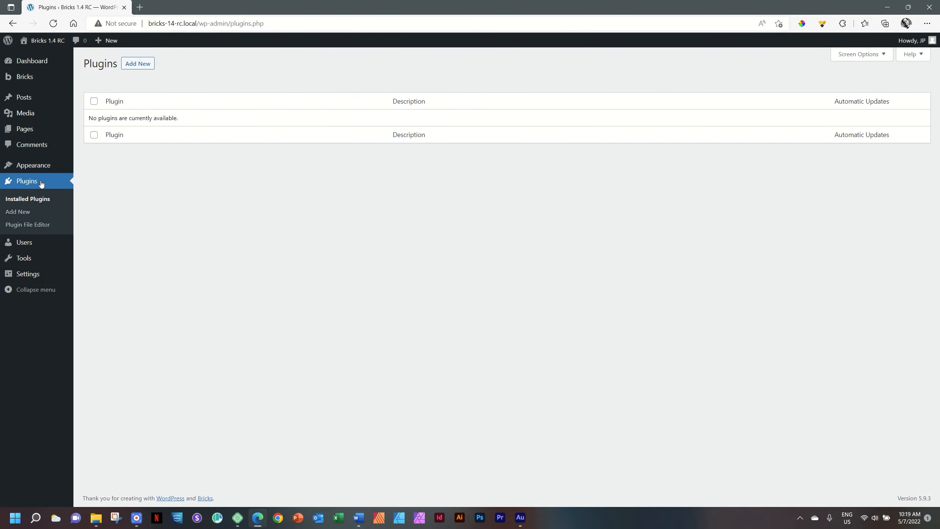
pyautogui.click(110, 168)
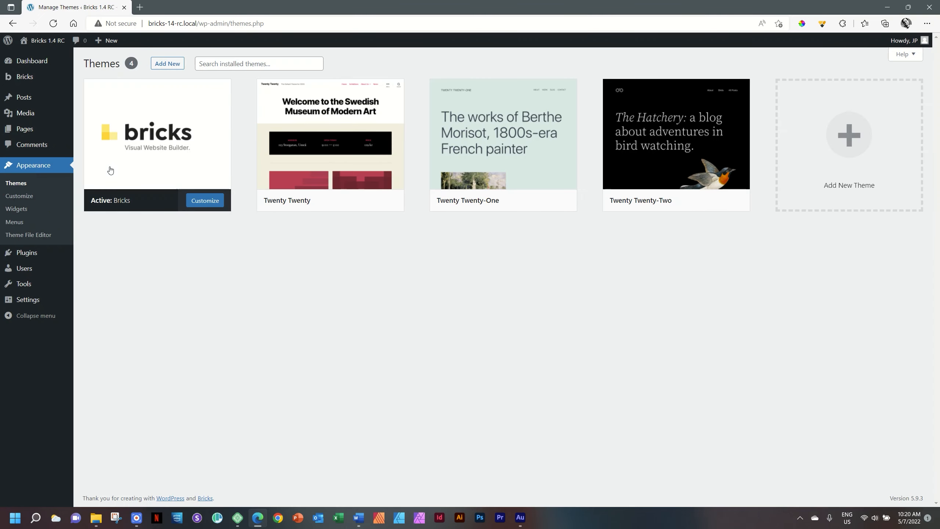
pyautogui.click(169, 156)
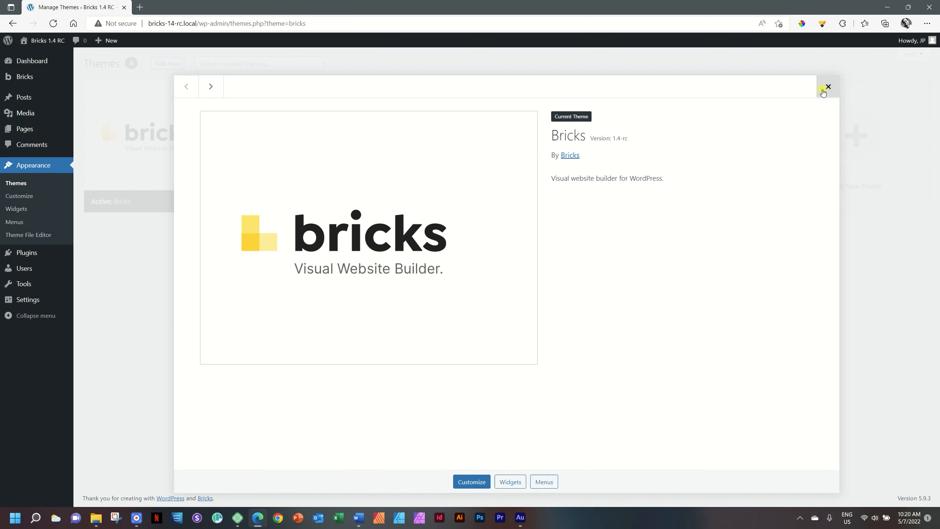
pyautogui.click(825, 88)
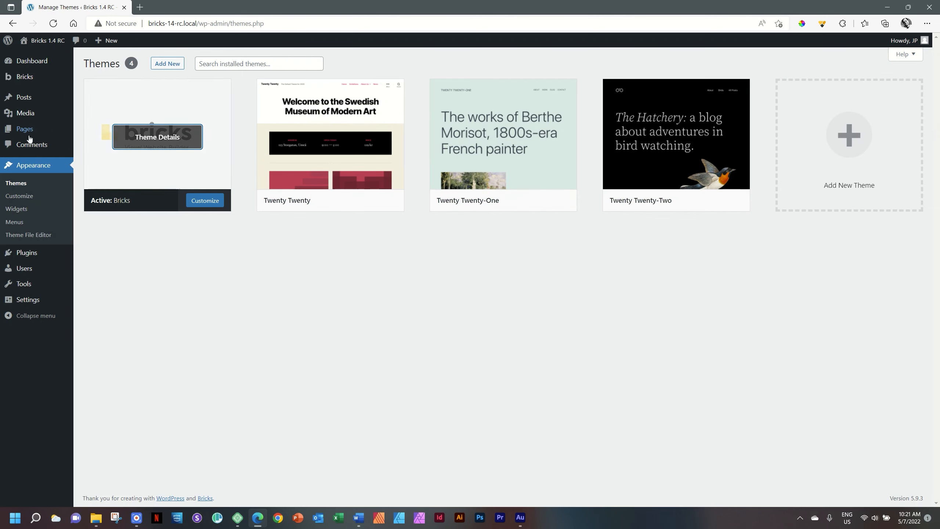
# - Publish a new page titled 'Engagement Landing Page' with pre-publish checks disabled, then open it in Bricks
pyautogui.moveTo(41, 129)
pyautogui.click(96, 145)
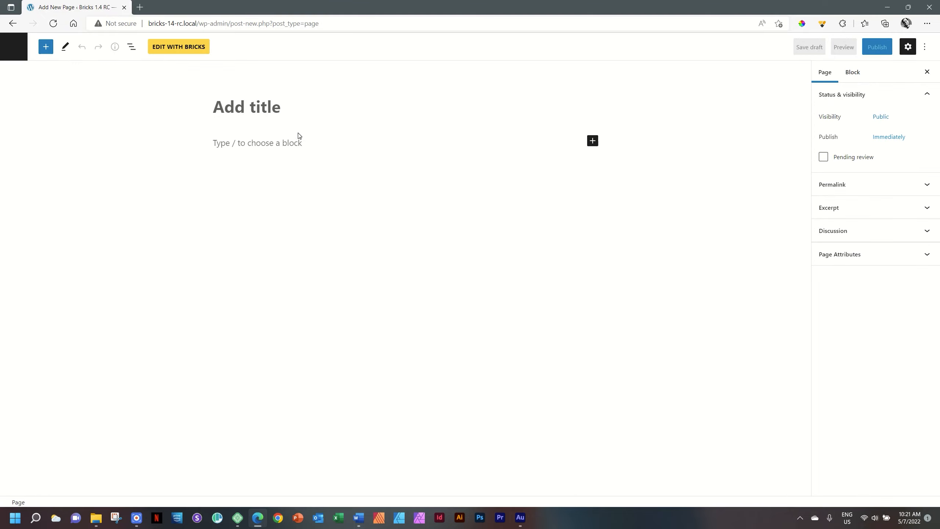
pyautogui.write('Engagement ')
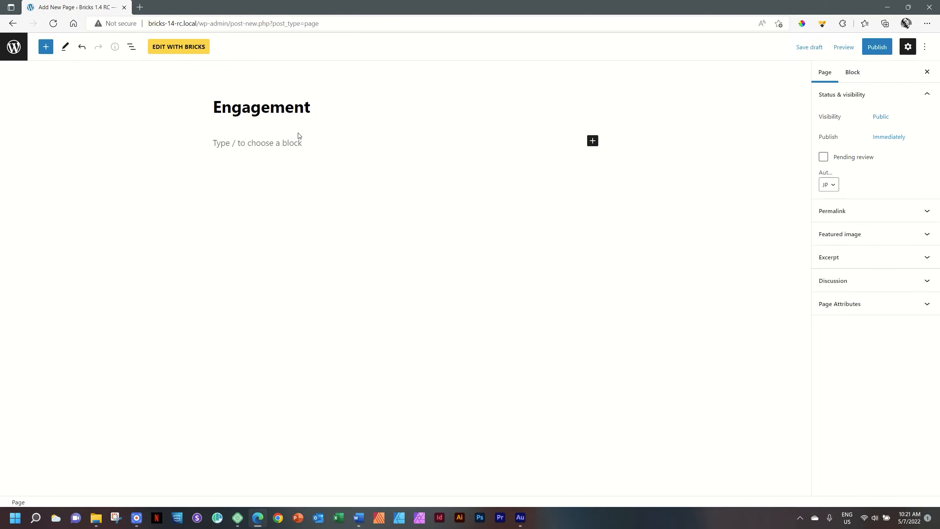
pyautogui.write('Landing Page')
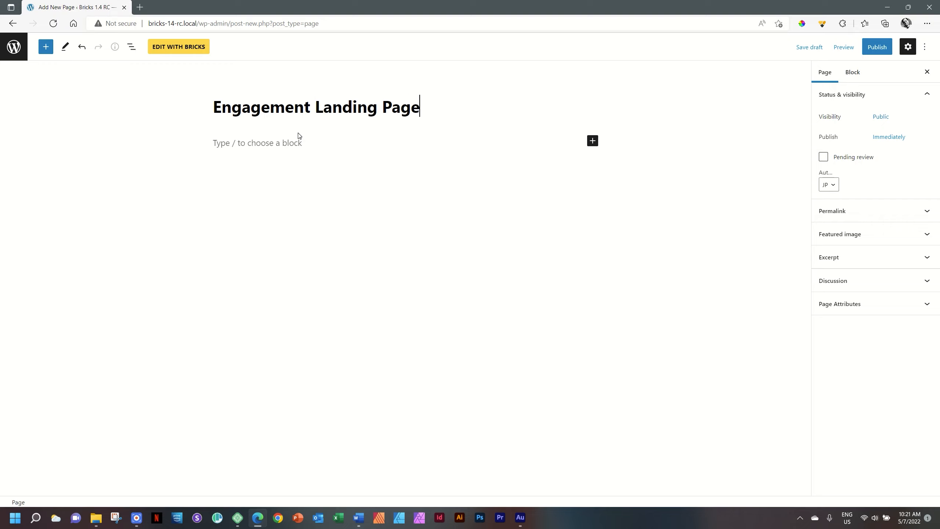
pyautogui.click(876, 47)
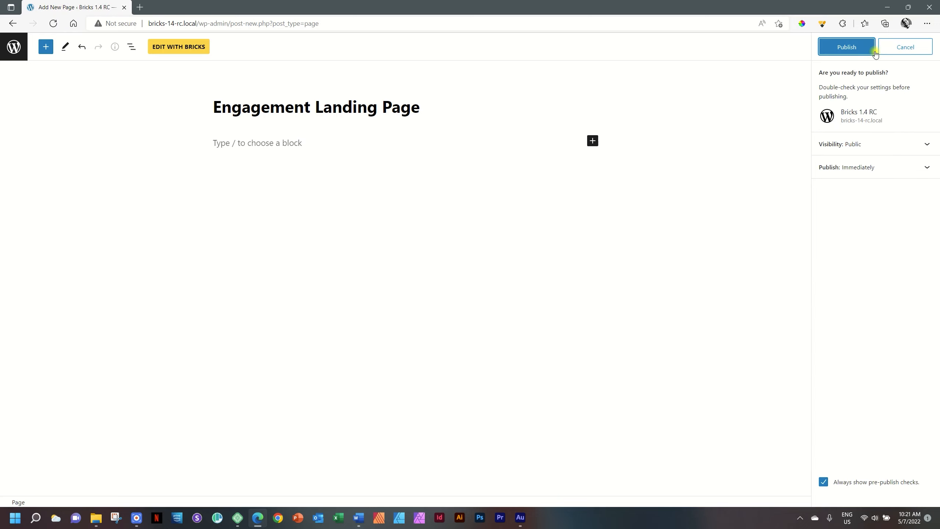
pyautogui.click(824, 482)
pyautogui.click(848, 47)
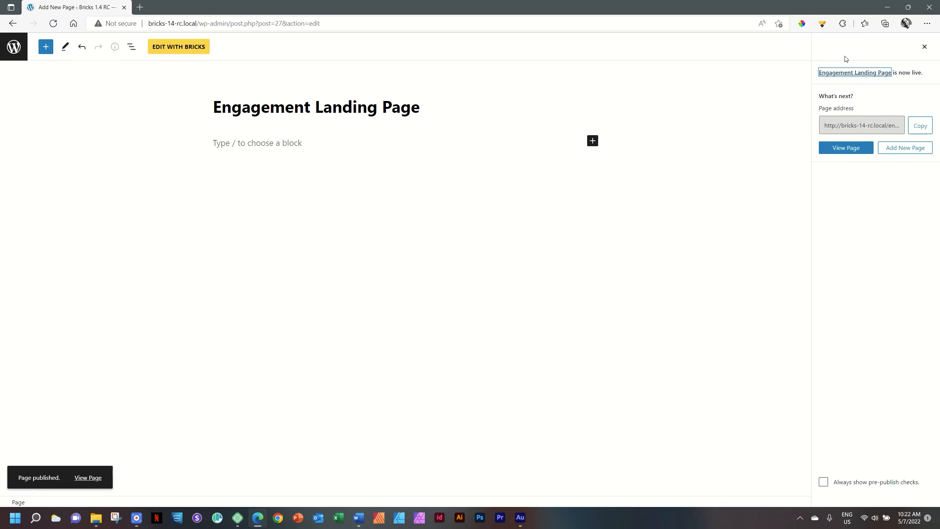
pyautogui.click(204, 50)
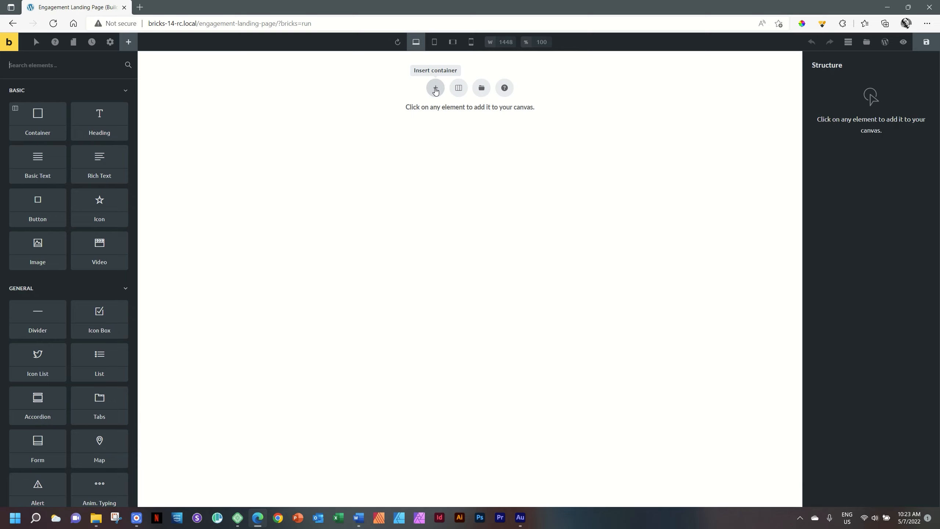
# - Insert the Full width (Section) layout with a nested Container, then toggle the Structure panel off and on
pyautogui.click(459, 89)
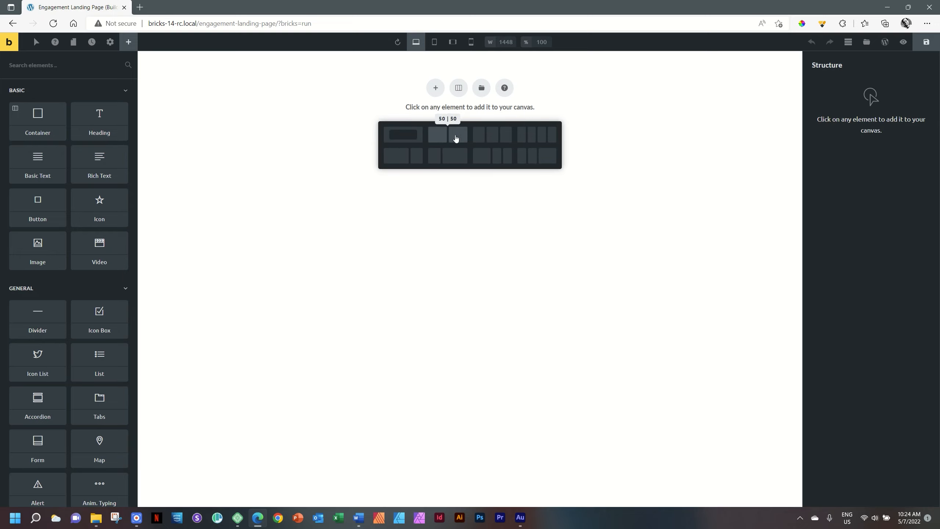
pyautogui.click(411, 138)
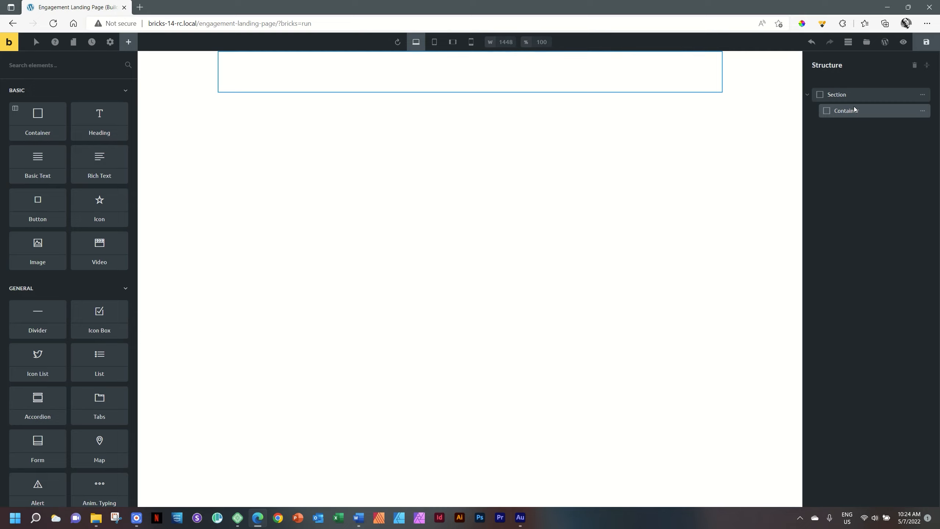
pyautogui.click(851, 47)
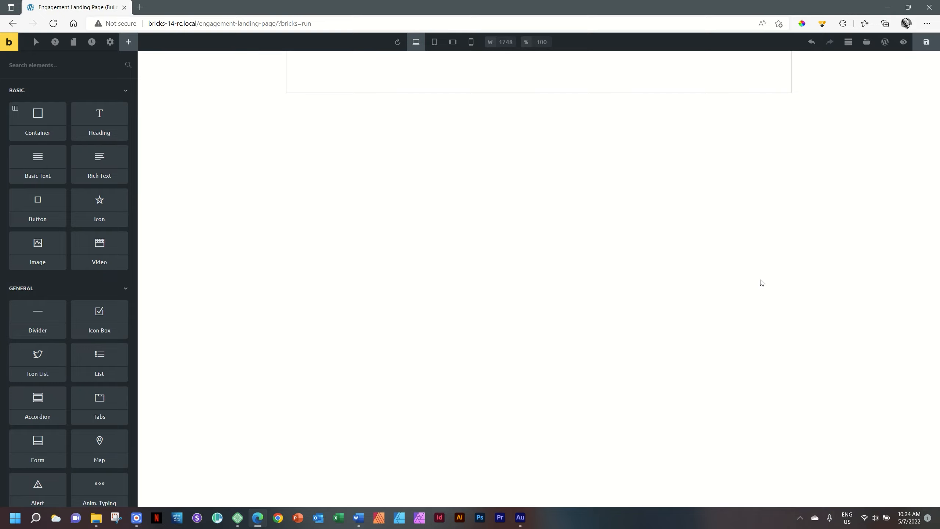
pyautogui.click(848, 44)
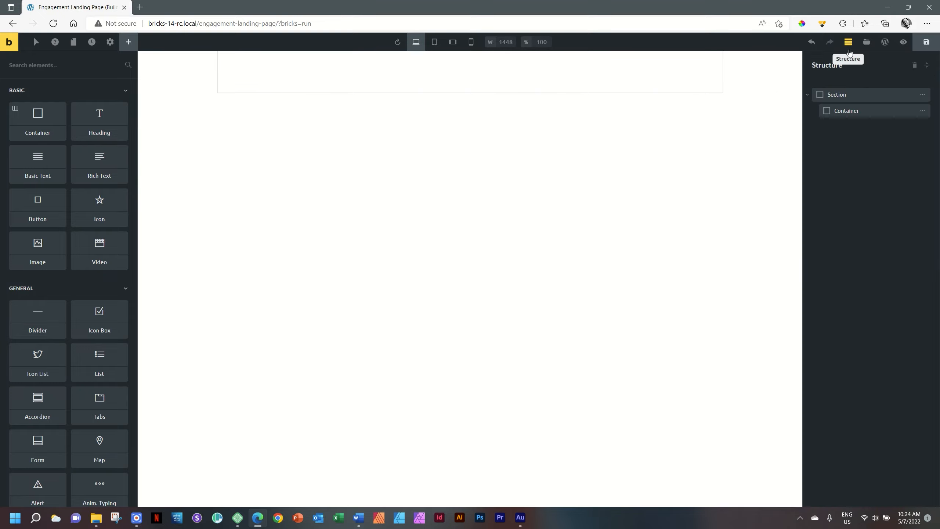
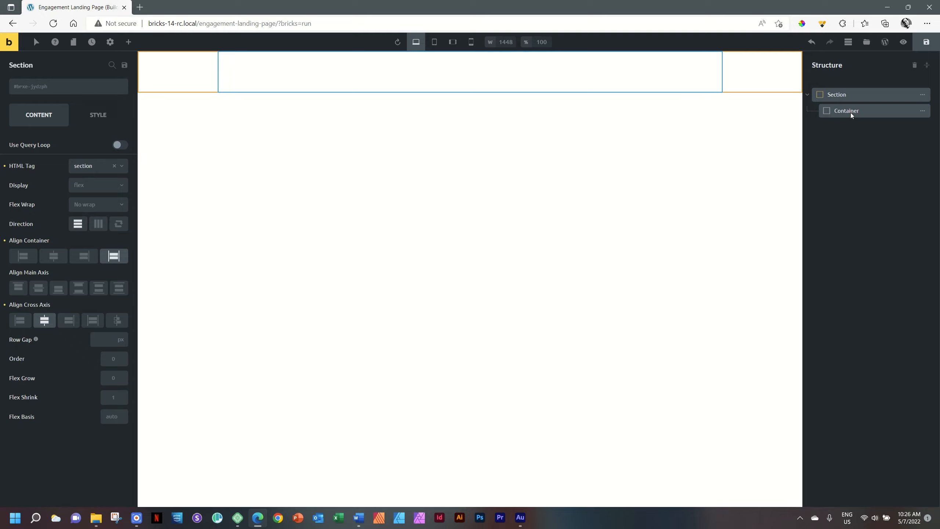
# - Select the Section holding the Container in the Structure panel and show its Style settings
pyautogui.click(845, 111)
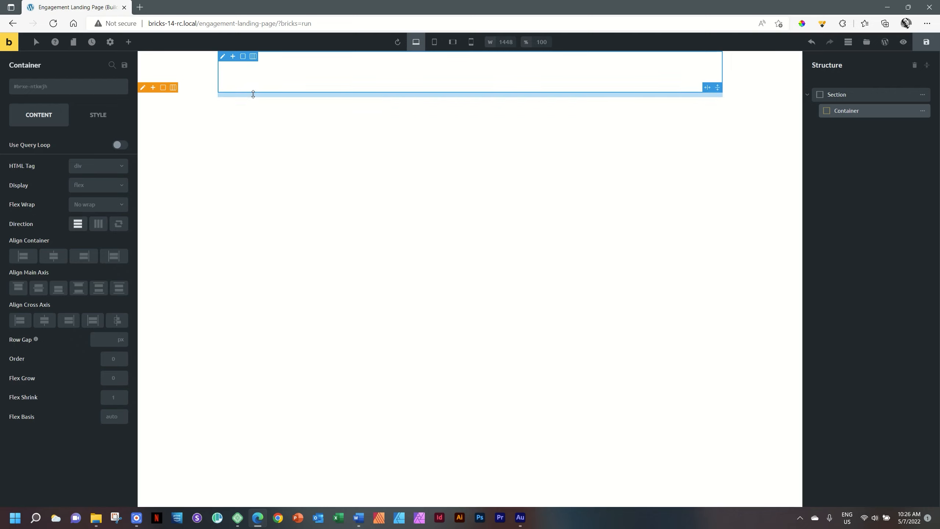
pyautogui.click(845, 95)
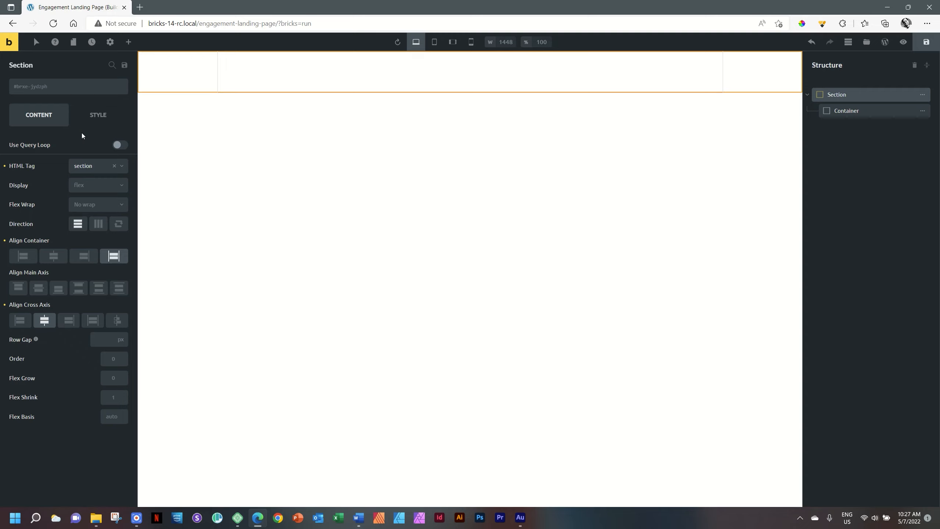
pyautogui.click(98, 115)
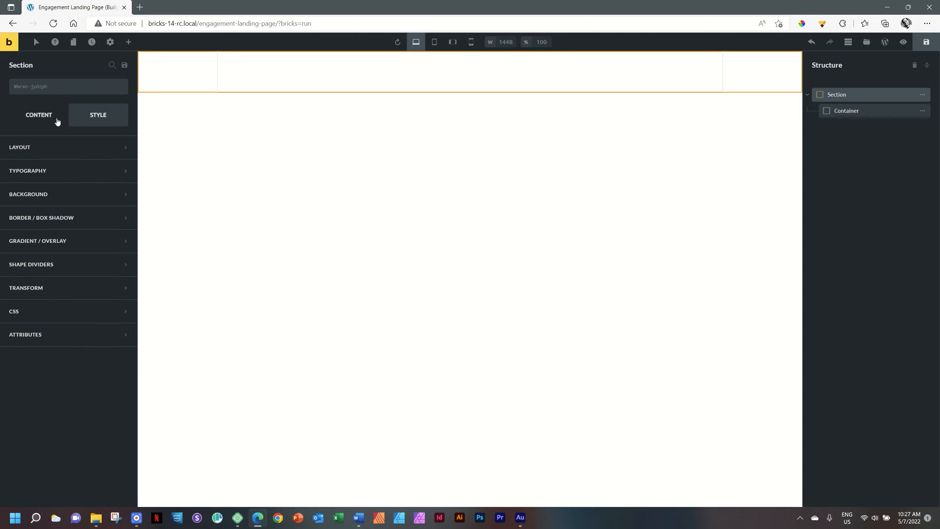
# - Insert the Wedding _01_ Hero photo from the Media Library as the section's background image
pyautogui.click(36, 196)
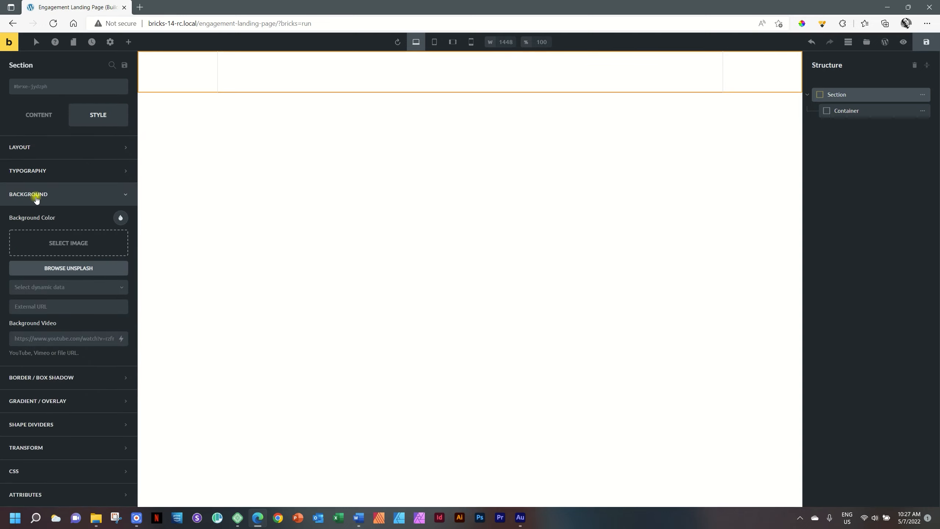
pyautogui.click(69, 248)
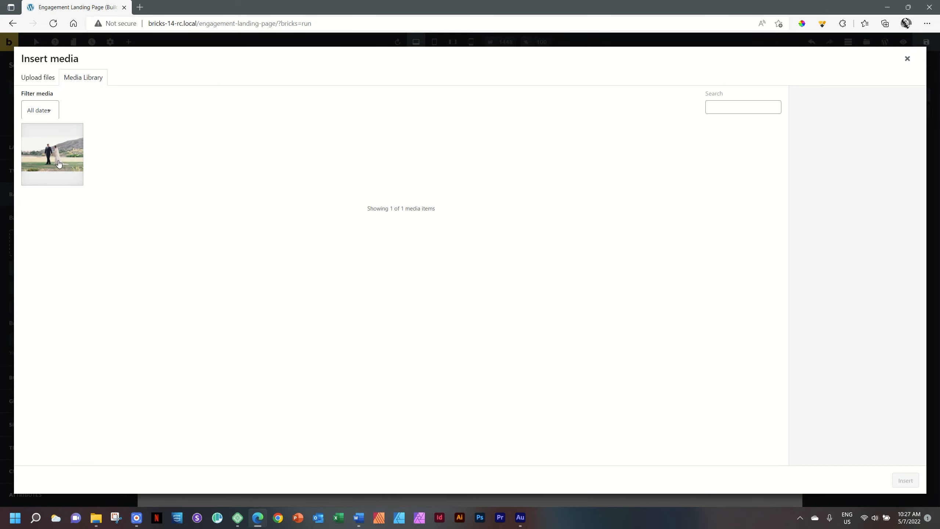
pyautogui.click(58, 163)
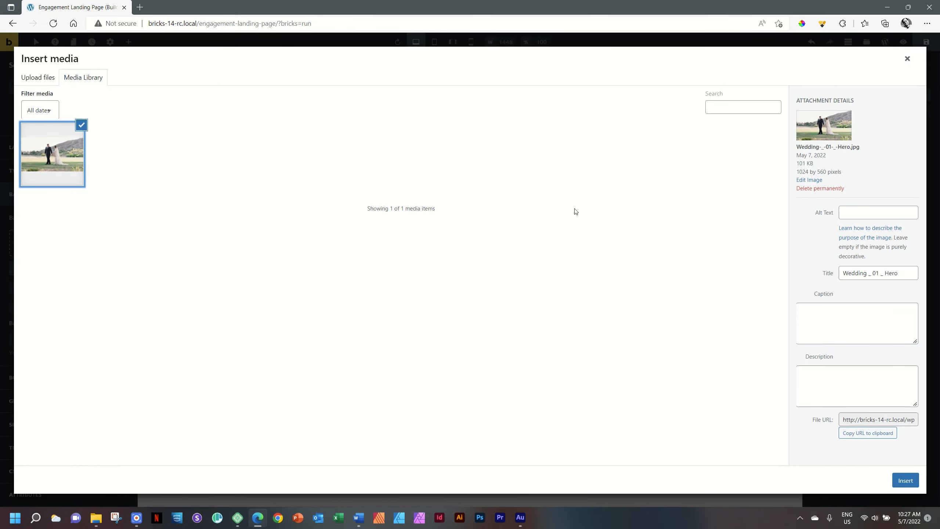
pyautogui.click(902, 481)
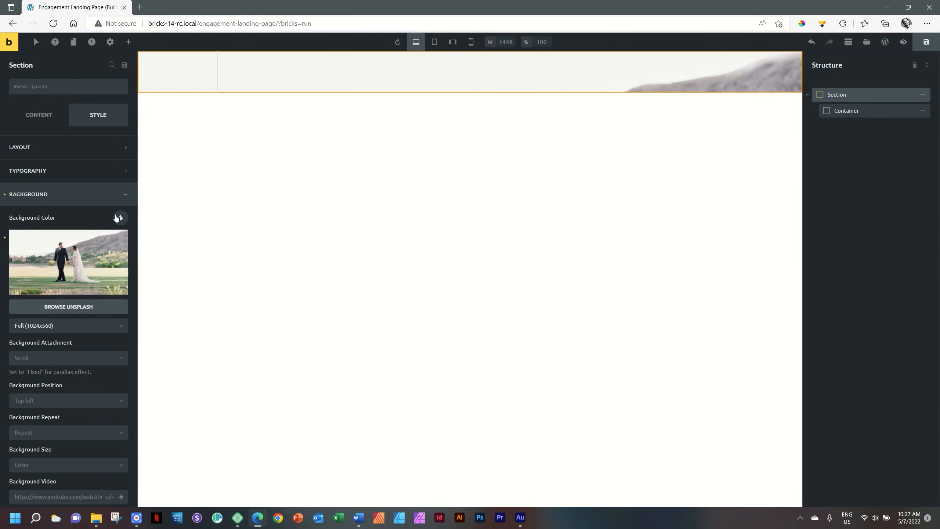
pyautogui.scroll(-4, 116, 217)
# - Set background position to Center center, keep background size as Cover, and collapse Background
pyautogui.scroll(4, 125, 224)
pyautogui.click(33, 403)
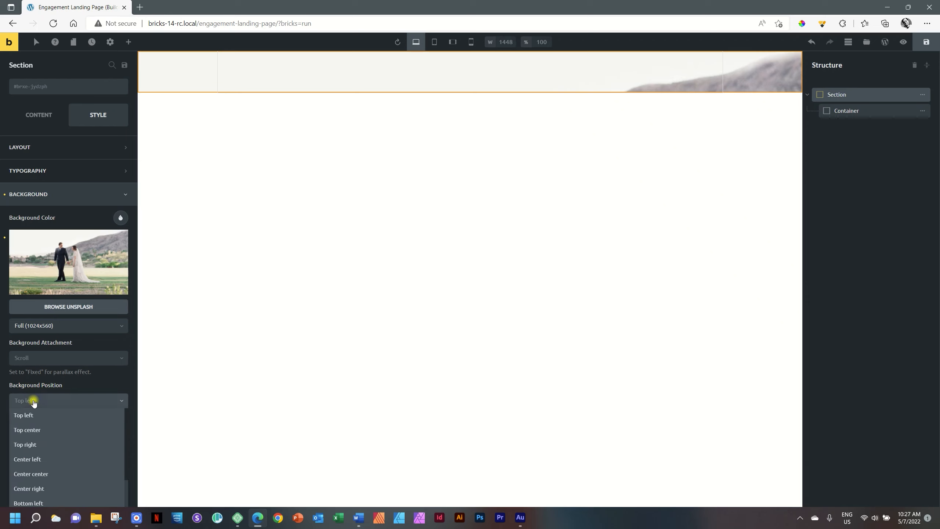
pyautogui.click(43, 475)
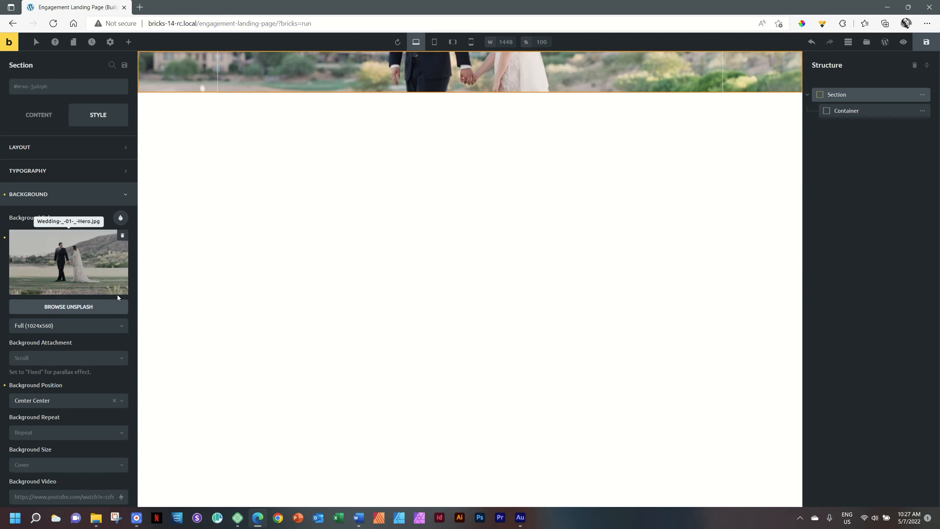
pyautogui.scroll(-2, 118, 295)
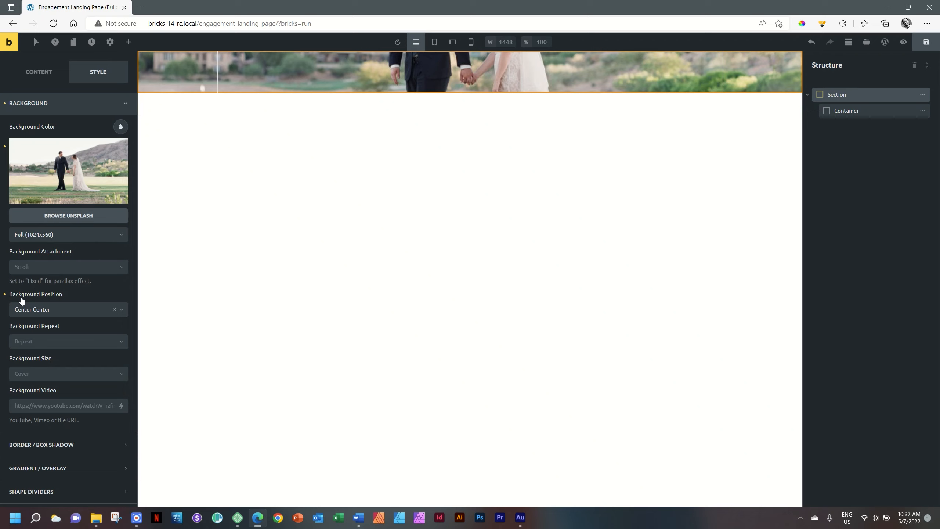
pyautogui.click(34, 310)
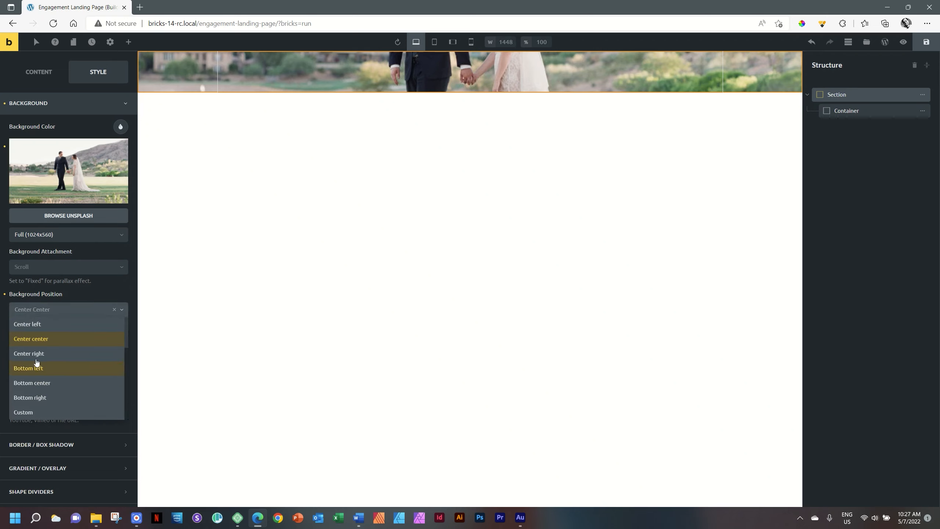
pyautogui.click(37, 339)
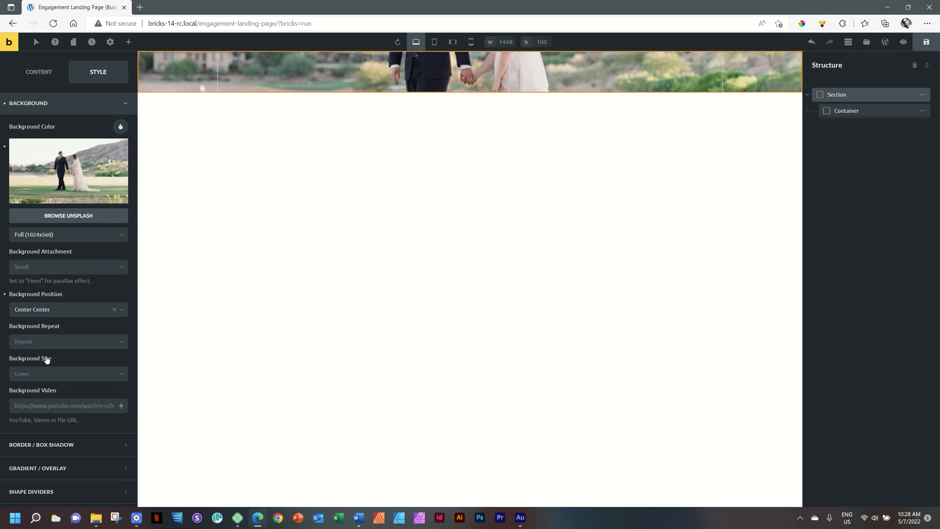
pyautogui.click(36, 374)
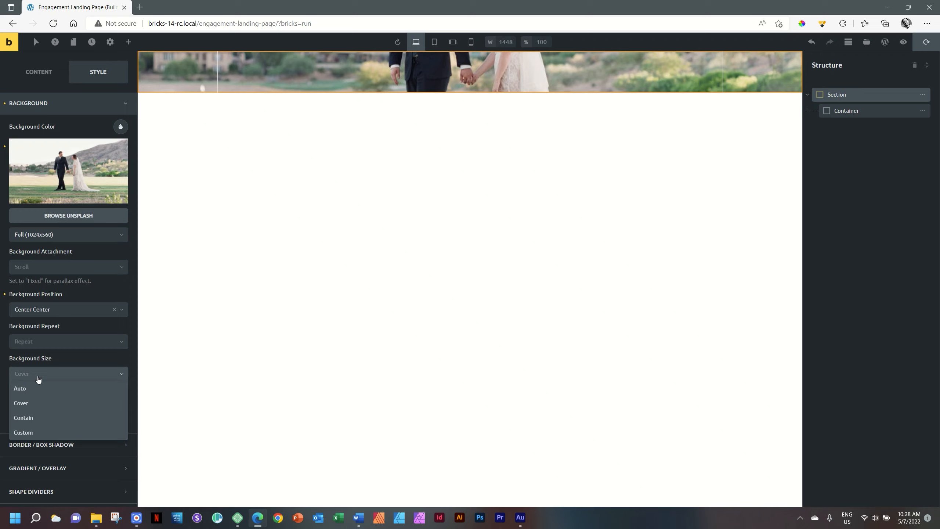
pyautogui.click(37, 373)
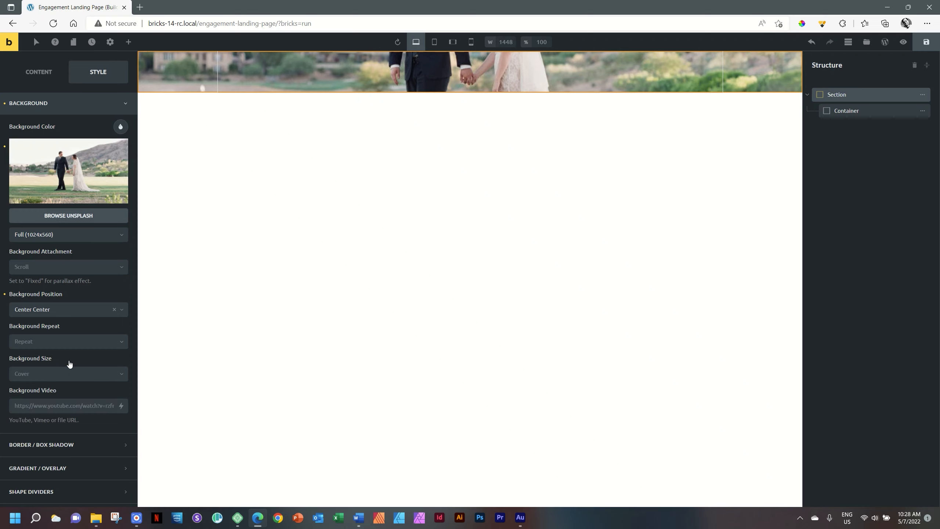
pyautogui.click(86, 103)
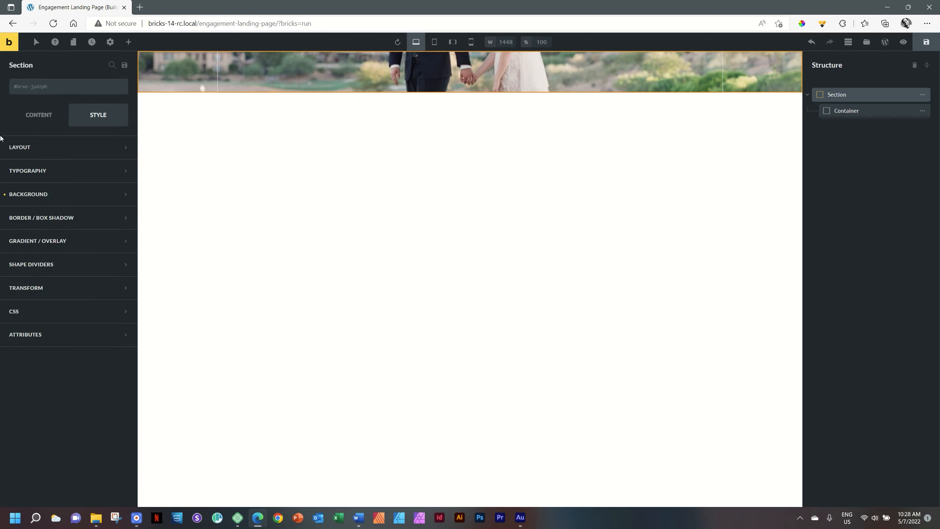
# - Expand the section's Layout group to reach its Height setting
pyautogui.click(29, 149)
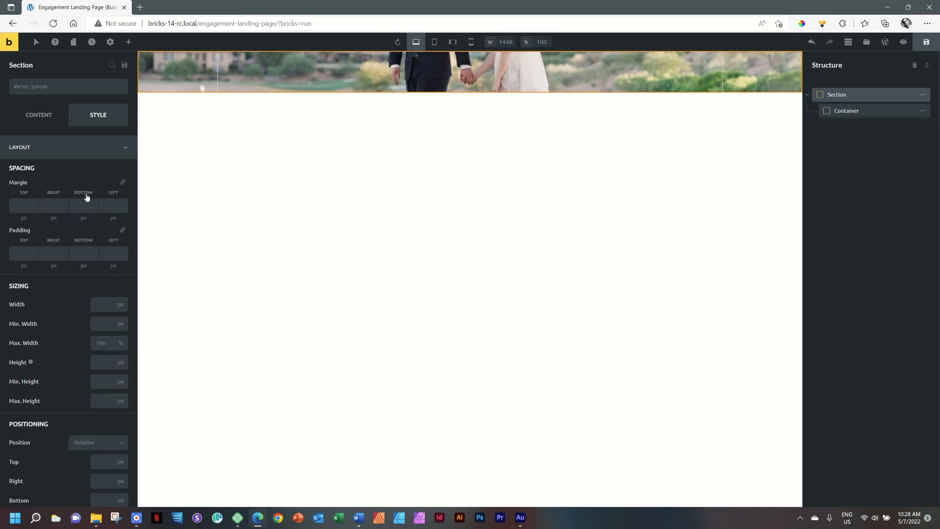
pyautogui.scroll(-7, 88, 199)
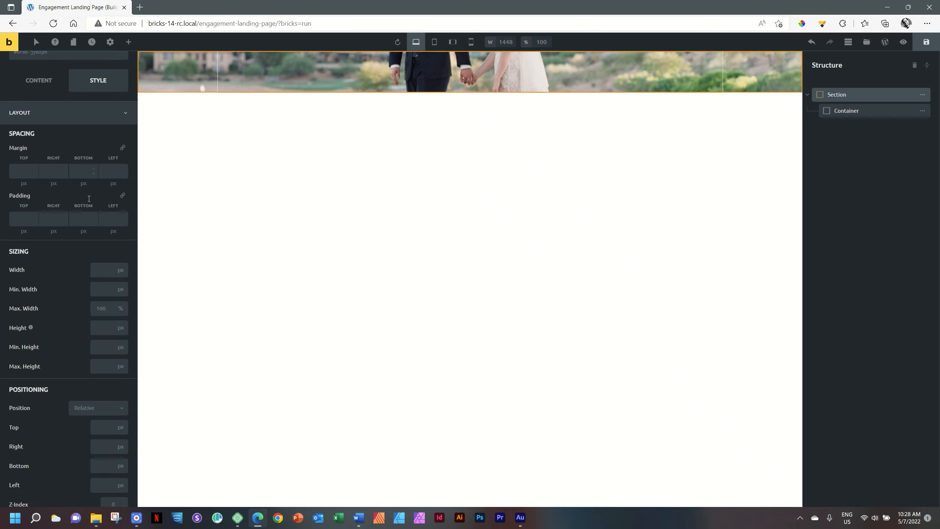
pyautogui.scroll(7, 88, 200)
pyautogui.scroll(1, 90, 200)
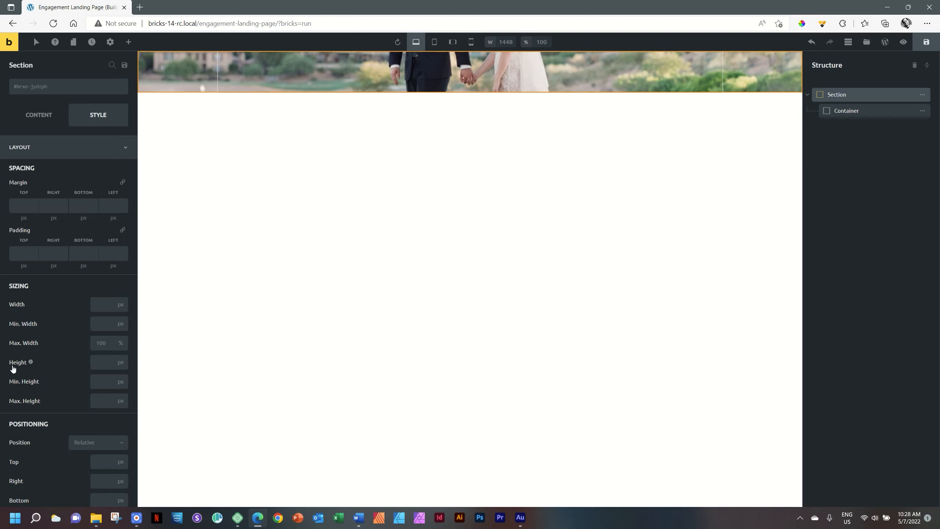
pyautogui.moveTo(32, 362)
# - Annotate the page with a full-page frame and full-height arrow, then clear and close the annotations
pyautogui.click(822, 23)
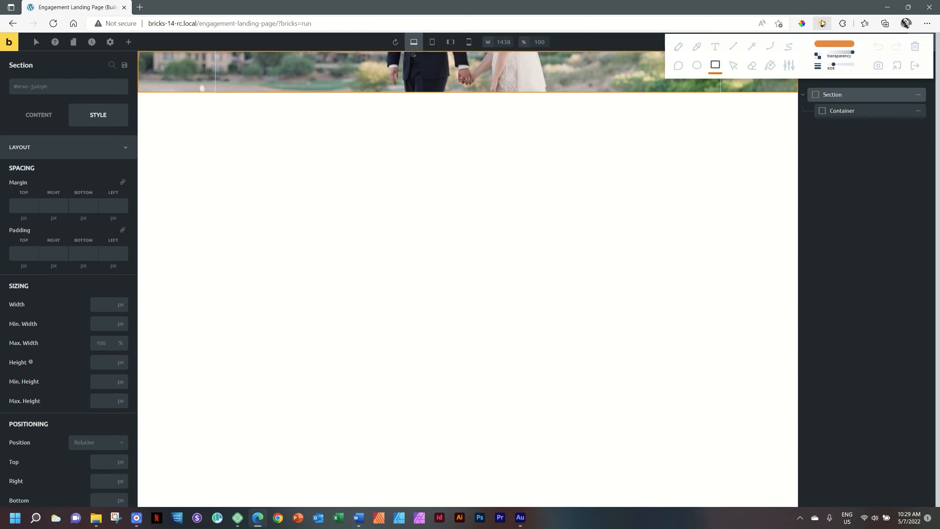
pyautogui.moveTo(2, 51)
pyautogui.mouseDown()
pyautogui.moveTo(47, 84)
pyautogui.moveTo(761, 405)
pyautogui.moveTo(798, 473)
pyautogui.moveTo(934, 505)
pyautogui.mouseUp()
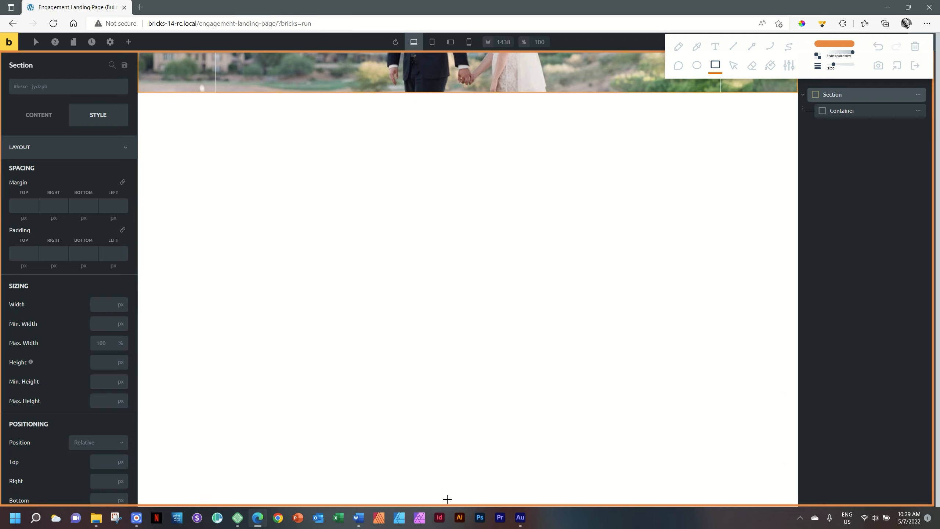
pyautogui.click(752, 50)
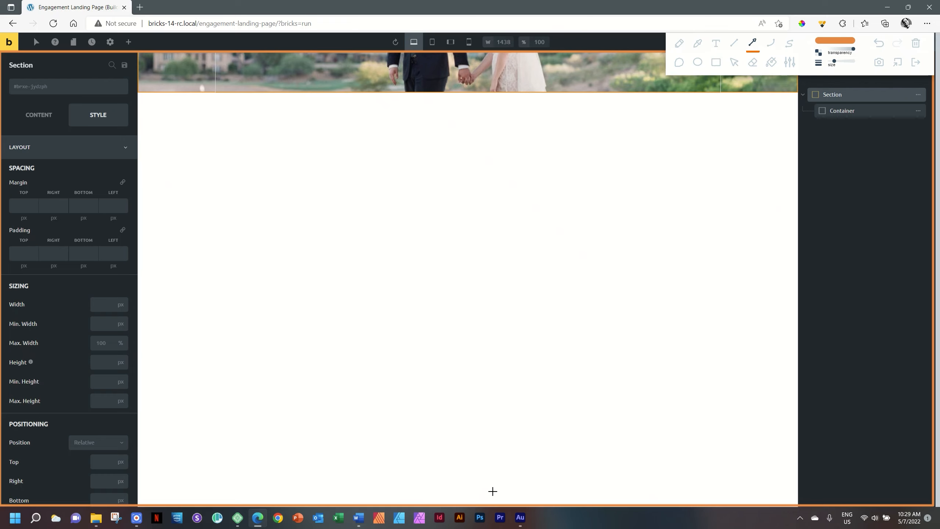
pyautogui.moveTo(491, 502)
pyautogui.mouseDown()
pyautogui.moveTo(498, 246)
pyautogui.moveTo(466, 94)
pyautogui.moveTo(480, 42)
pyautogui.moveTo(491, 54)
pyautogui.mouseUp()
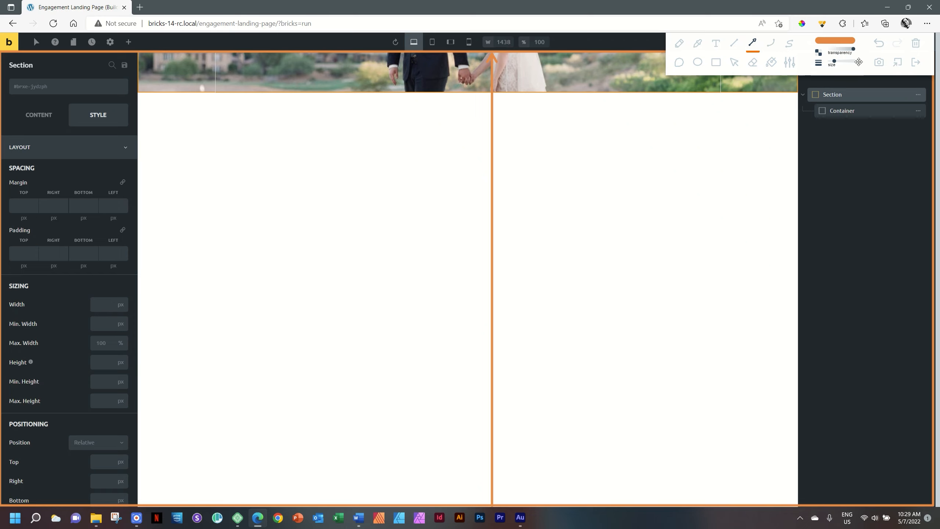
pyautogui.click(916, 43)
pyautogui.click(915, 62)
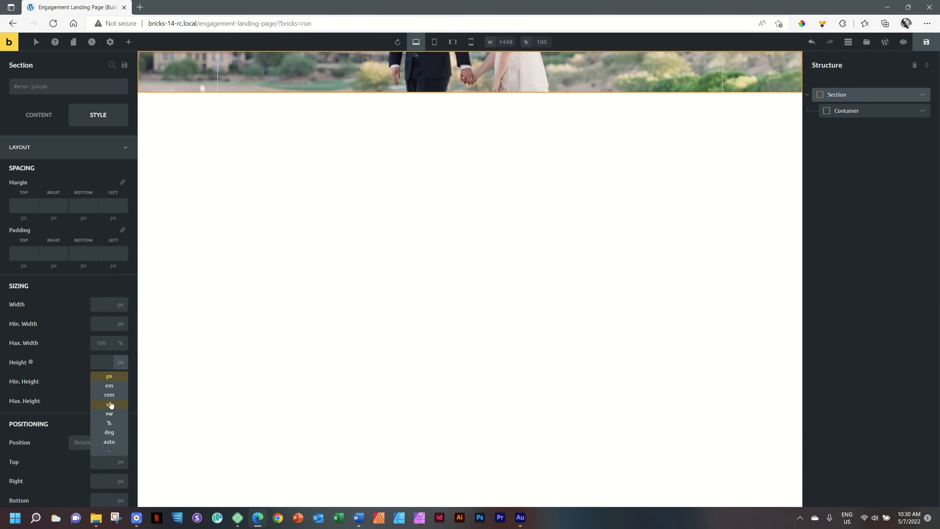
# - Make the section 100 vh tall, after briefly testing 50 vh, then collapse Layout
pyautogui.click(110, 404)
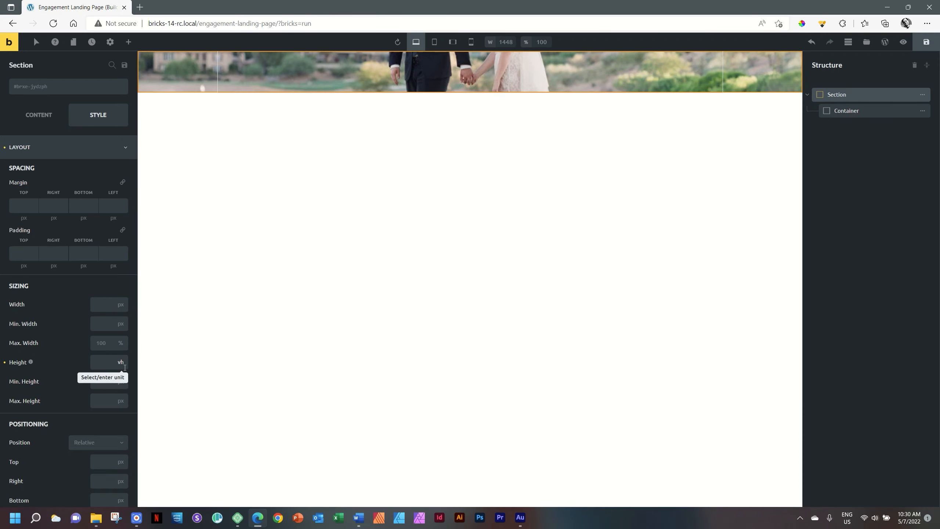
pyautogui.click(104, 365)
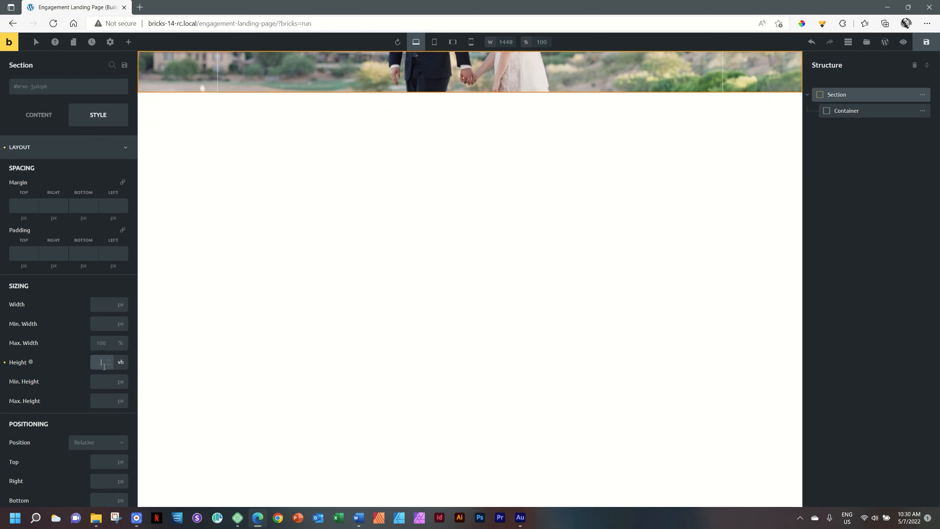
pyautogui.write('100')
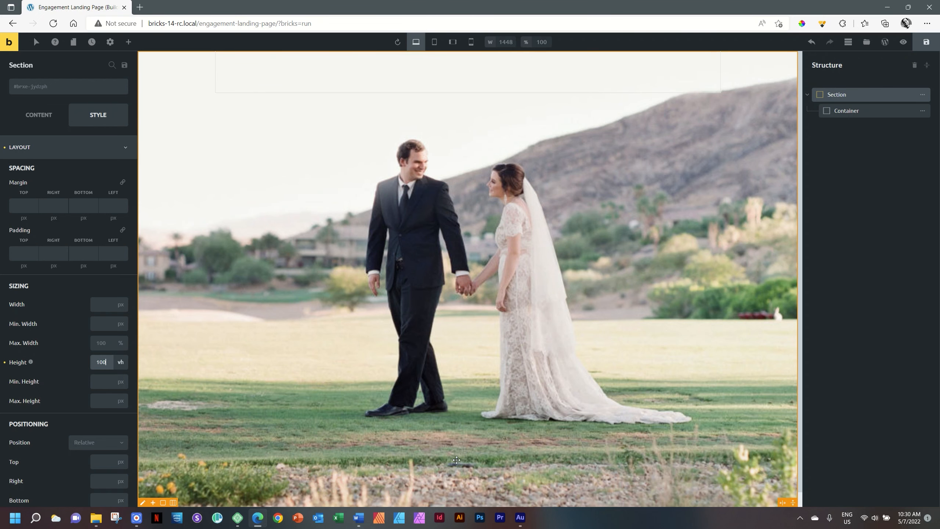
pyautogui.click(108, 364)
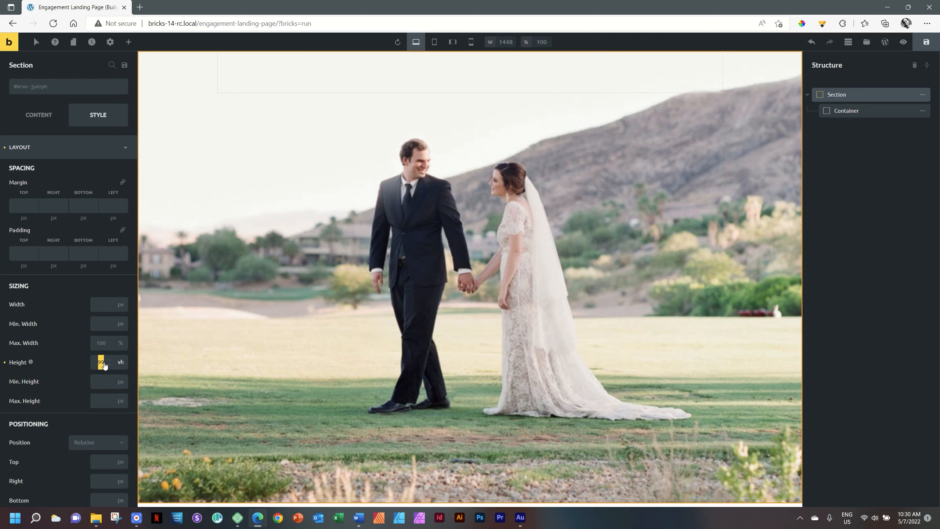
pyautogui.click(98, 360)
pyautogui.write('50')
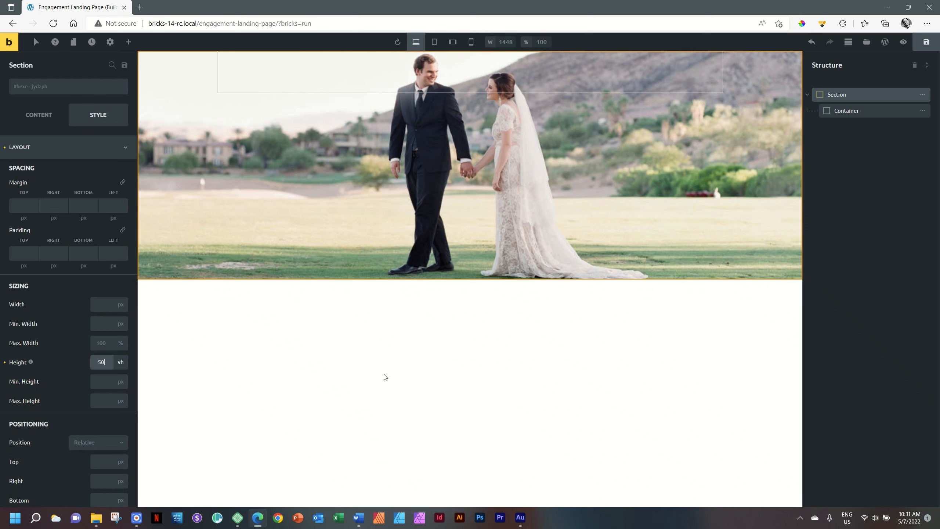
pyautogui.click(100, 361)
pyautogui.write('100')
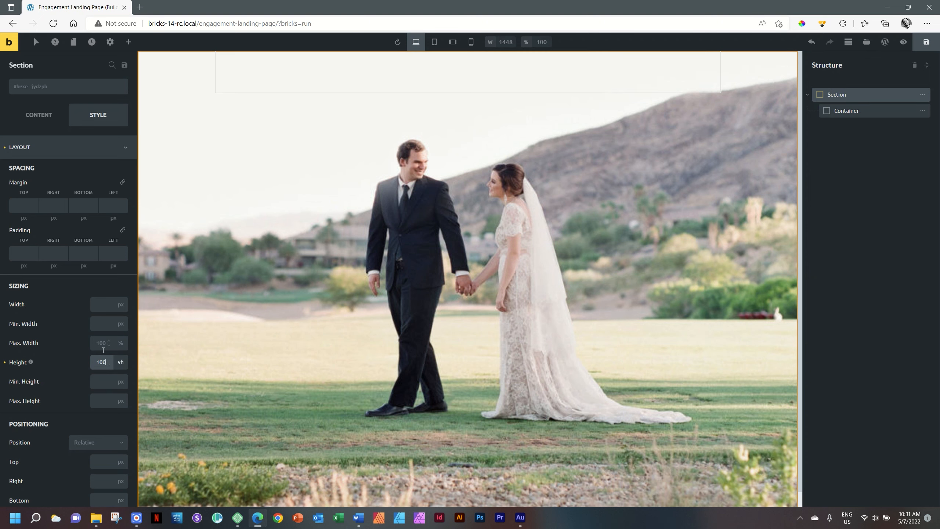
pyautogui.click(117, 147)
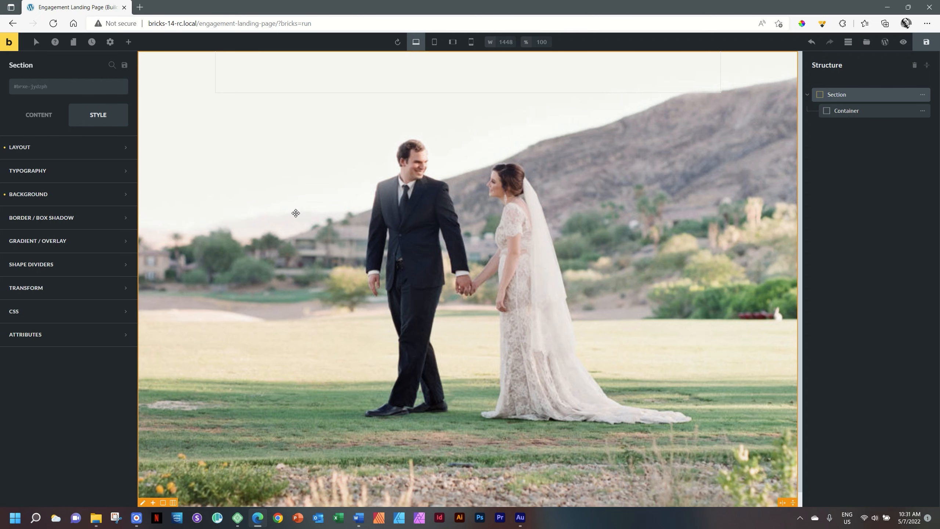
# - Set the Gradient / Overlay to apply as an Overlay and add Color 1
pyautogui.click(111, 244)
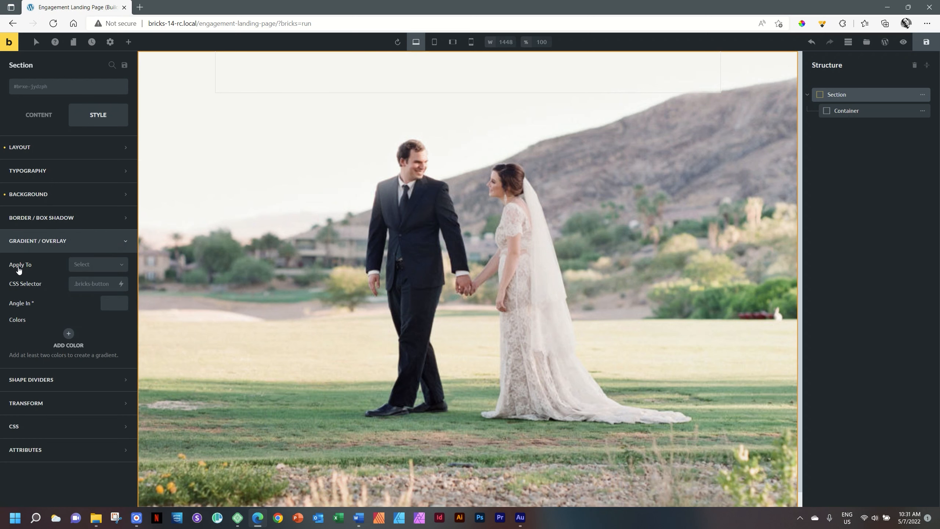
pyautogui.click(119, 265)
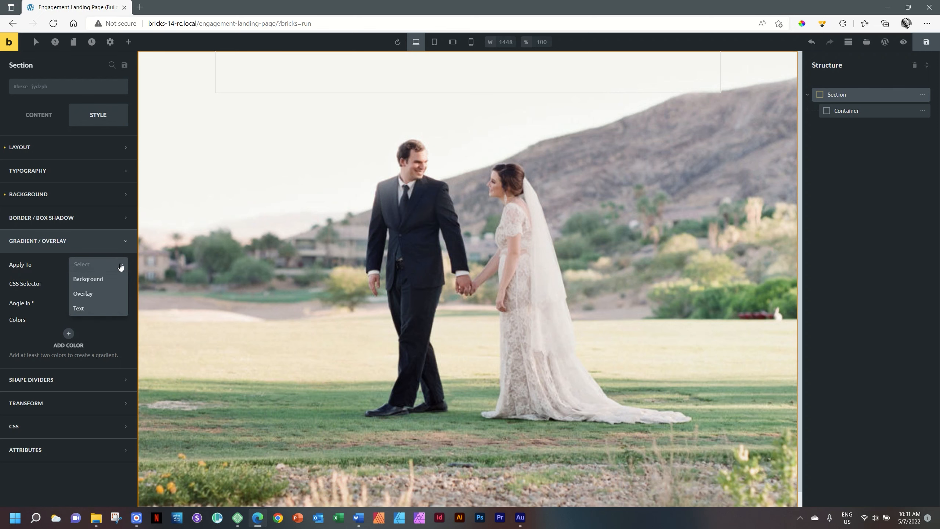
pyautogui.click(87, 293)
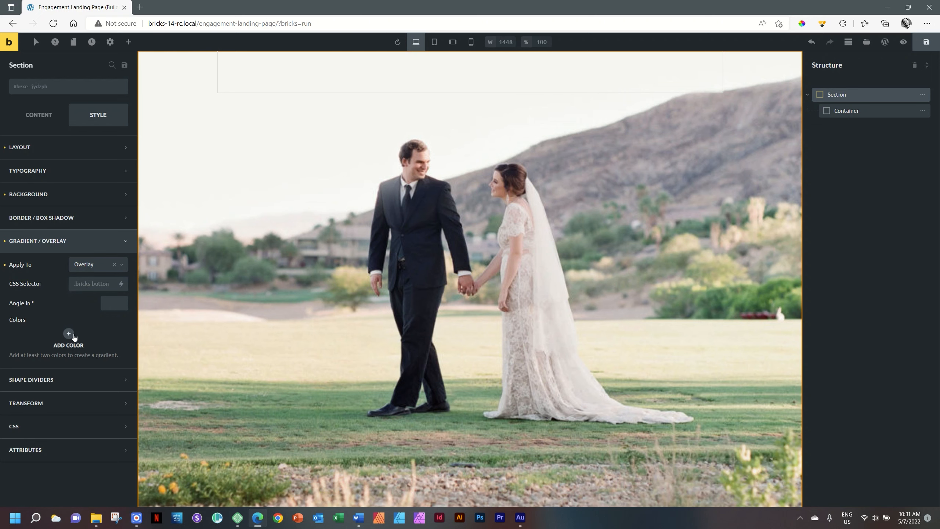
pyautogui.click(69, 334)
pyautogui.scroll(-2, 88, 336)
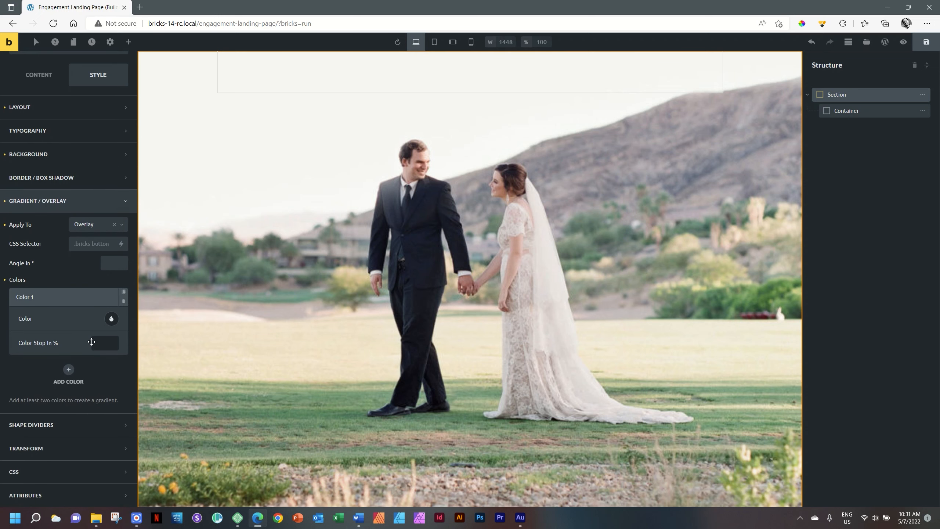
pyautogui.click(112, 318)
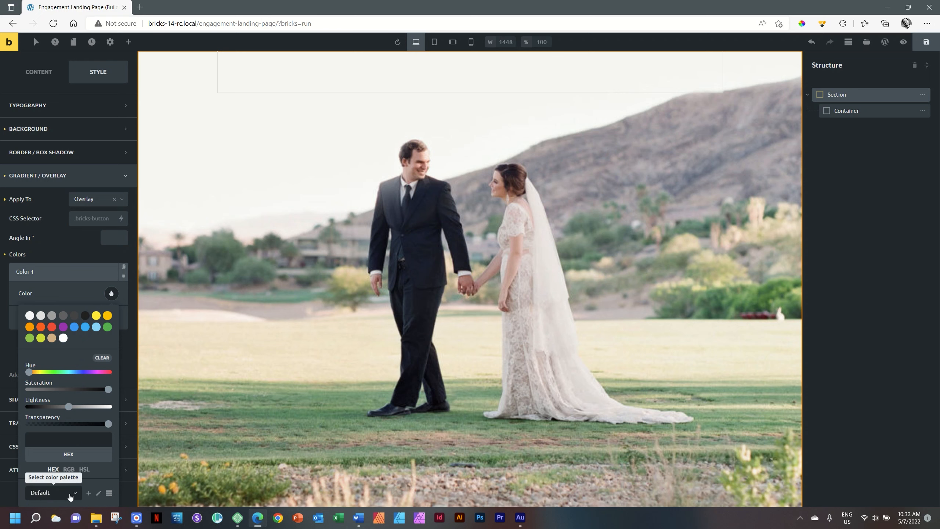
# - Create a new colour palette named 'Engagement LP'
pyautogui.click(88, 493)
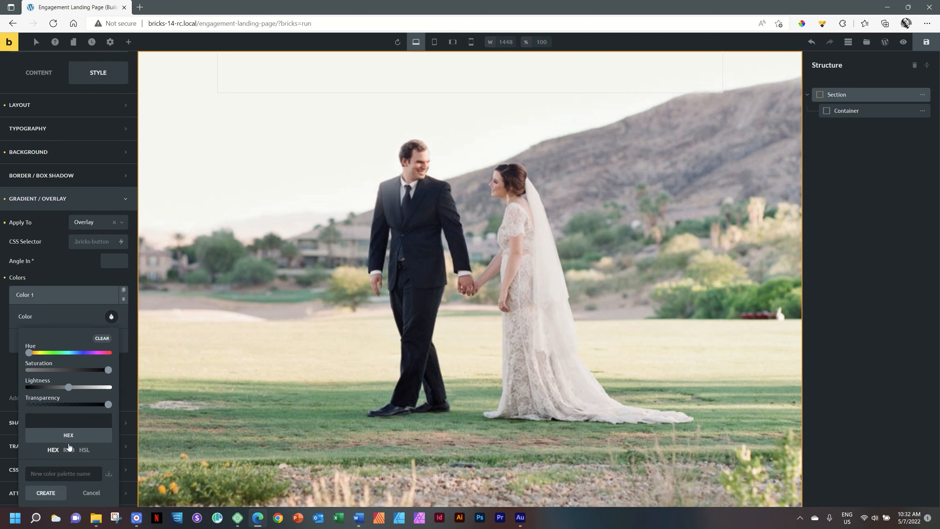
pyautogui.click(50, 471)
pyautogui.write('Engagement LP')
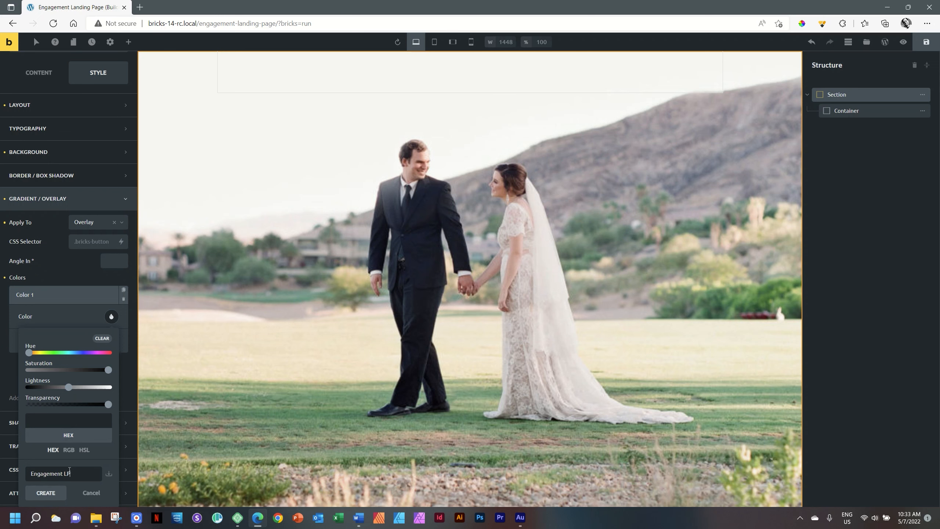
pyautogui.click(57, 496)
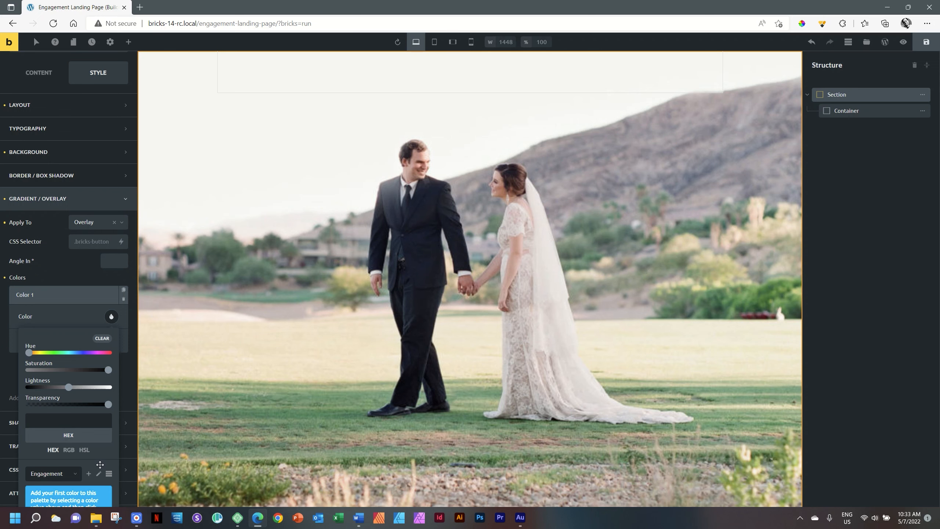
pyautogui.scroll(-1, 98, 471)
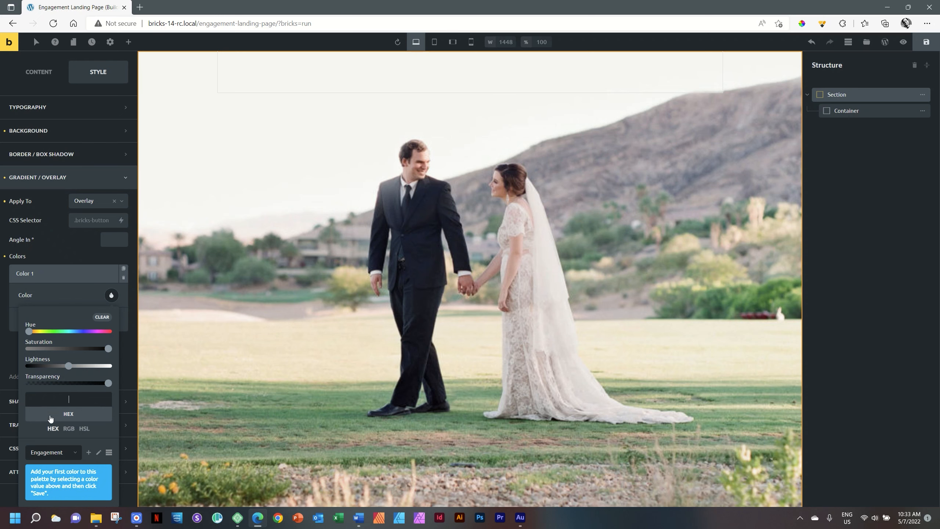
# - Set Color 1 to hex ffffff and save it to the Engagement LP palette
pyautogui.click(68, 429)
pyautogui.click(84, 428)
pyautogui.click(54, 430)
pyautogui.write('ffffff')
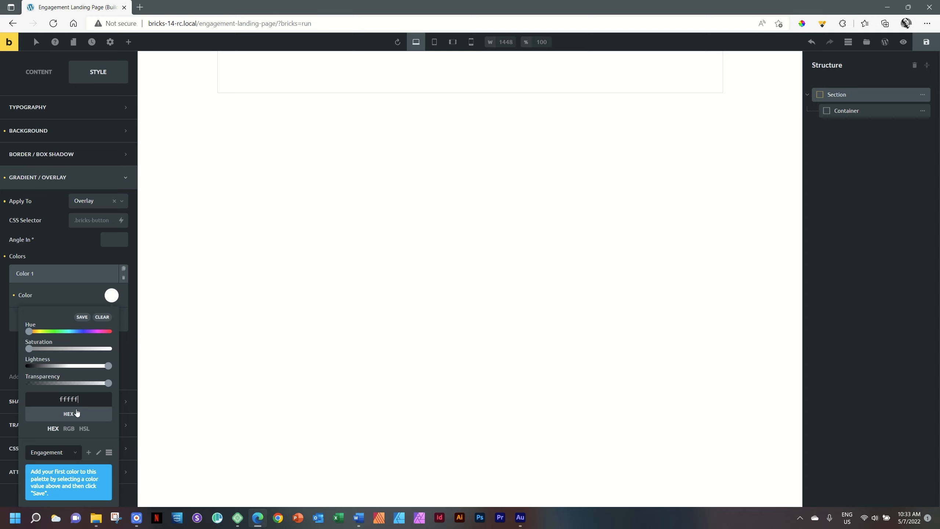
pyautogui.click(82, 317)
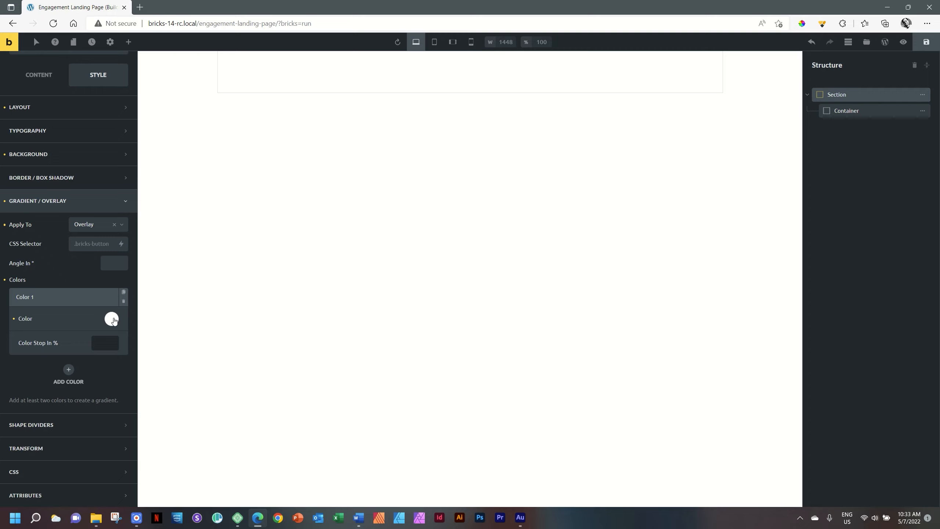
# - Lower Color 1's transparency to about 0.75 so the wedding photo shows through
pyautogui.click(112, 320)
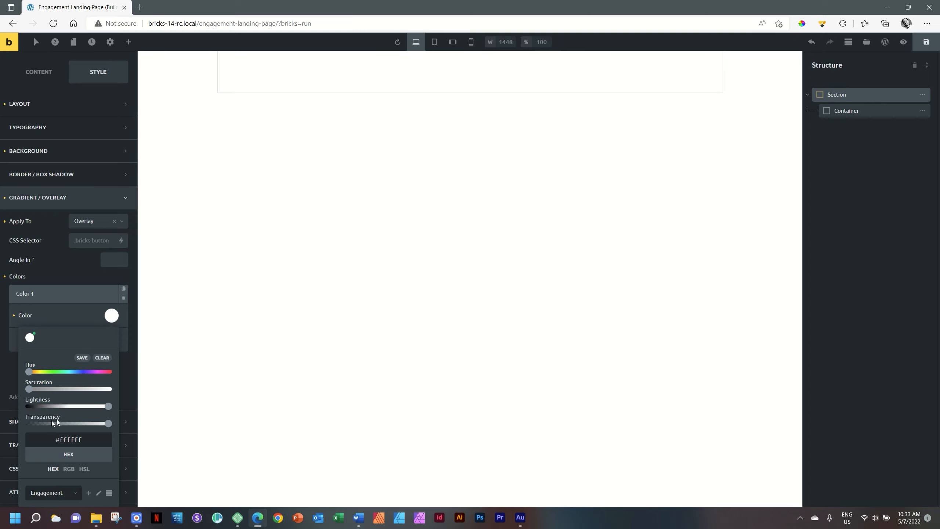
pyautogui.moveTo(107, 426); pyautogui.dragTo(88, 427)
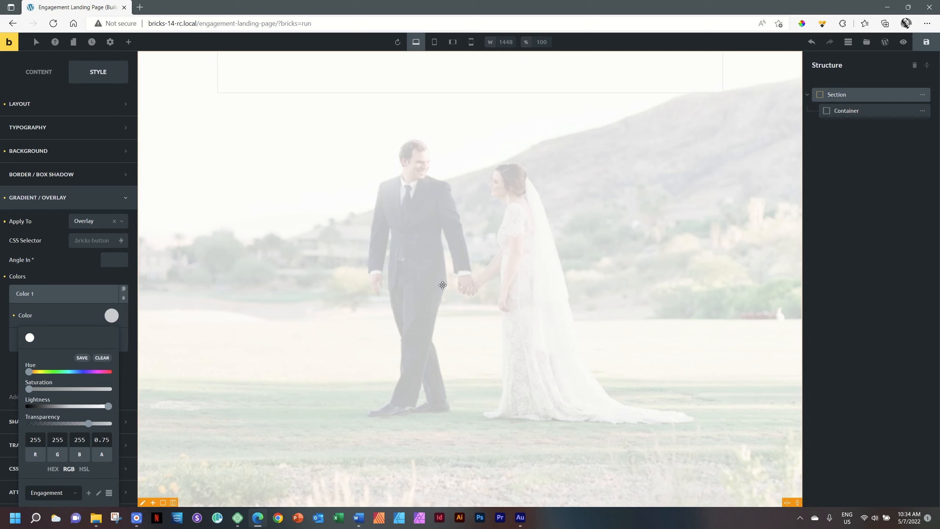
pyautogui.click(79, 313)
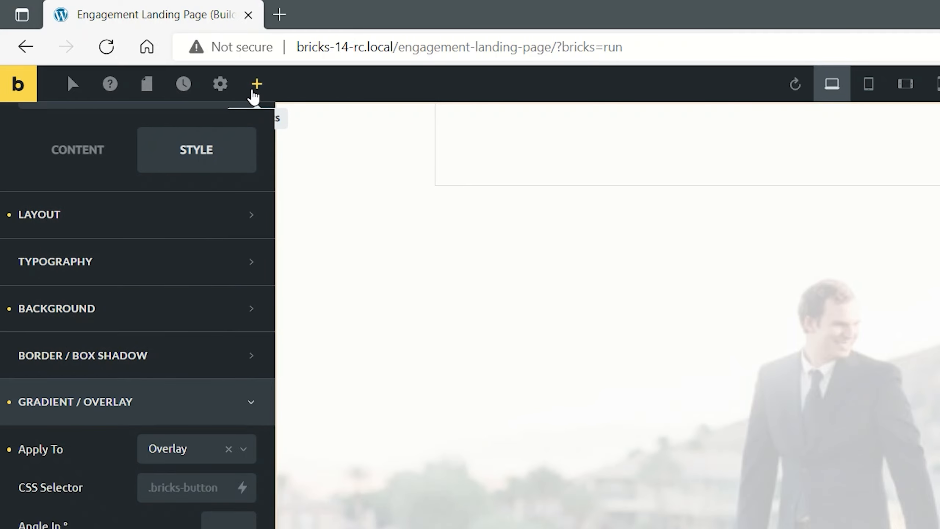
# - Open the Elements panel and scroll through the available elements
pyautogui.click(256, 87)
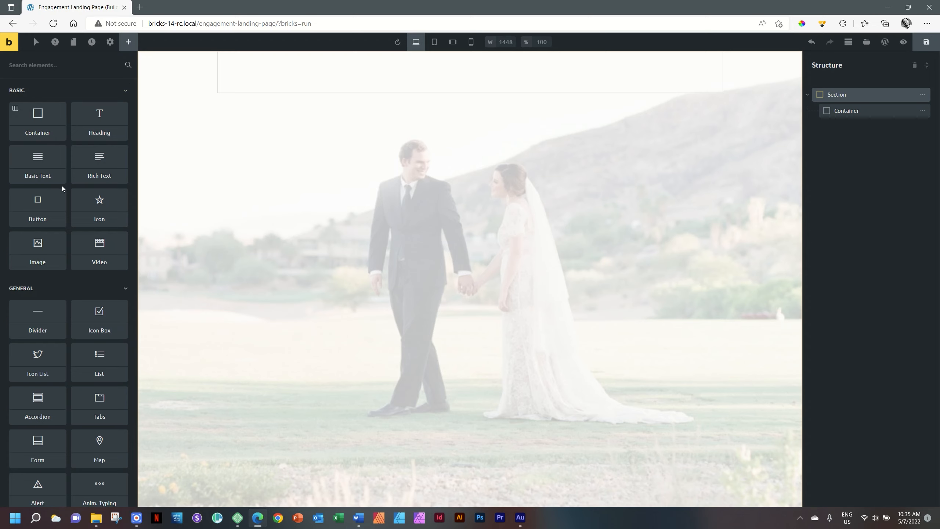
pyautogui.scroll(-3, 80, 148)
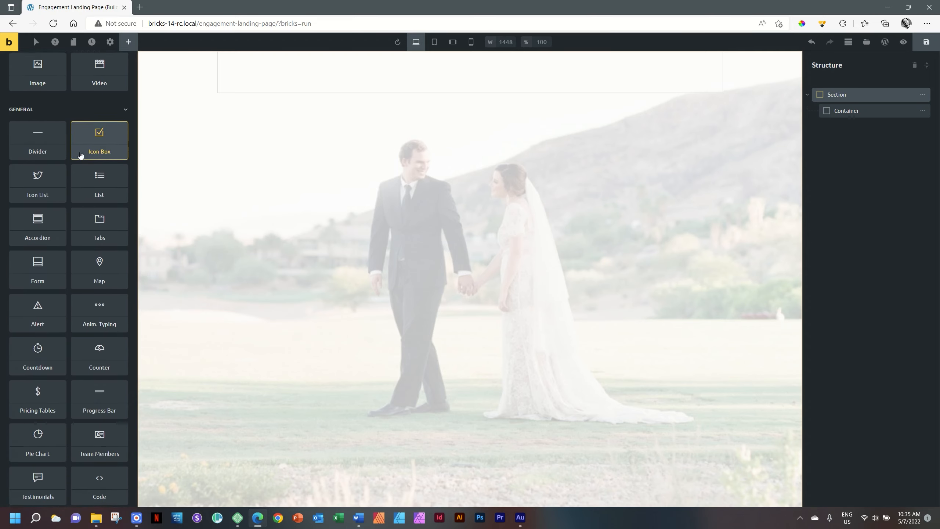
pyautogui.scroll(-10, 79, 167)
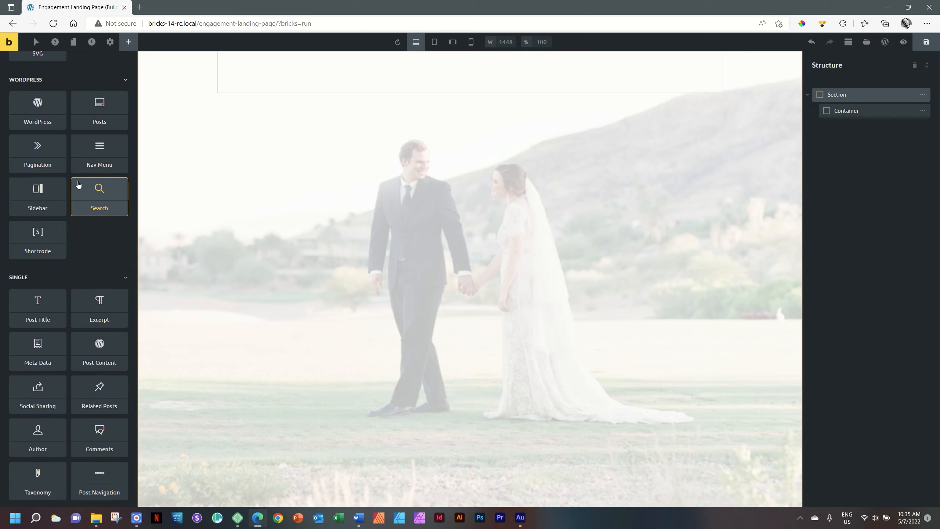
pyautogui.scroll(2, 92, 252)
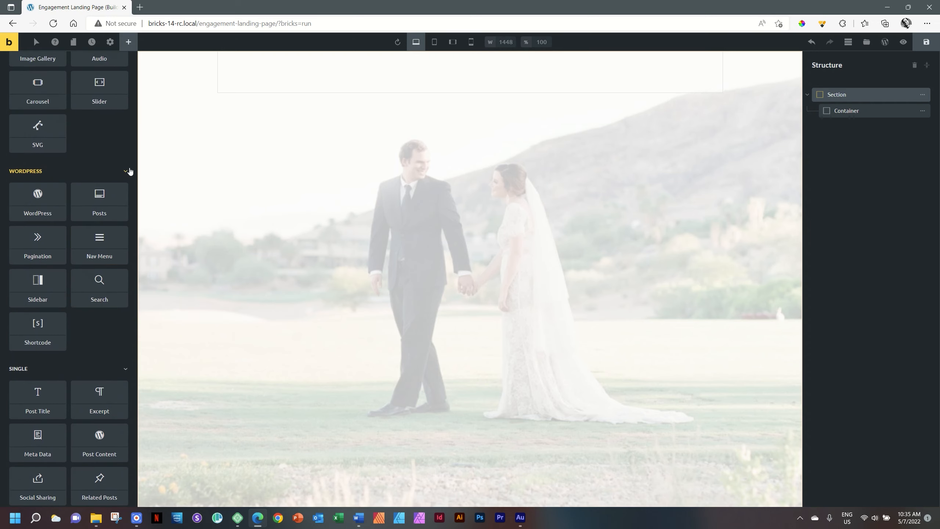
pyautogui.middleClick(101, 146)
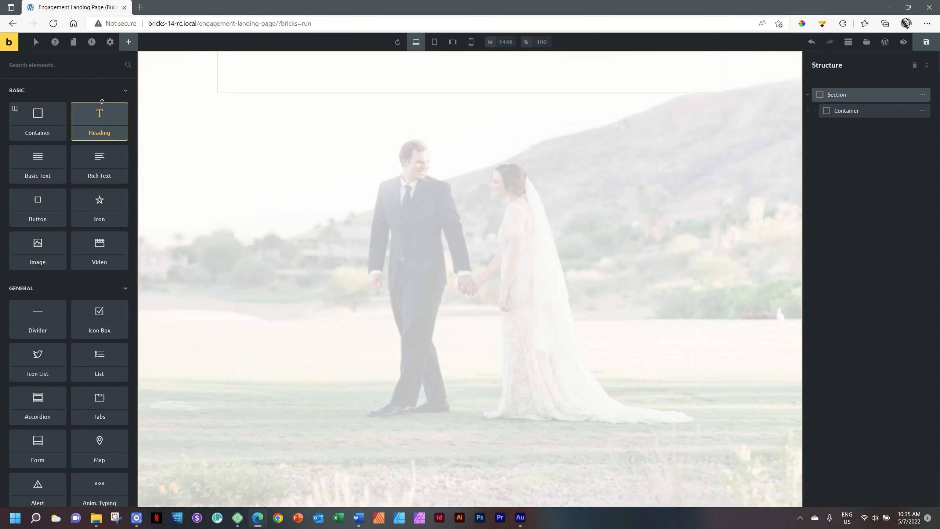
pyautogui.middleClick(88, 88)
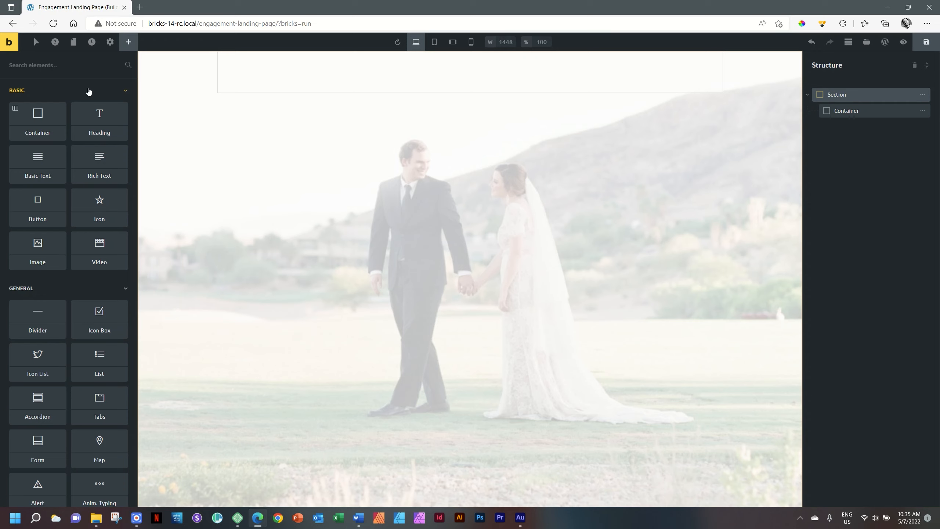
# - Collapse the Basic, General, Media, WordPress and Single groups, leaving only Basic expanded
pyautogui.click(124, 91)
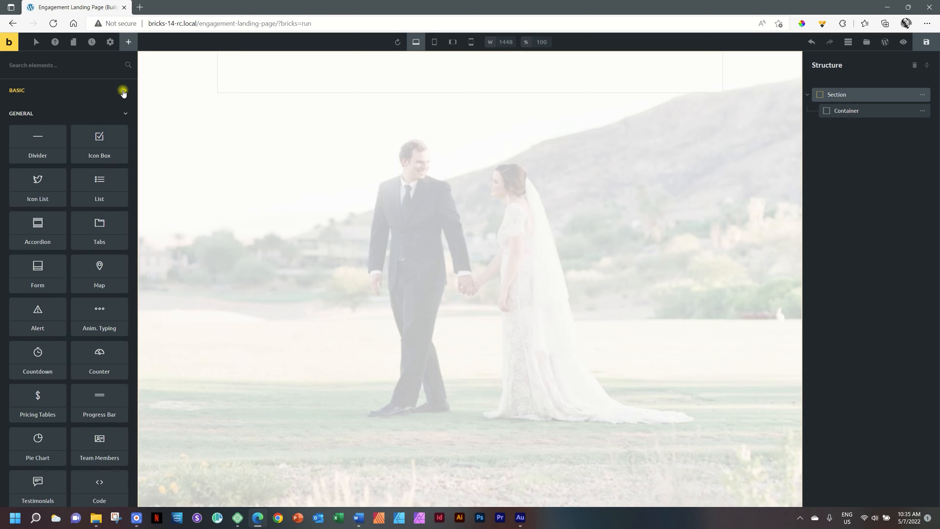
pyautogui.click(124, 115)
pyautogui.click(122, 135)
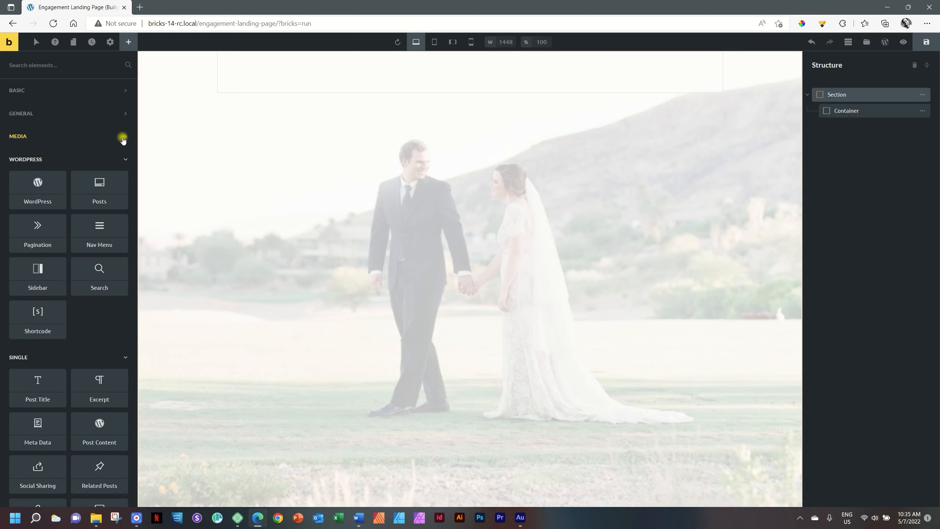
pyautogui.click(123, 160)
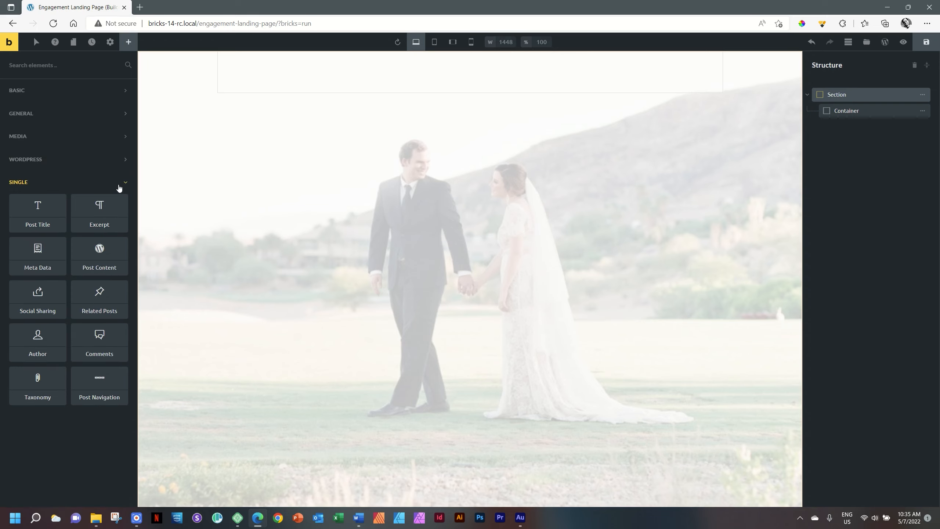
pyautogui.click(120, 182)
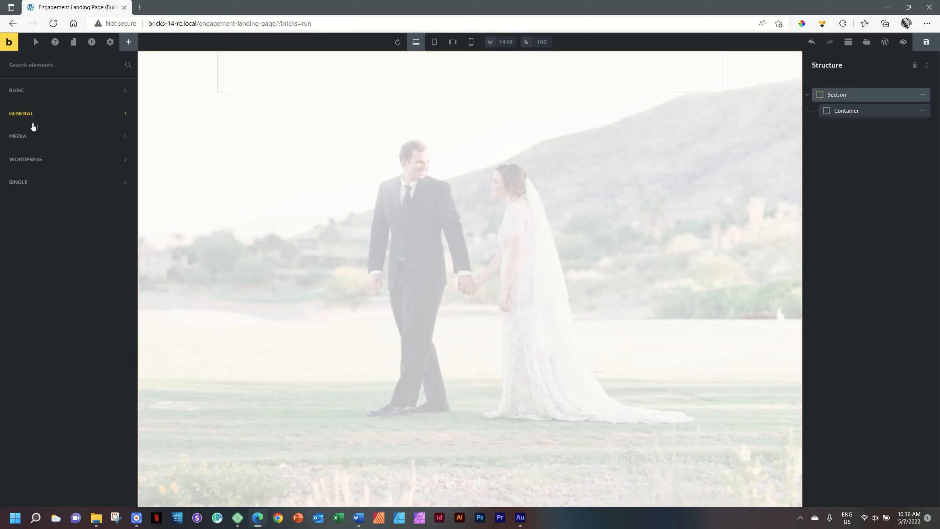
pyautogui.click(30, 91)
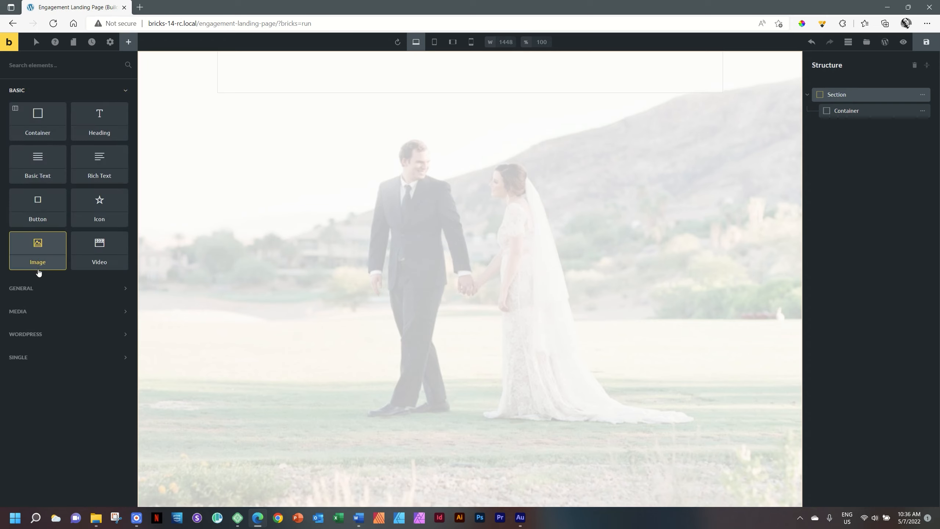
pyautogui.click(35, 90)
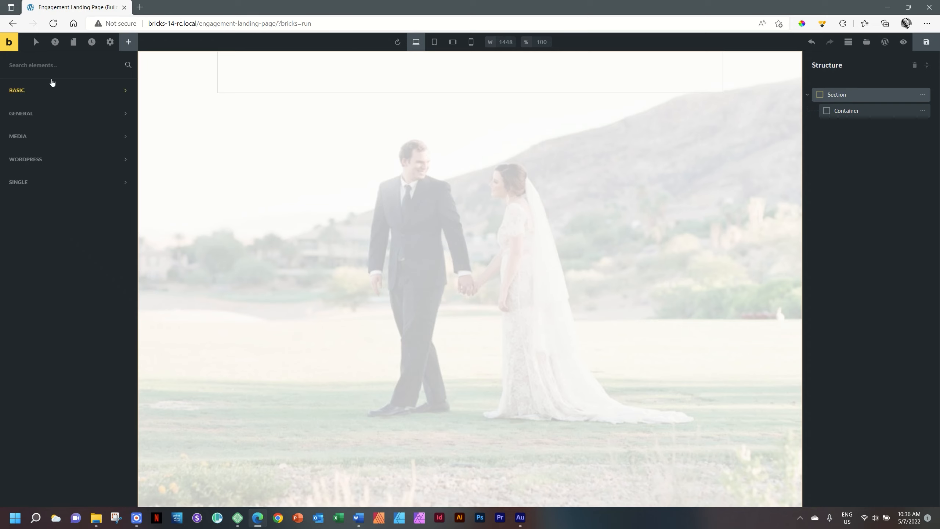
pyautogui.click(42, 91)
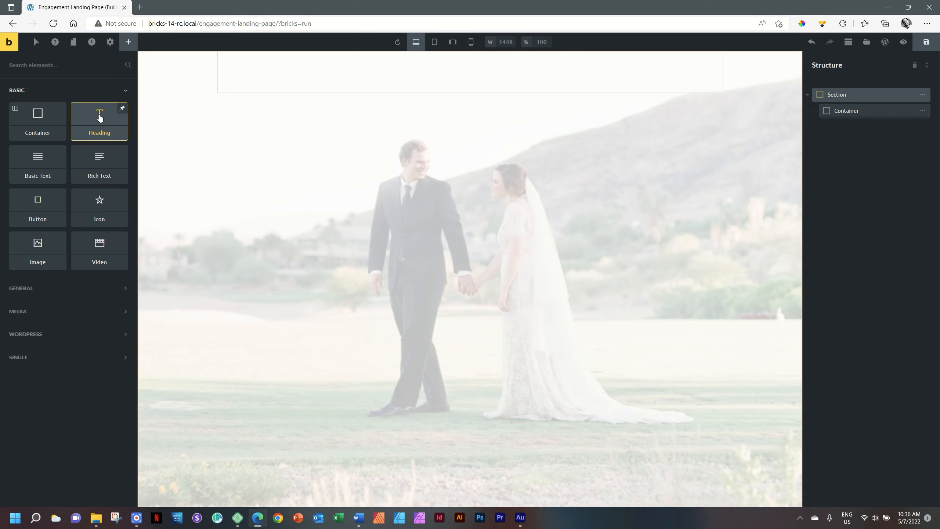
# - Add an 'I am a heading' Heading inside the hero Container, undoing the misplaced drops
pyautogui.moveTo(99, 118); pyautogui.dragTo(471, 66)
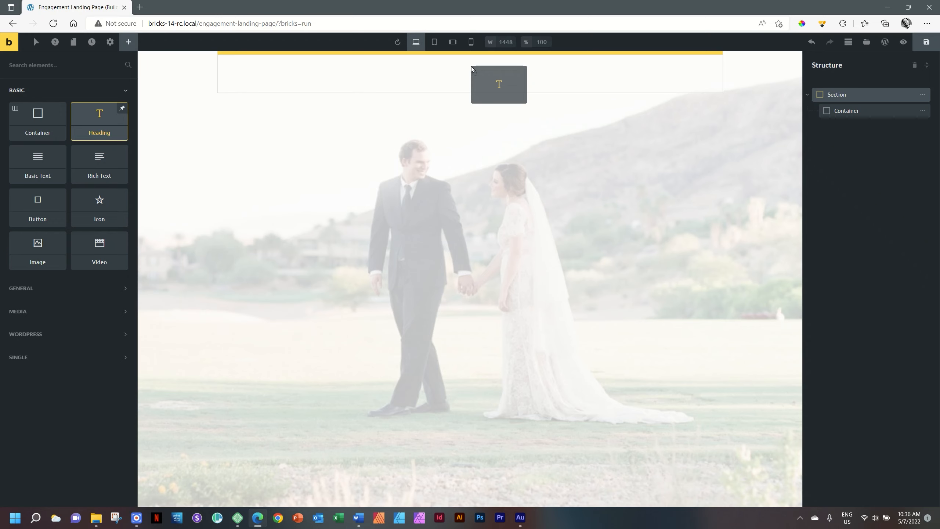
pyautogui.moveTo(471, 66); pyautogui.dragTo(472, 66)
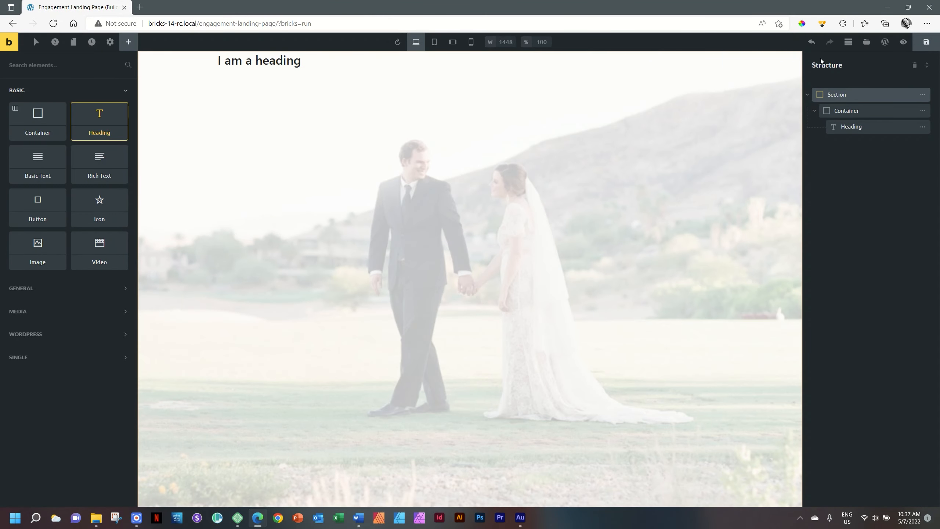
pyautogui.click(811, 44)
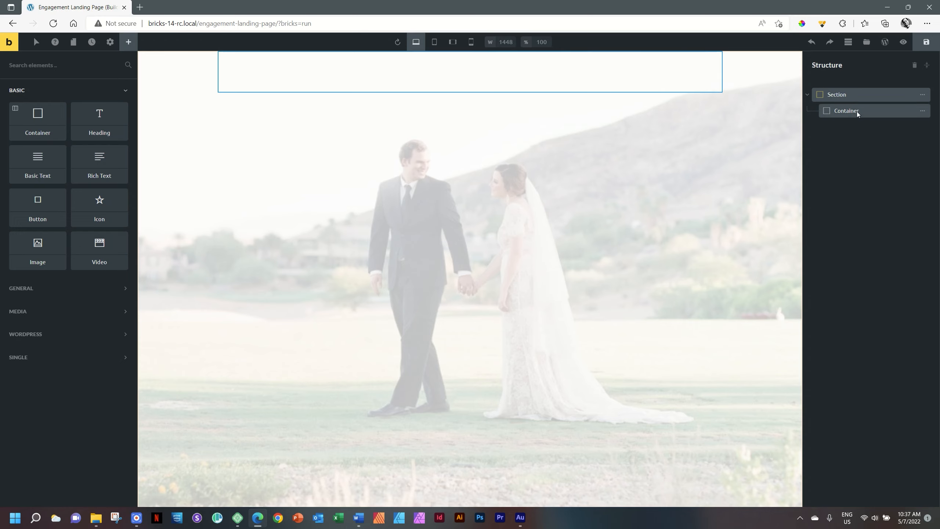
pyautogui.click(314, 75)
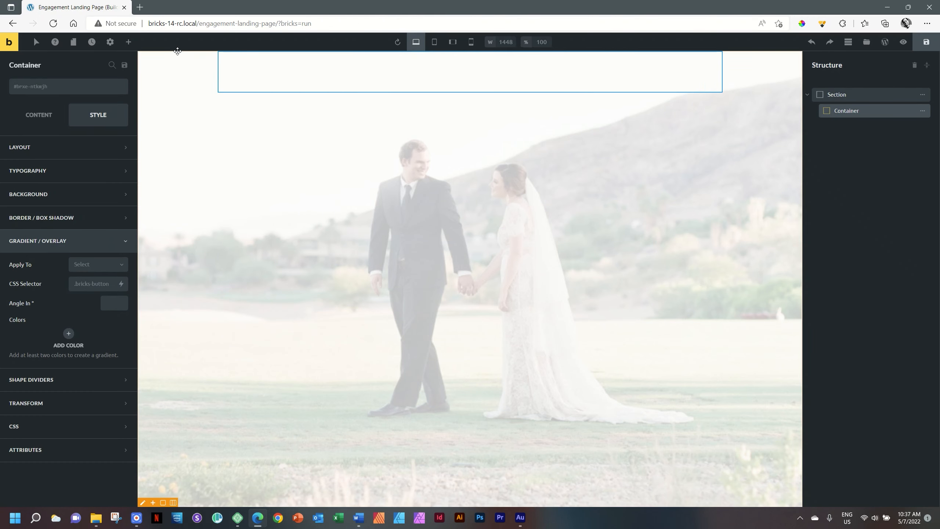
pyautogui.click(131, 44)
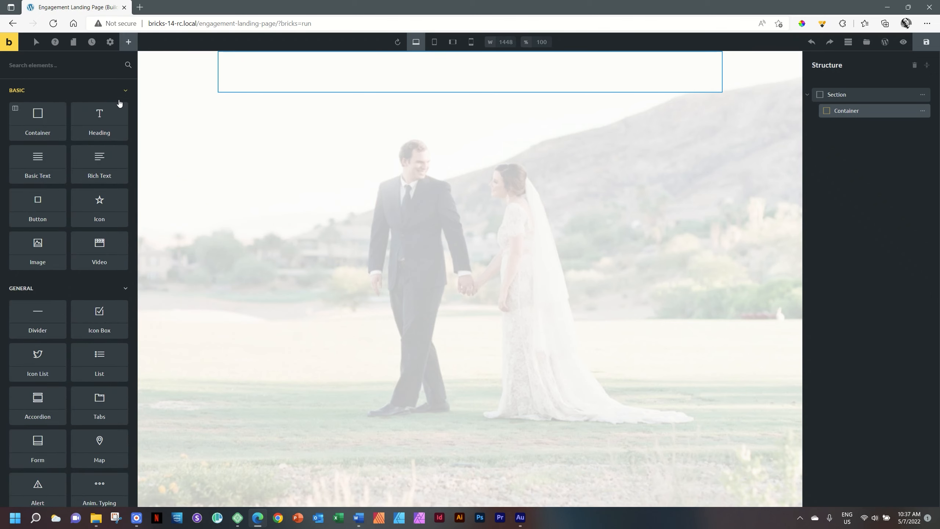
pyautogui.click(99, 116)
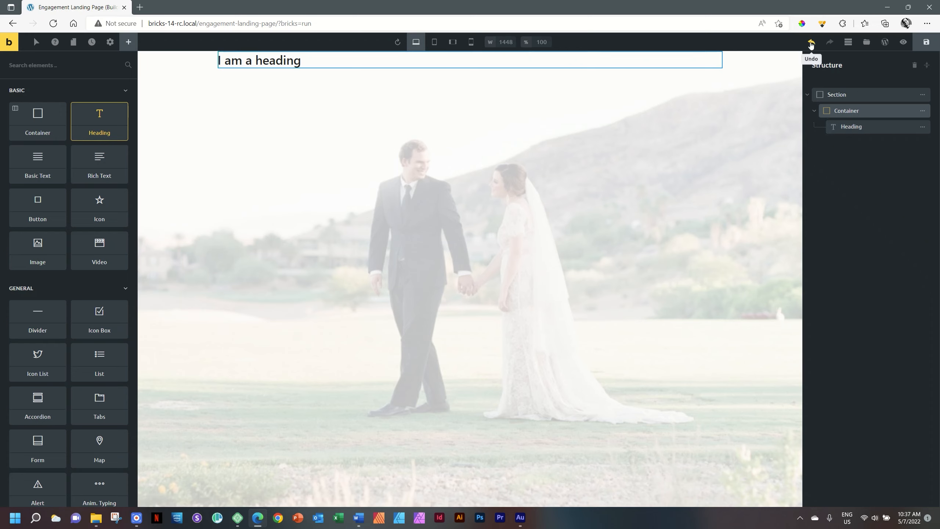
pyautogui.click(812, 43)
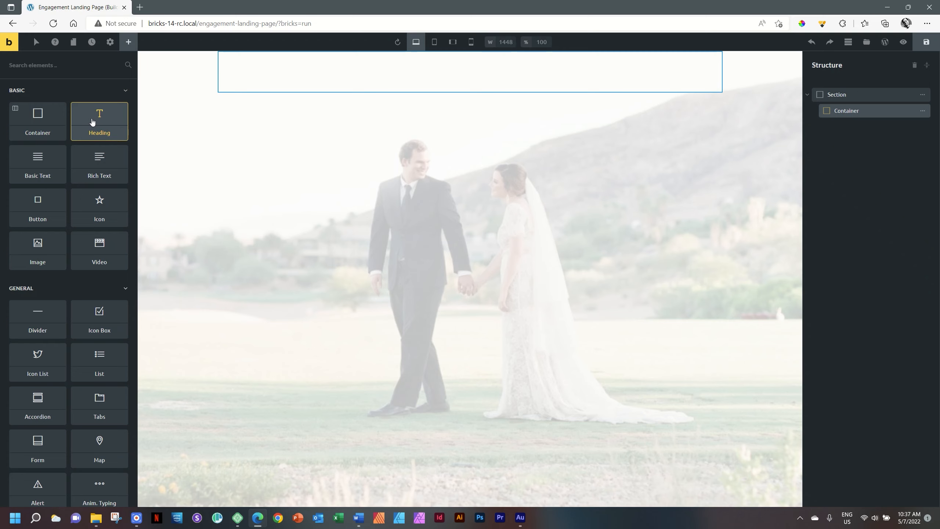
pyautogui.moveTo(141, 109); pyautogui.dragTo(855, 116)
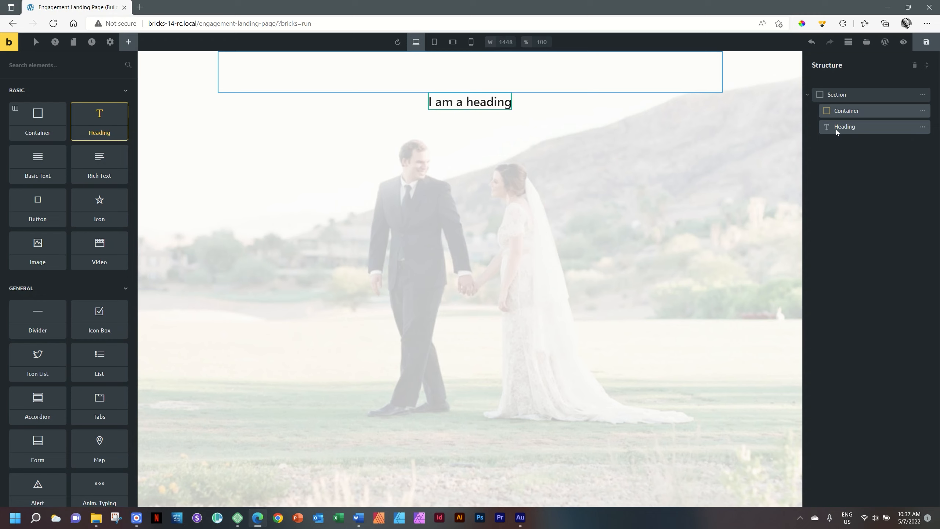
pyautogui.click(812, 42)
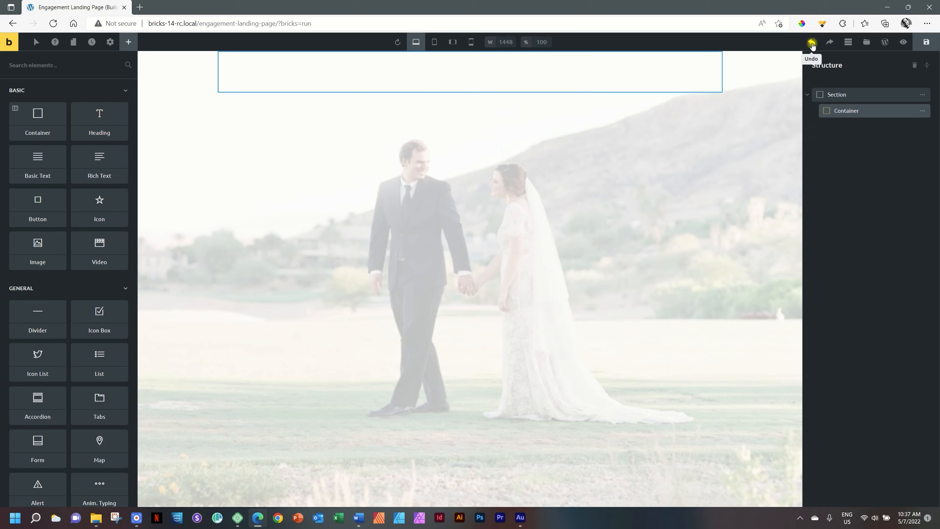
pyautogui.moveTo(98, 120); pyautogui.dragTo(857, 122)
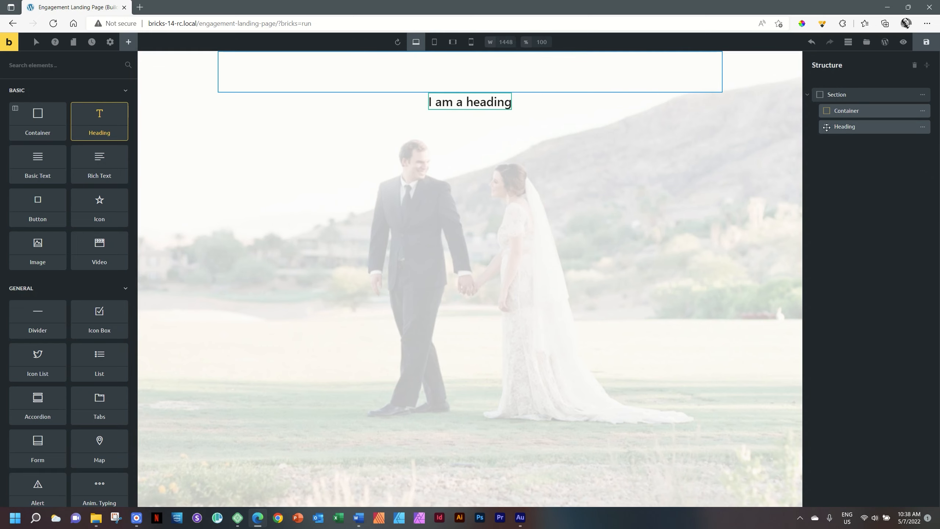
pyautogui.moveTo(827, 127); pyautogui.dragTo(855, 118)
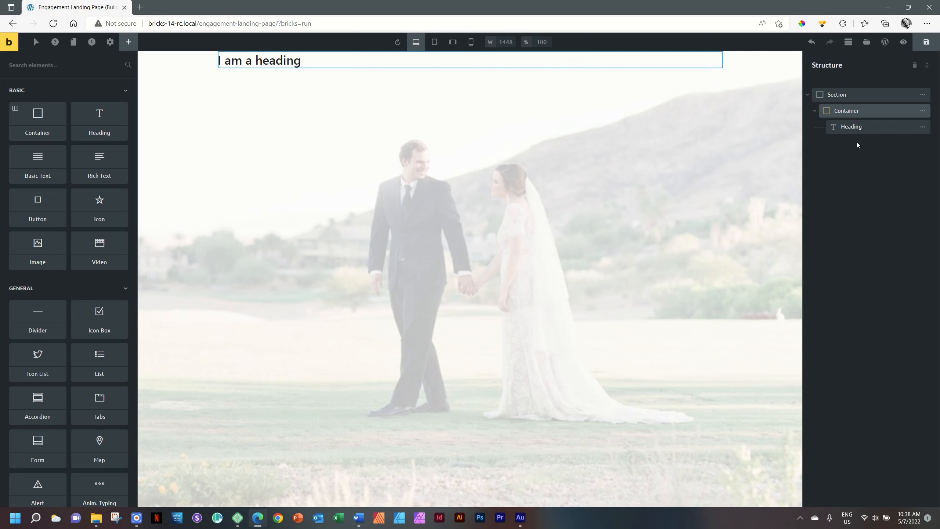
# - Replace the heading's 'I am a heading' placeholder with the couple's names joined by '&'
pyautogui.click(855, 126)
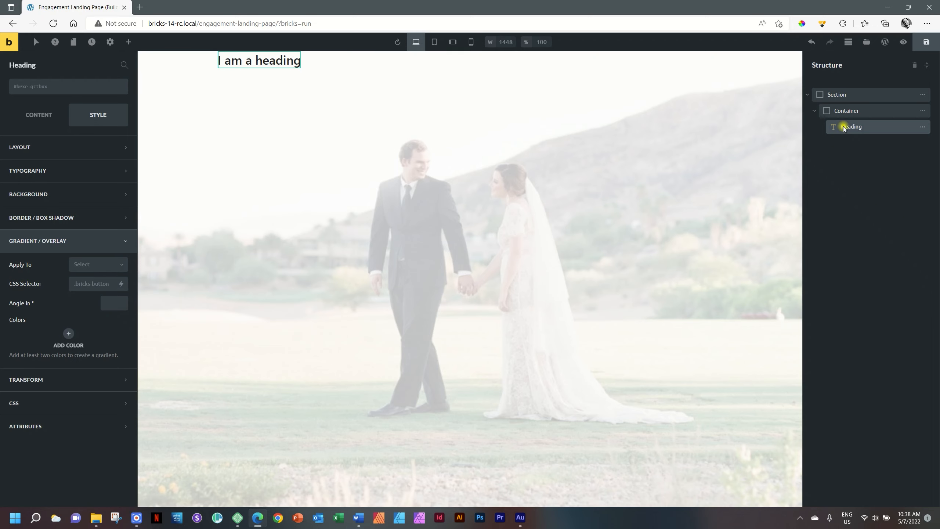
pyautogui.tripleClick(266, 60)
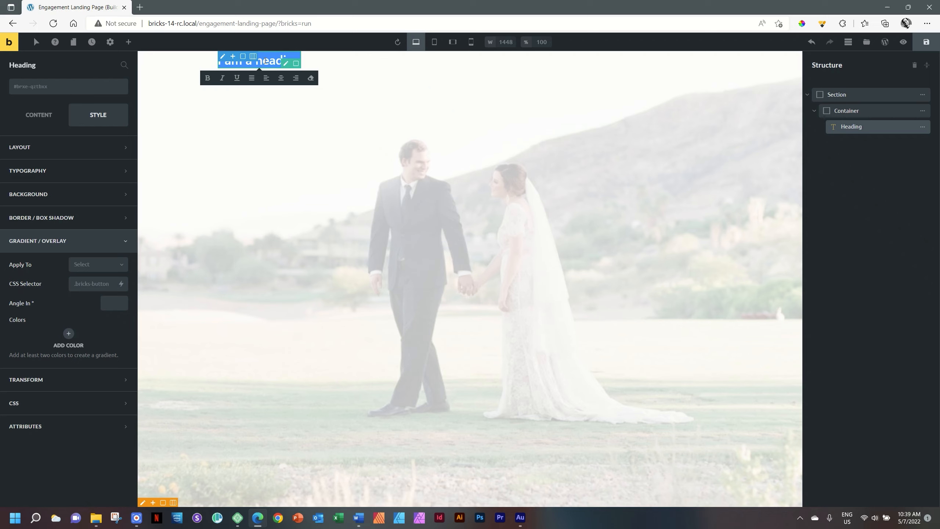
pyautogui.write('M')
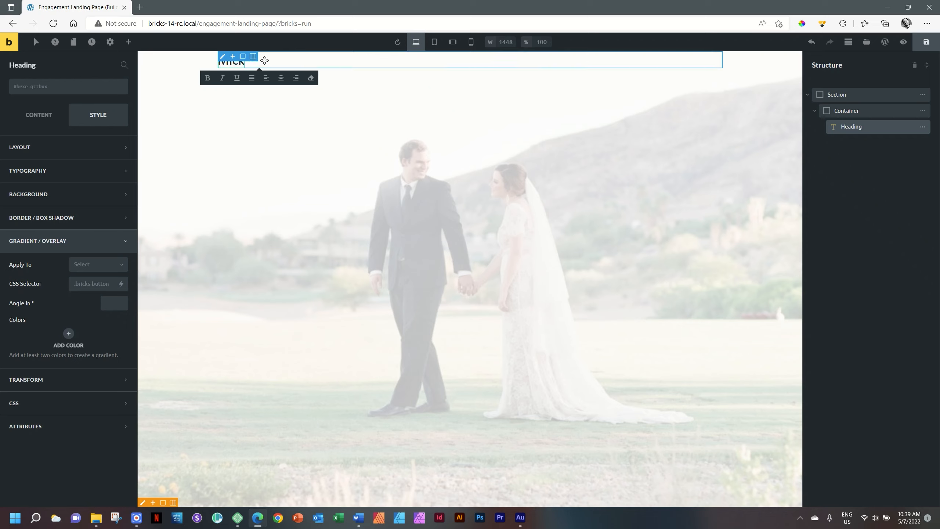
pyautogui.write('ike & Della')
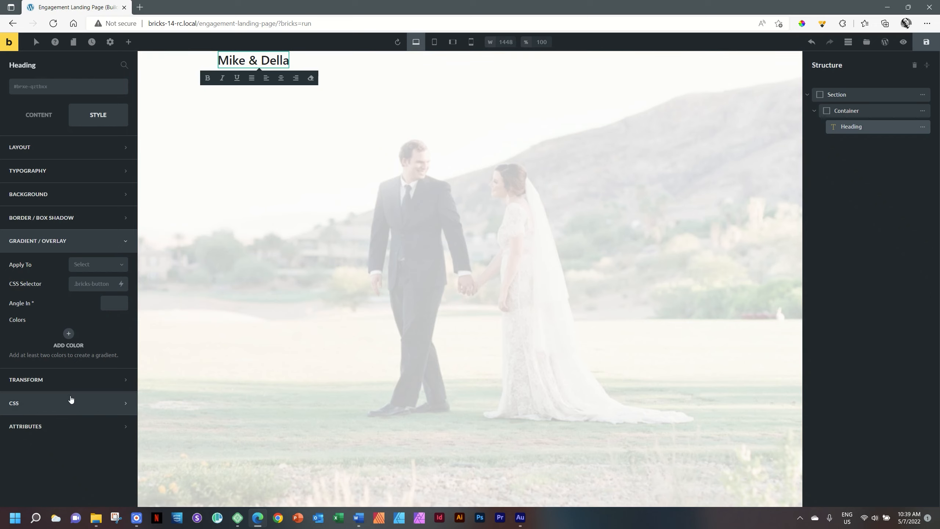
pyautogui.click(41, 116)
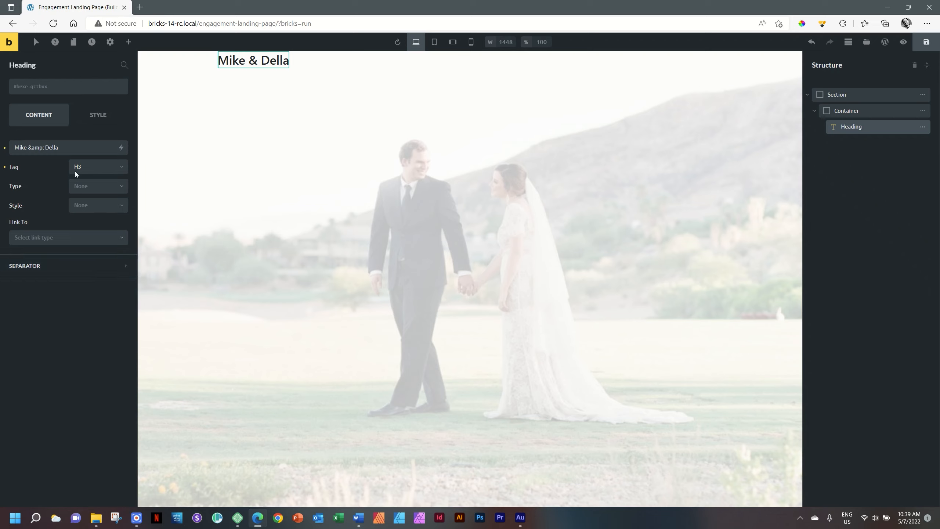
# - Change the heading's HTML tag to h1
pyautogui.click(98, 169)
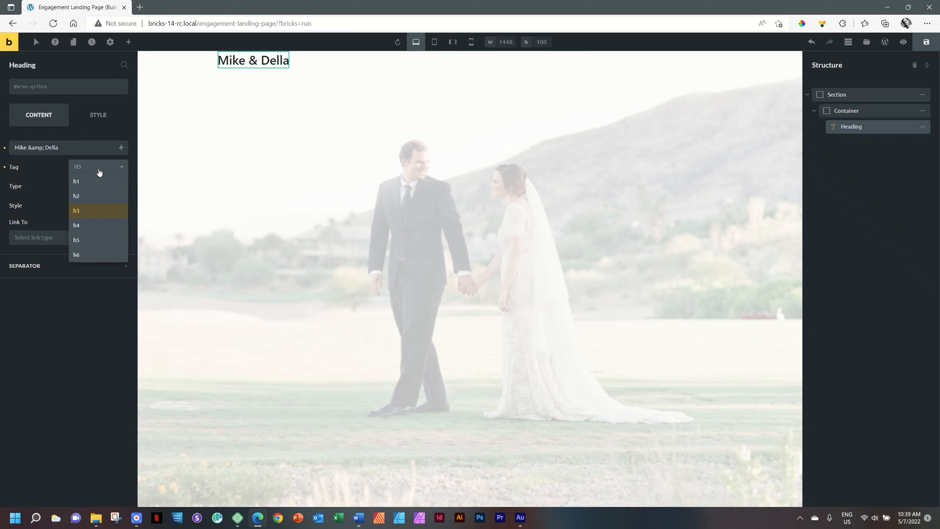
pyautogui.click(84, 197)
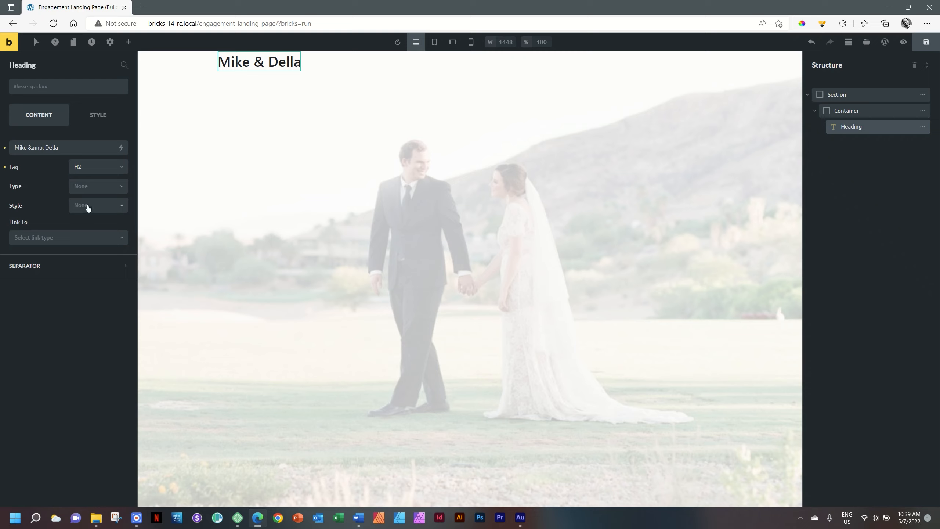
pyautogui.click(97, 174)
pyautogui.click(95, 182)
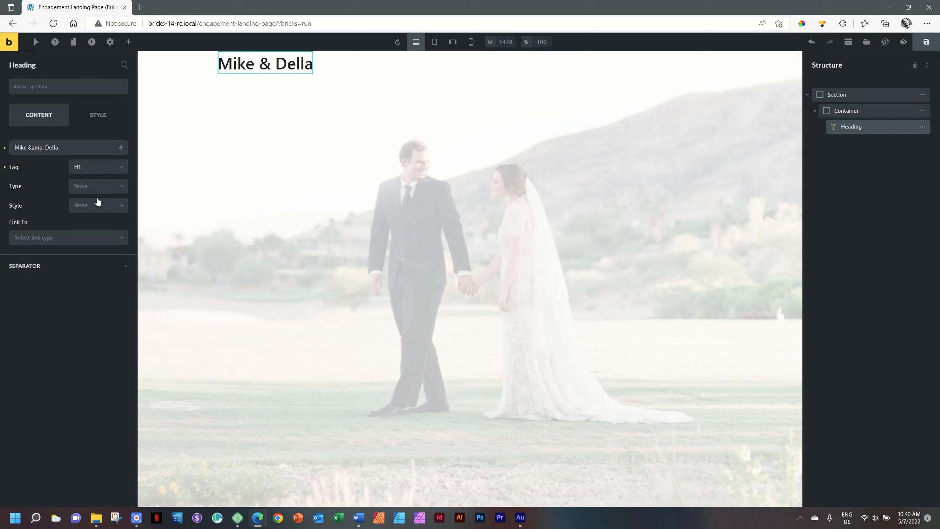
pyautogui.click(98, 121)
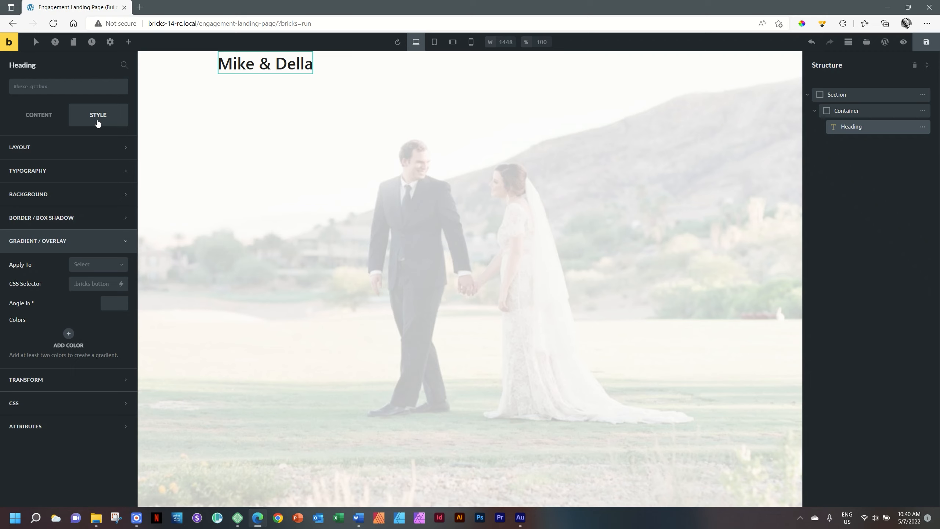
# - Expand the heading's Typography settings and bring up the Word styling sheet
pyautogui.click(51, 177)
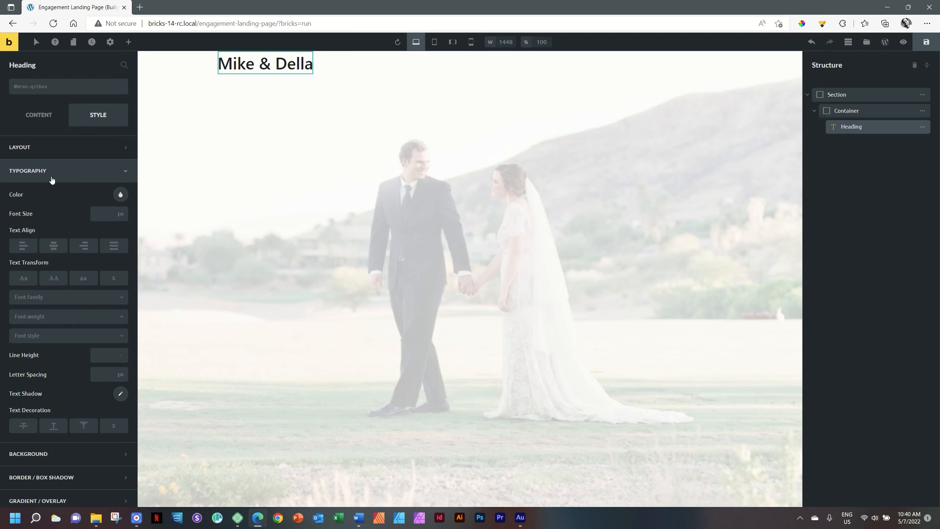
pyautogui.click(359, 518)
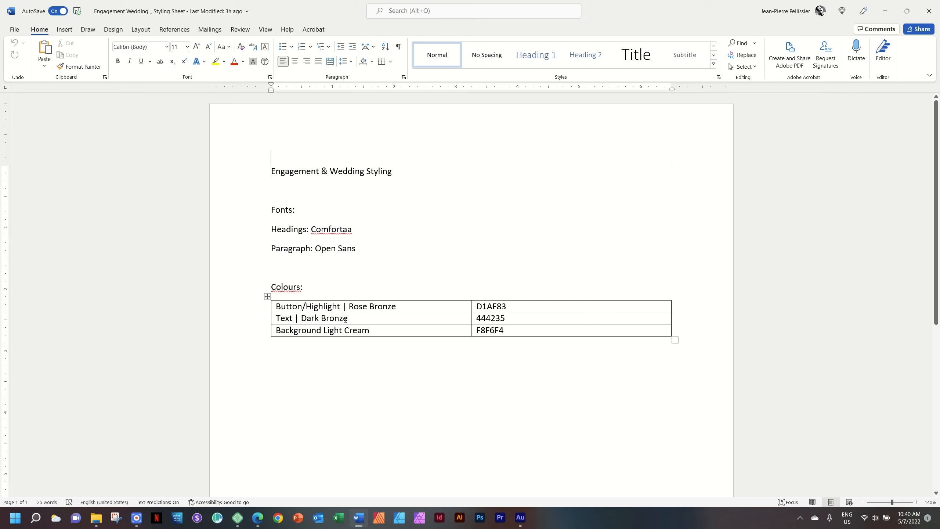
# - Copy the Dark Bronze code 444235 and switch back to the builder
pyautogui.click(358, 318)
pyautogui.press('Tab')
pyautogui.hotkey('ctrl', 'c')
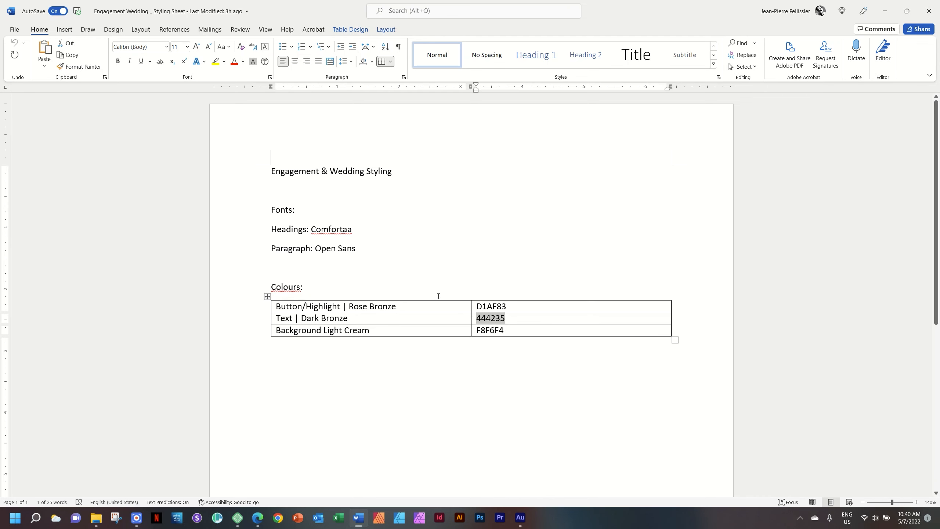
pyautogui.hotkey('alt', 'Tab')
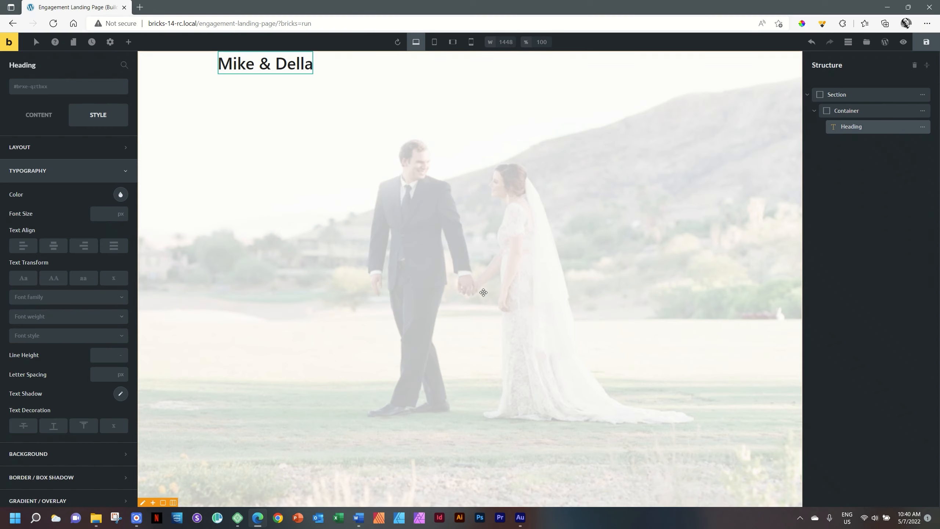
# - Color the heading #444235 and save that colour to the palette
pyautogui.click(121, 194)
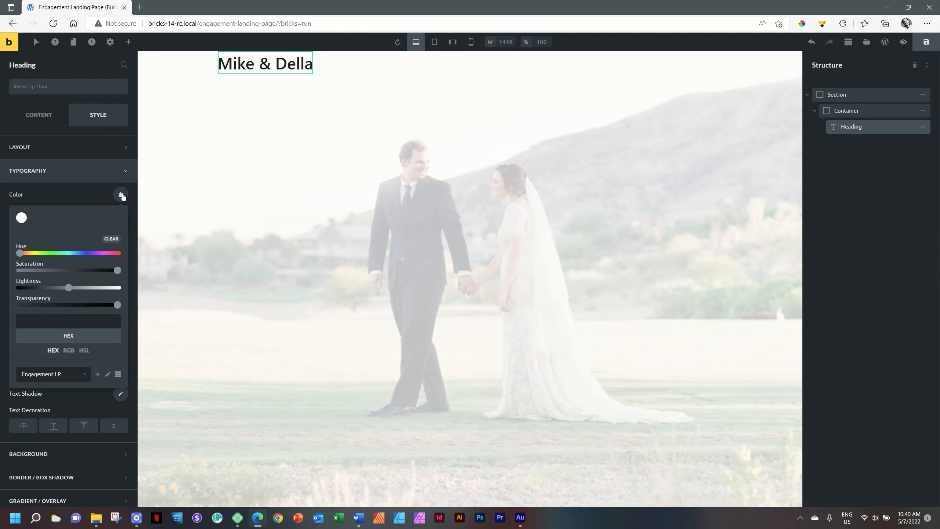
pyautogui.click(81, 319)
pyautogui.hotkey('alt', 'Tab')
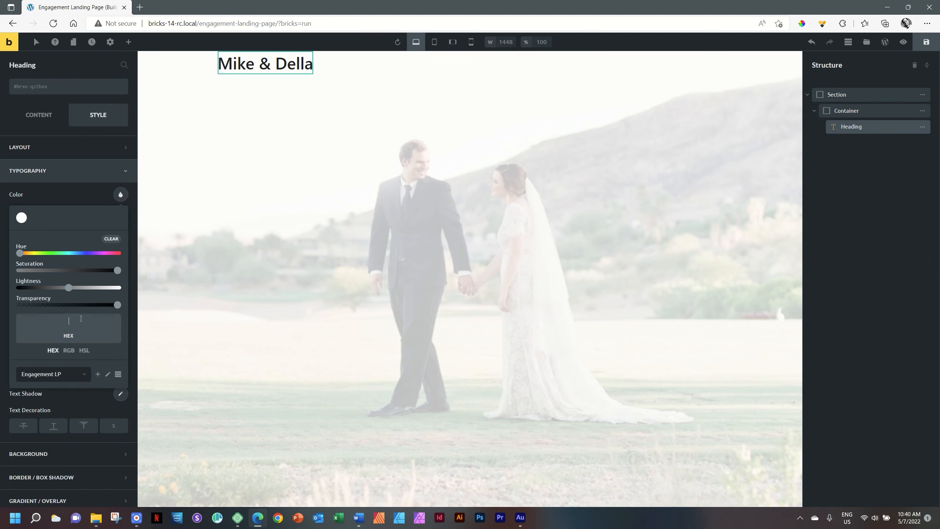
pyautogui.hotkey('ctrl', 'v')
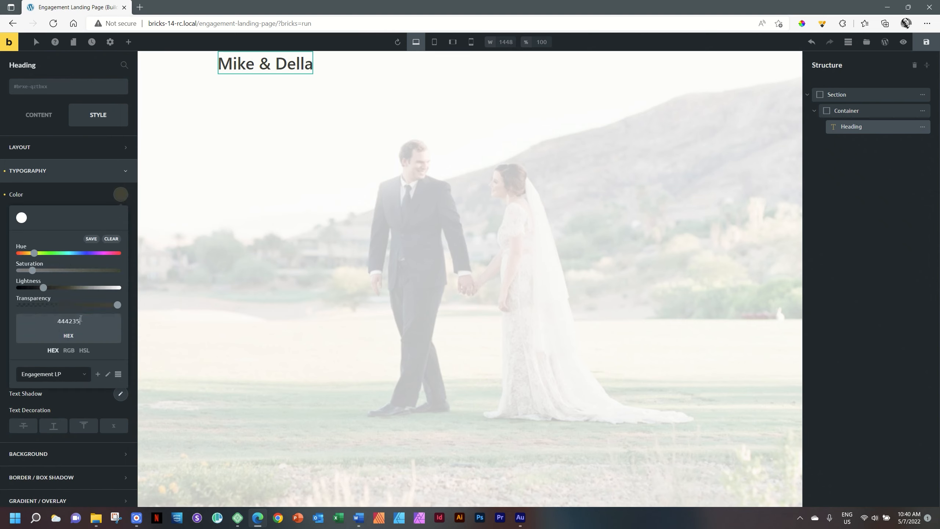
pyautogui.click(92, 239)
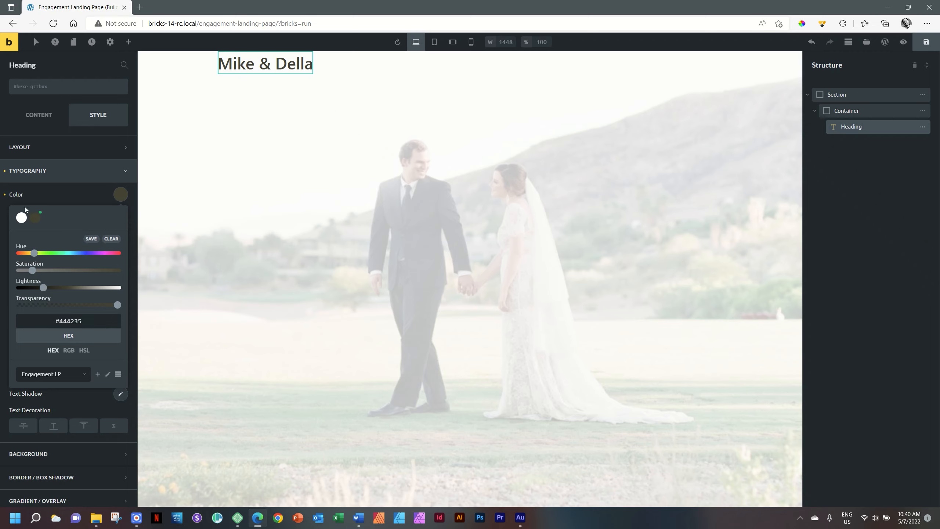
pyautogui.click(73, 199)
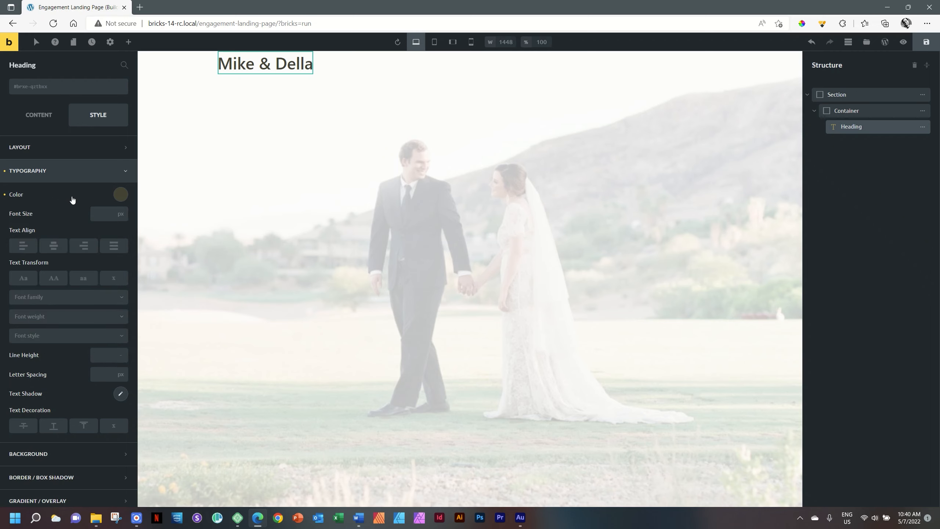
pyautogui.click(120, 195)
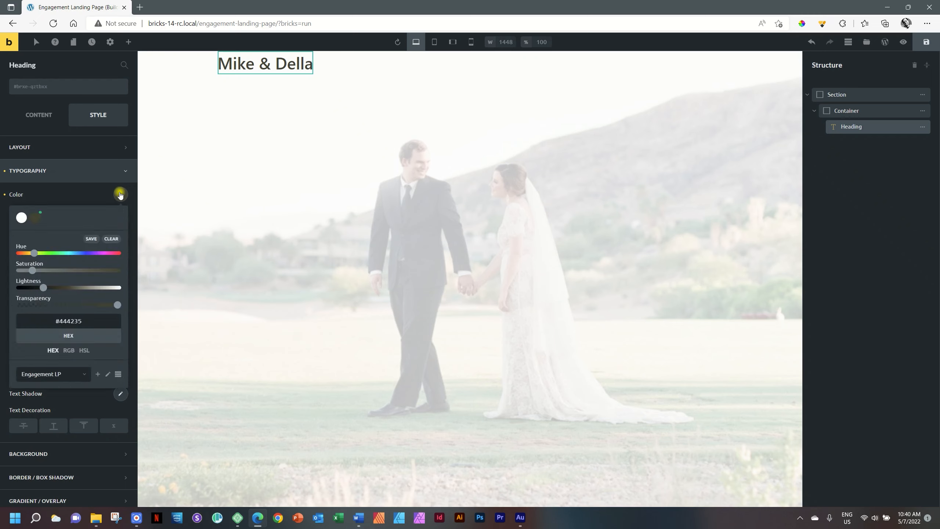
pyautogui.click(120, 195)
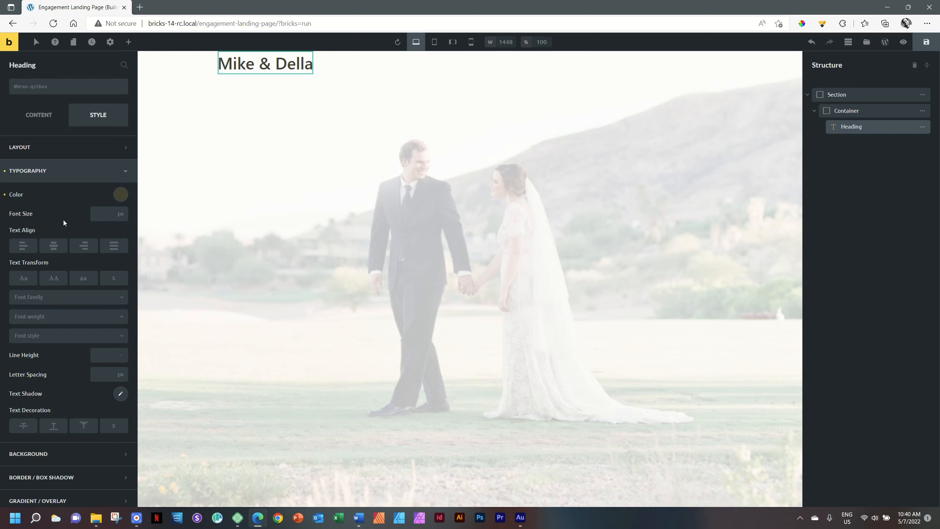
# - Set the heading font to Comfortaa at weight 500
pyautogui.click(60, 300)
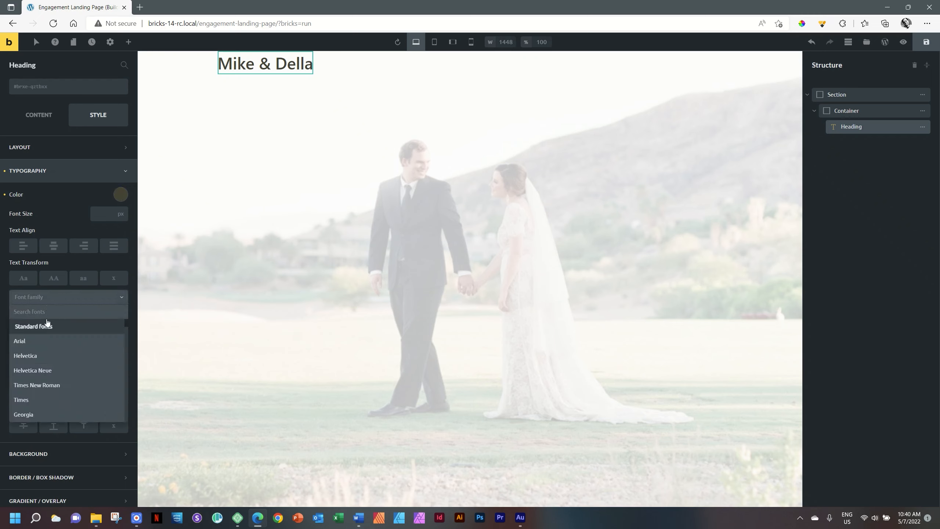
pyautogui.write('c')
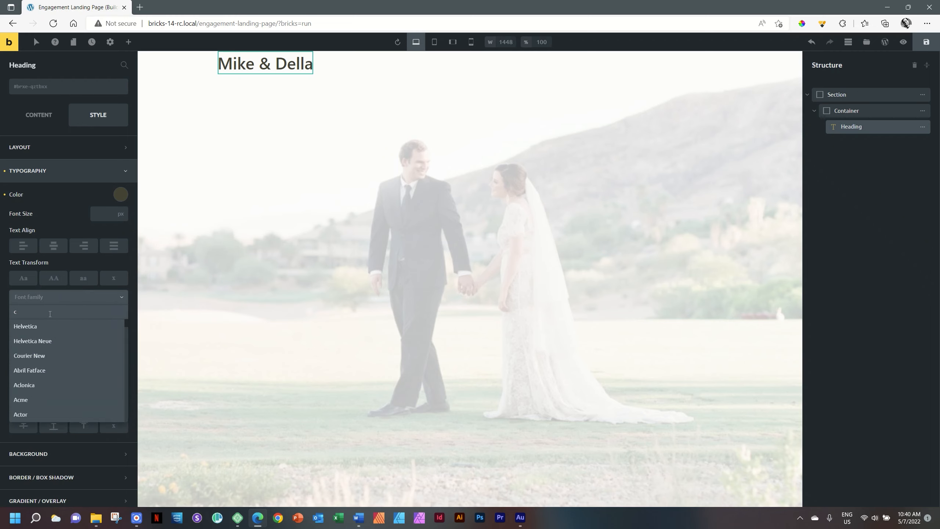
pyautogui.write('omfortaa')
pyautogui.click(36, 326)
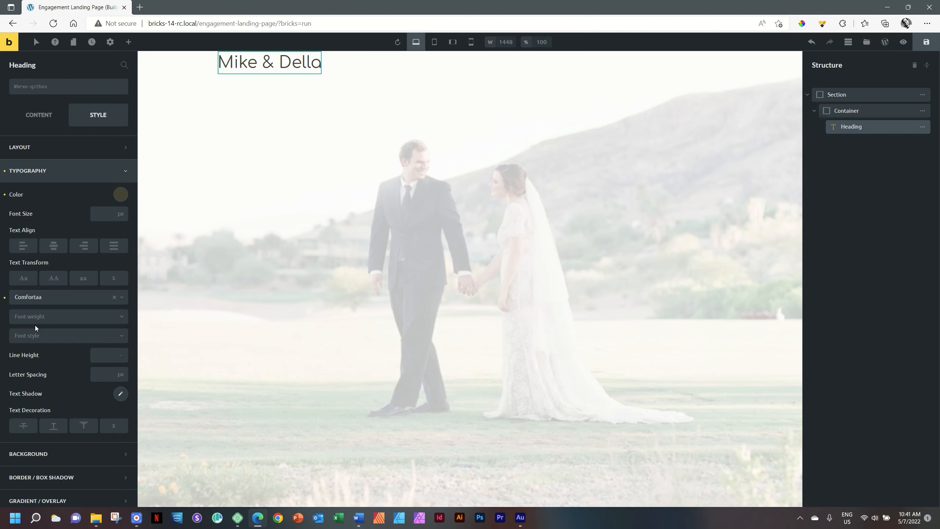
pyautogui.click(36, 318)
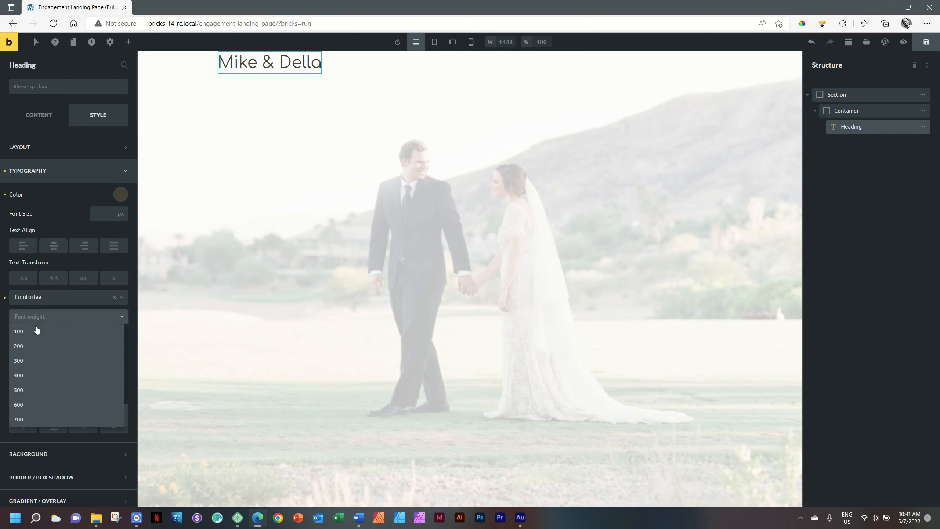
pyautogui.click(29, 390)
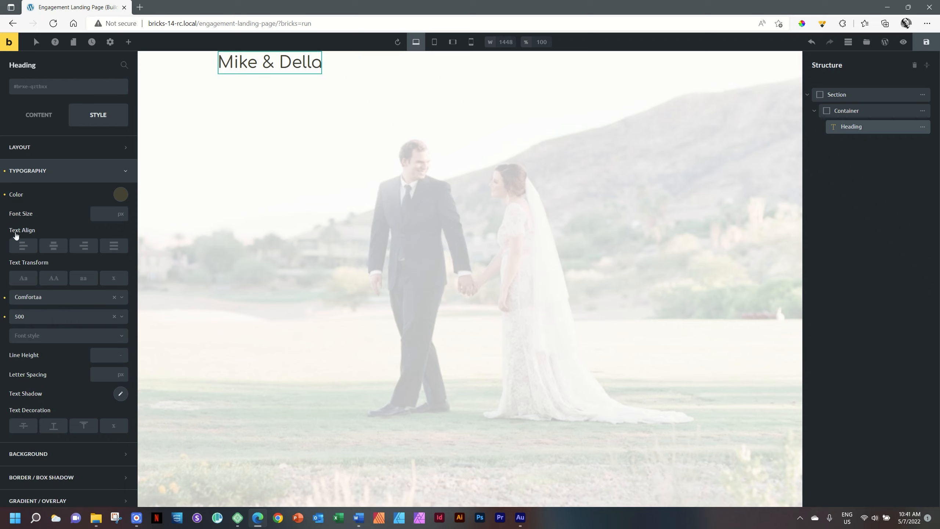
pyautogui.click(105, 212)
# - Set the heading's font size to 96 and line height to 1em
pyautogui.click(98, 214)
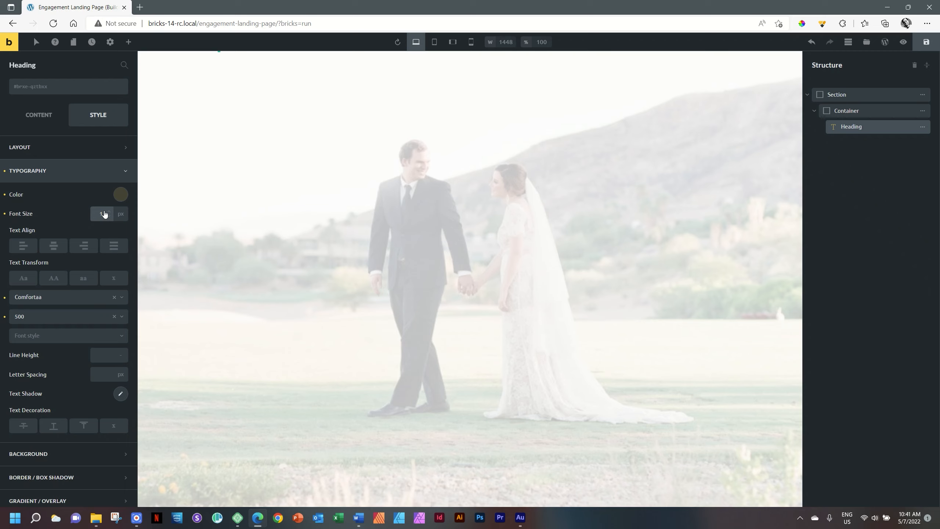
pyautogui.press('BackSpace')
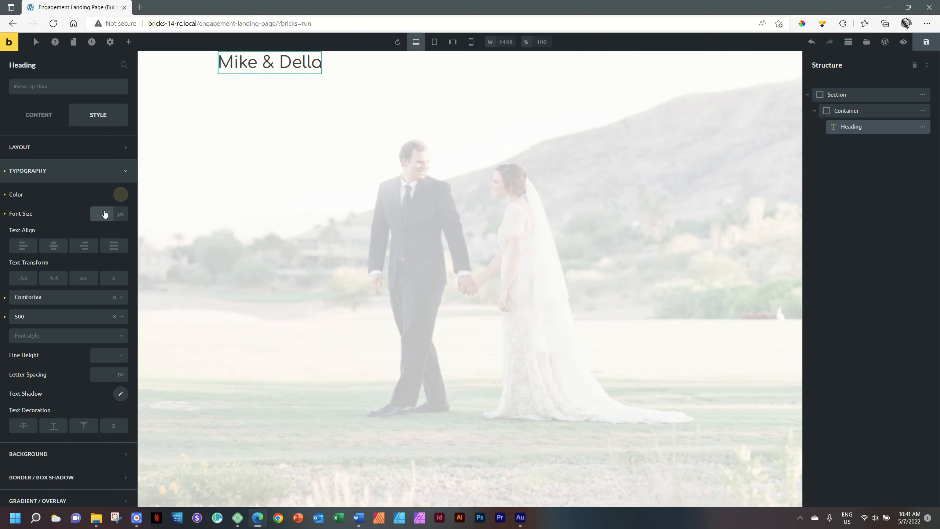
pyautogui.write('96')
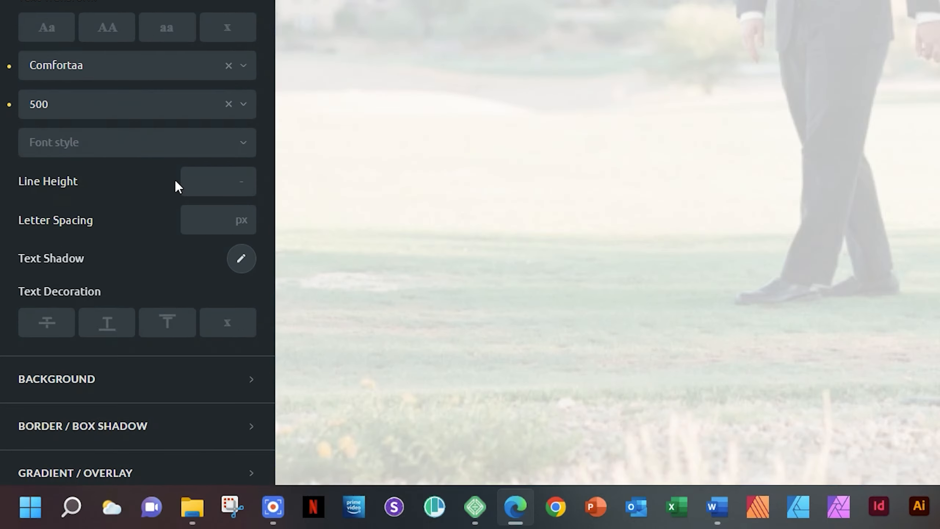
pyautogui.click(246, 181)
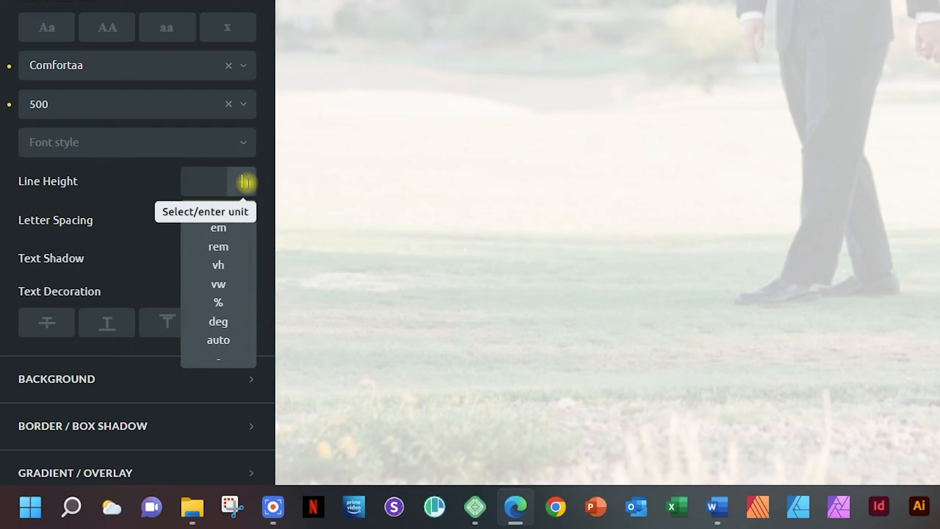
pyautogui.click(222, 234)
pyautogui.click(203, 184)
pyautogui.write('1')
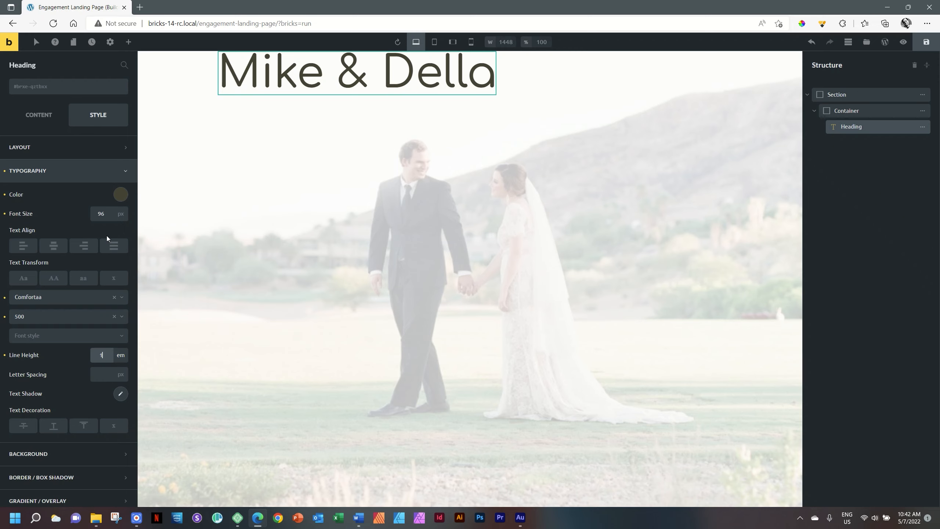
pyautogui.click(125, 171)
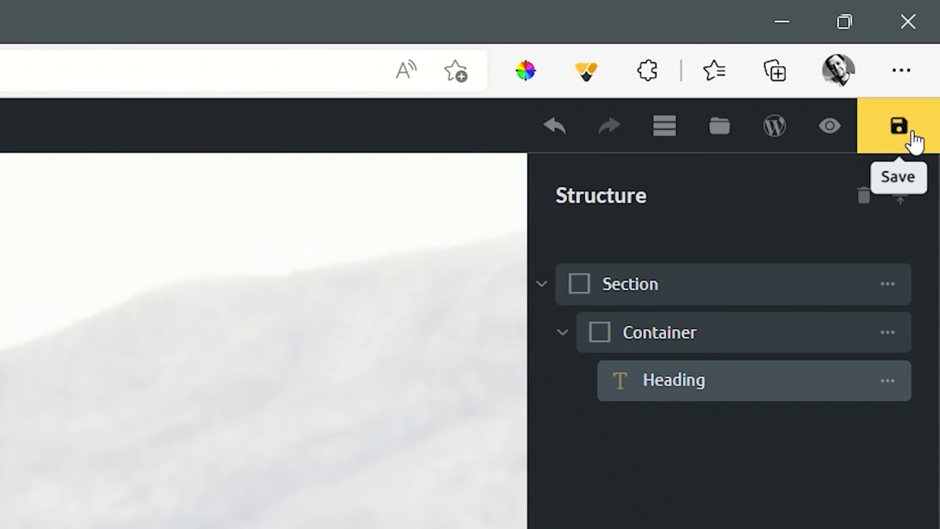
# - Save the page, switch to preview mode, and open it on the live frontend
pyautogui.click(912, 140)
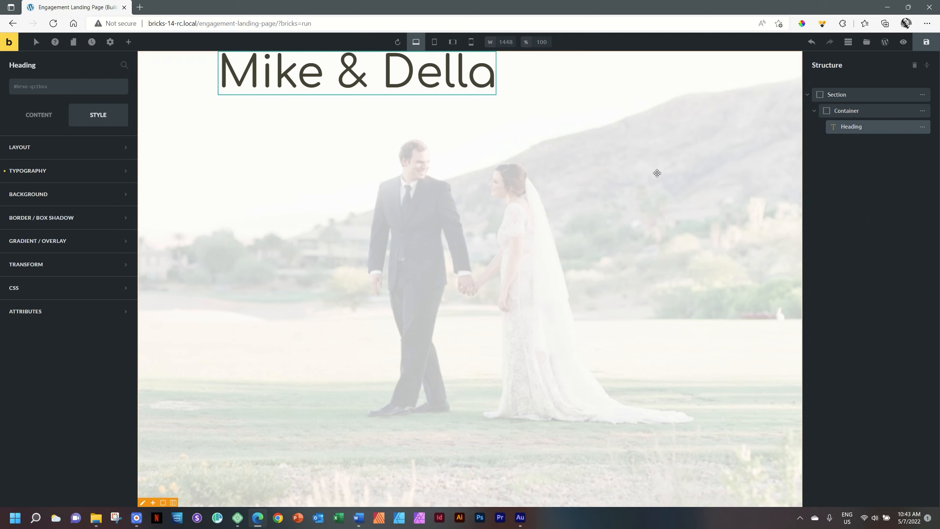
pyautogui.hotkey('ctrl', 'p')
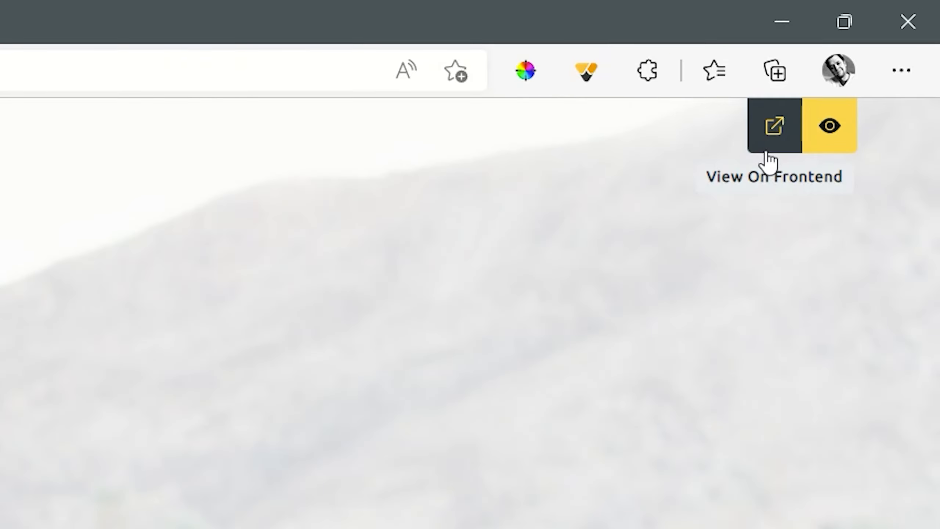
pyautogui.click(777, 133)
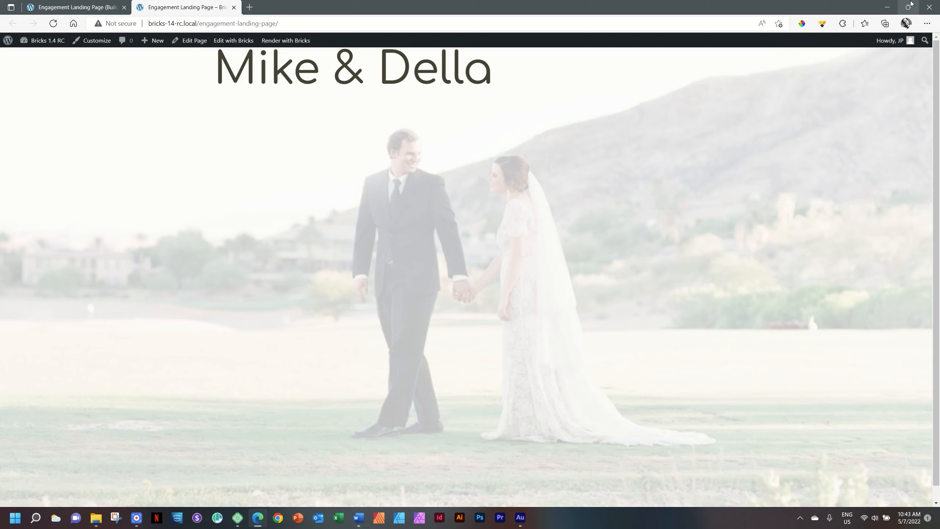
# - Close the frontend tab and leave preview mode for the builder editor
pyautogui.click(233, 7)
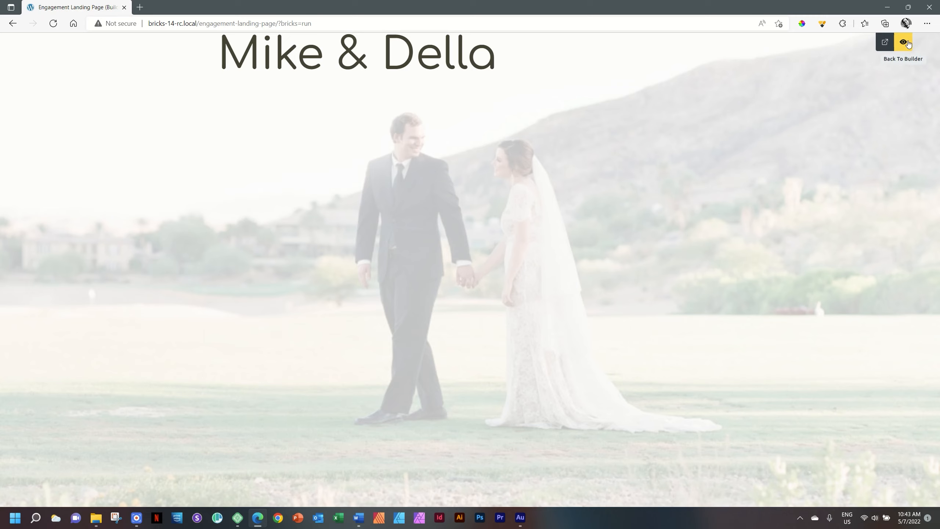
pyautogui.click(904, 43)
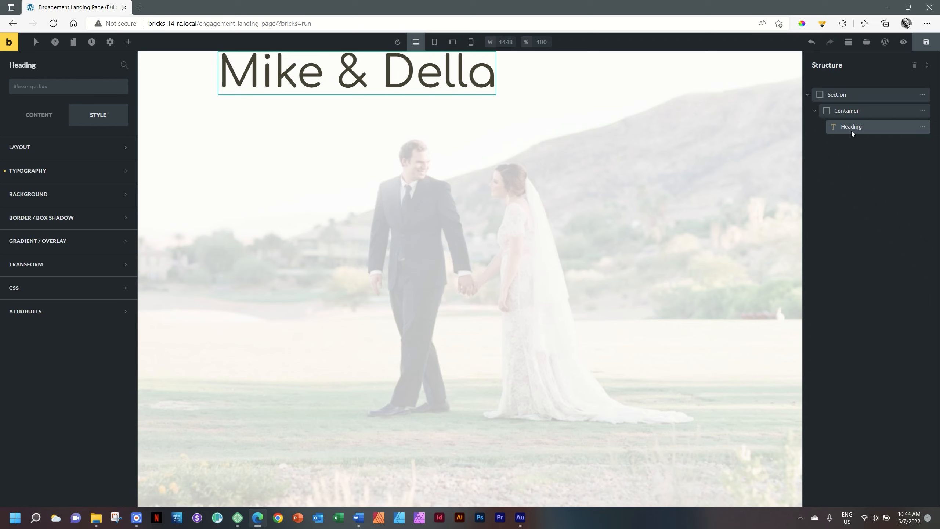
# - Set the Container's cross-axis alignment to center so the heading is centred
pyautogui.click(856, 110)
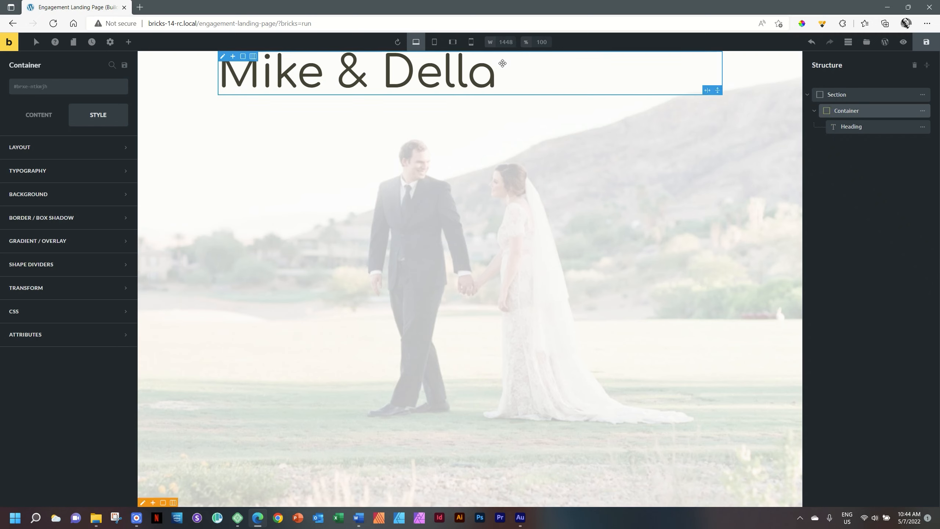
pyautogui.click(35, 117)
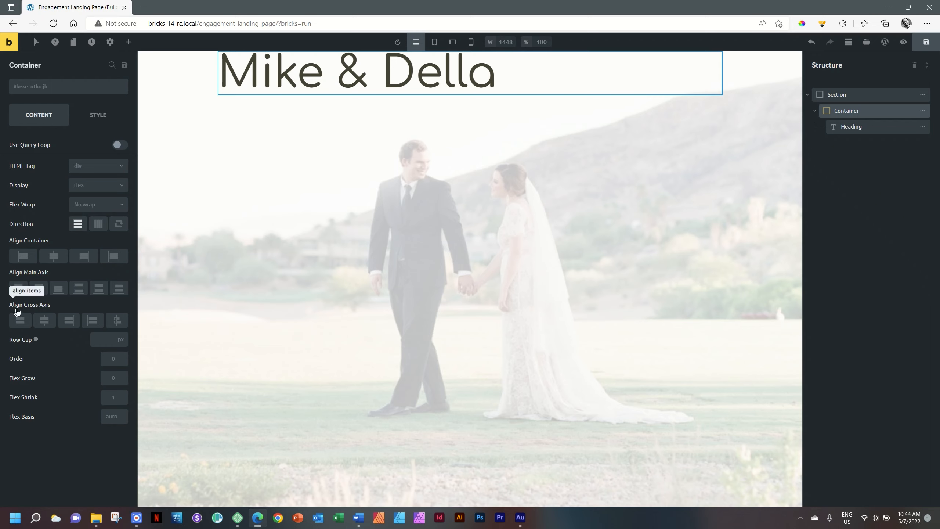
pyautogui.click(47, 323)
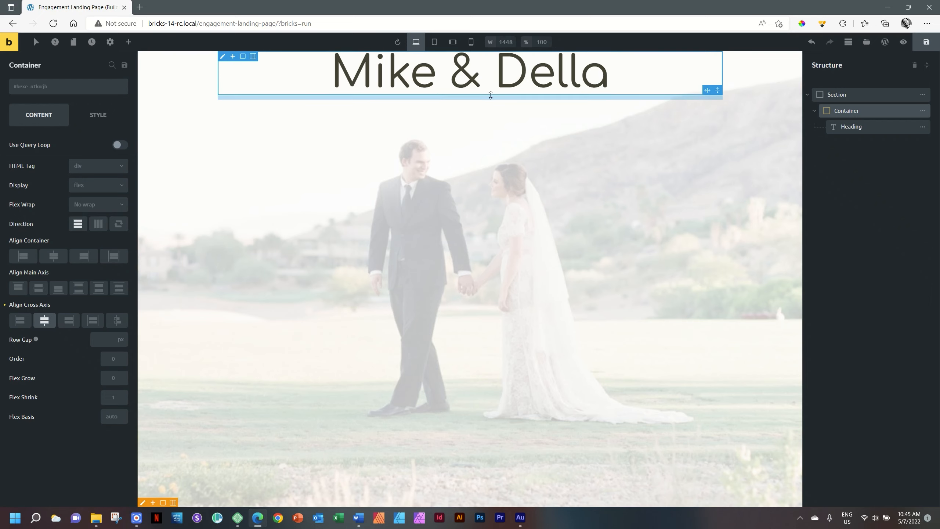
pyautogui.click(837, 94)
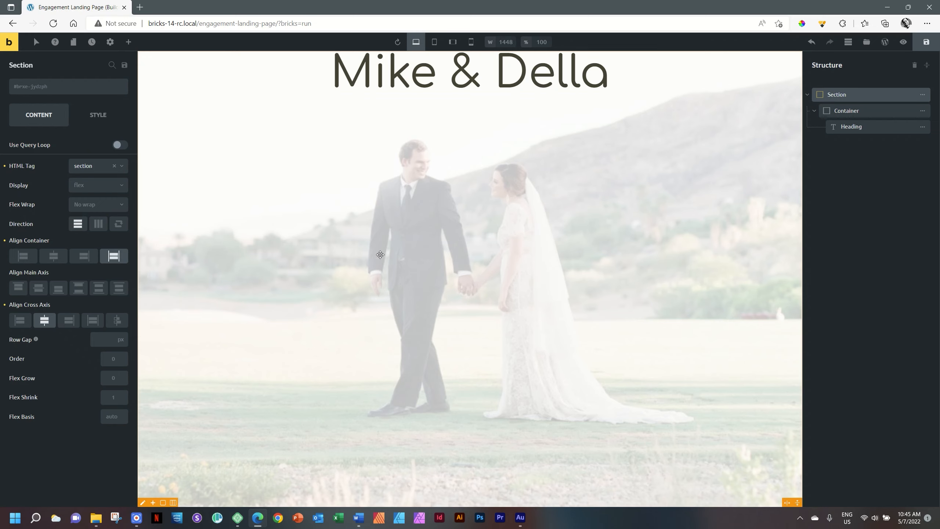
# - Center the Mike & Della heading vertically in the hero section and check it in preview
pyautogui.click(38, 288)
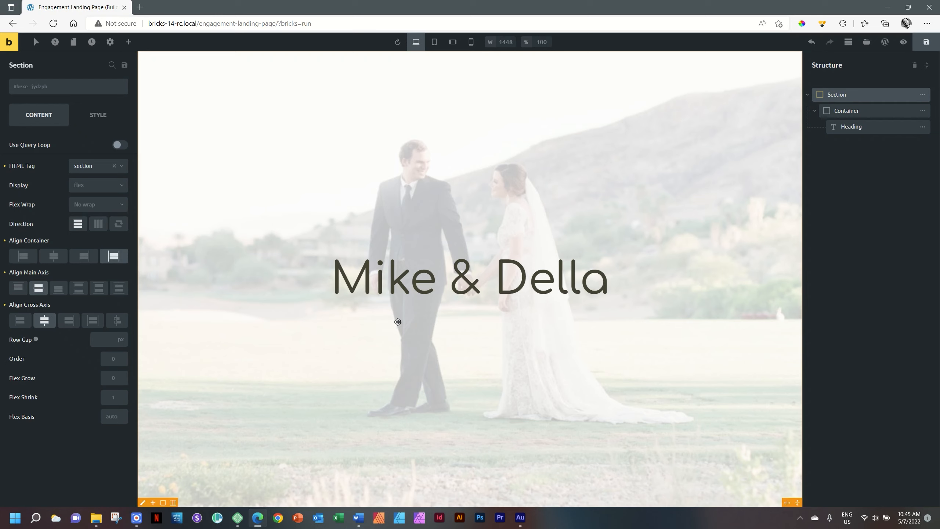
pyautogui.click(903, 42)
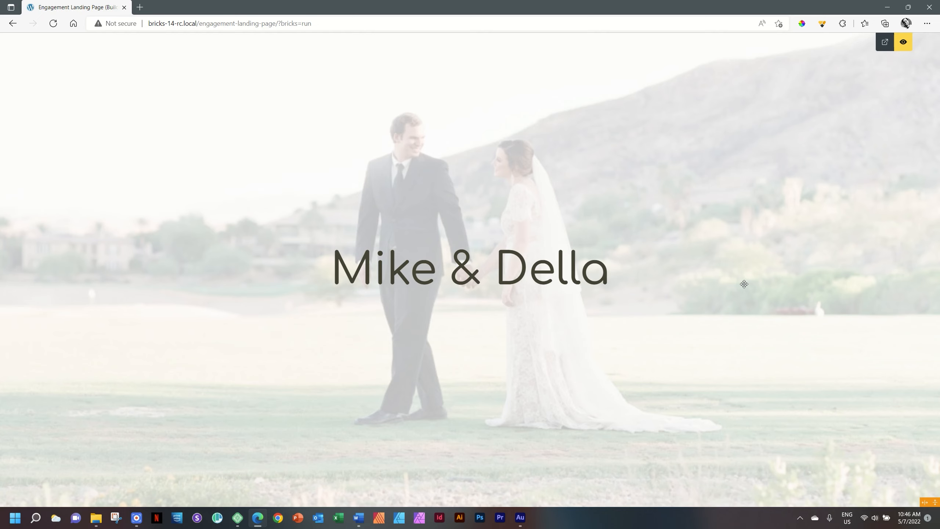
pyautogui.hotkey('ctrl', 'p')
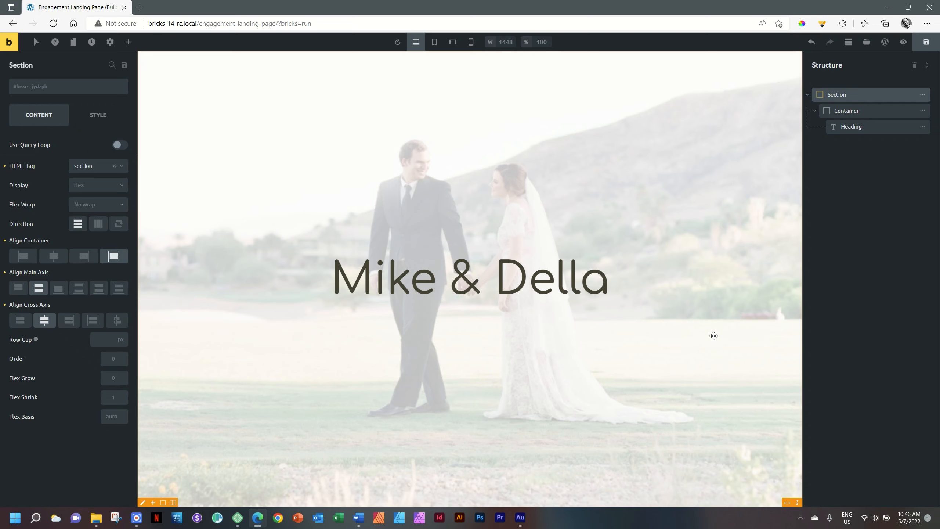
# - Add a second Heading element below the Mike & Della heading
pyautogui.click(543, 287)
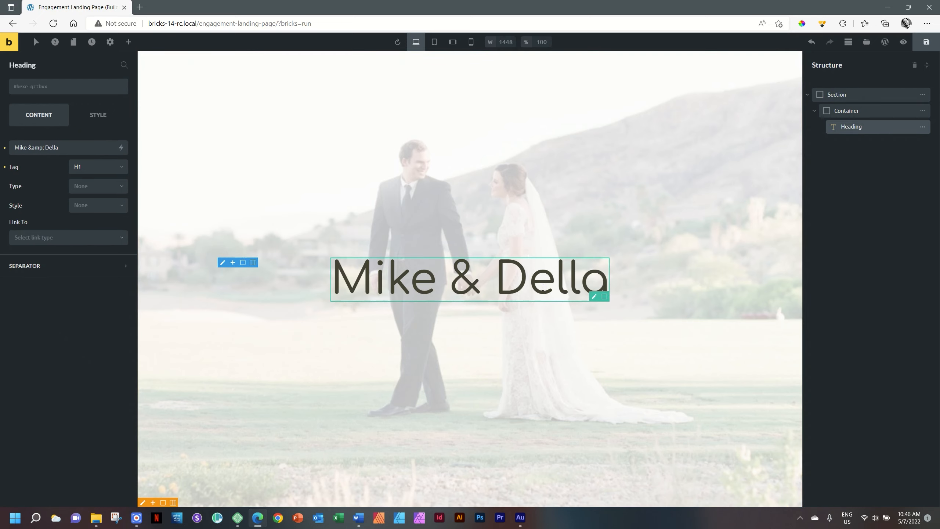
pyautogui.click(128, 42)
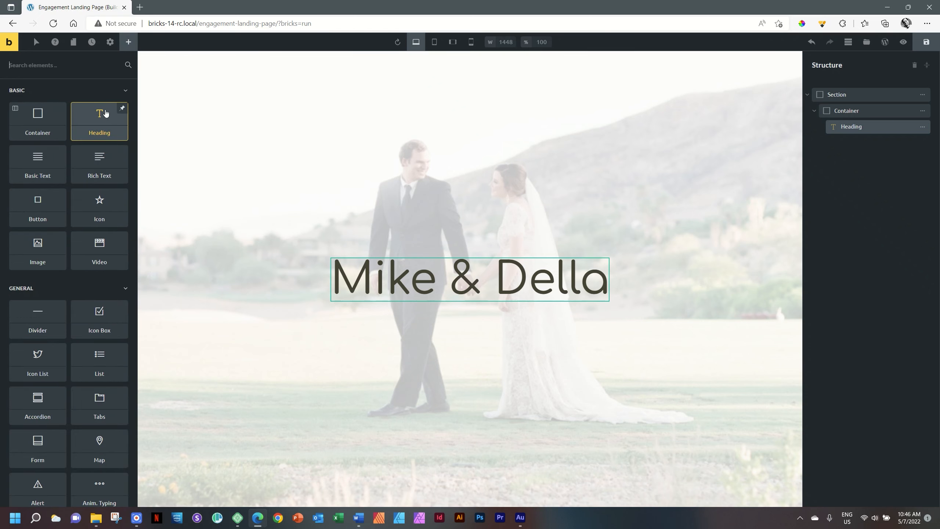
pyautogui.click(106, 113)
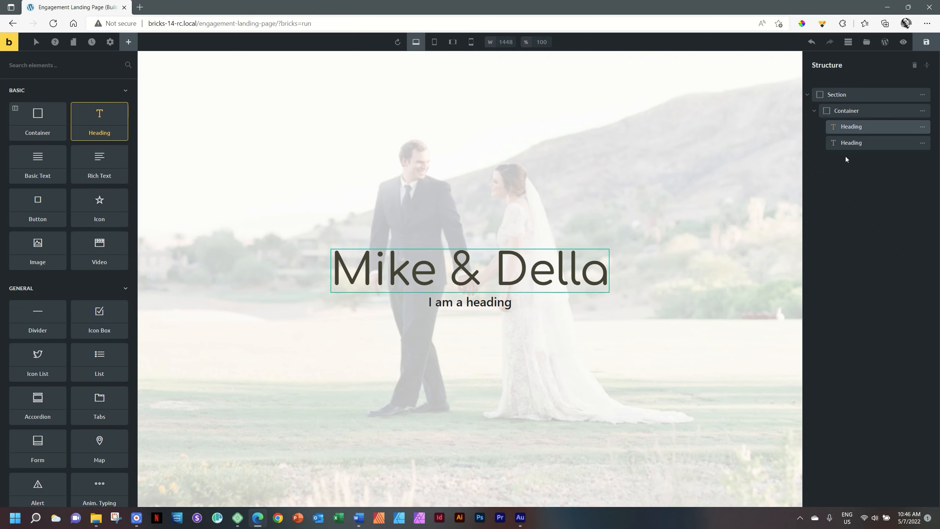
# - Rename the two headings 'Main Heading' and 'Sub Title' in the Structure panel
pyautogui.doubleClick(851, 127)
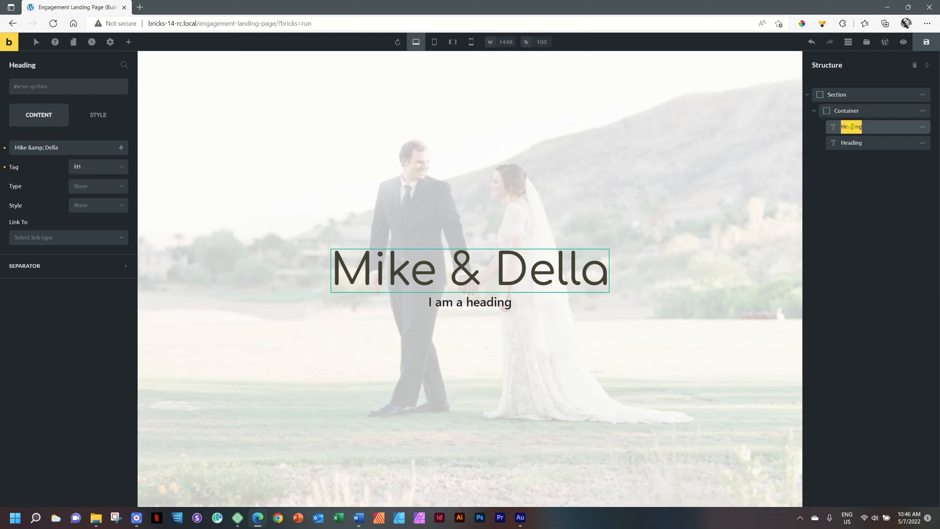
pyautogui.write('Main Heading')
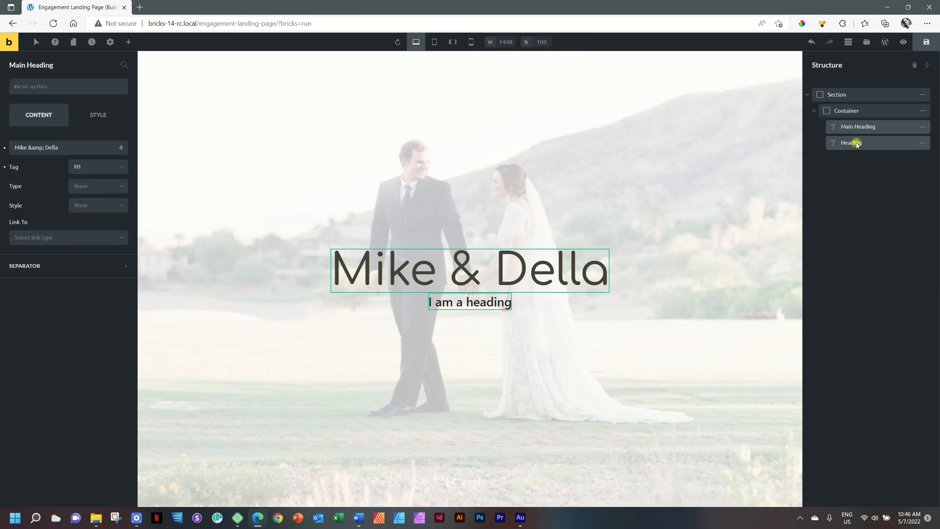
pyautogui.doubleClick(857, 143)
pyautogui.write('Sub Title')
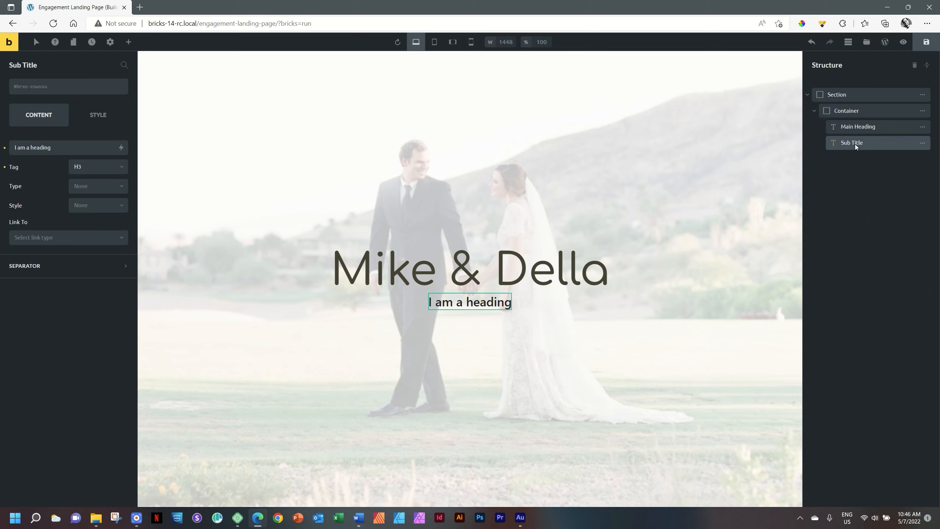
pyautogui.doubleClick(478, 302)
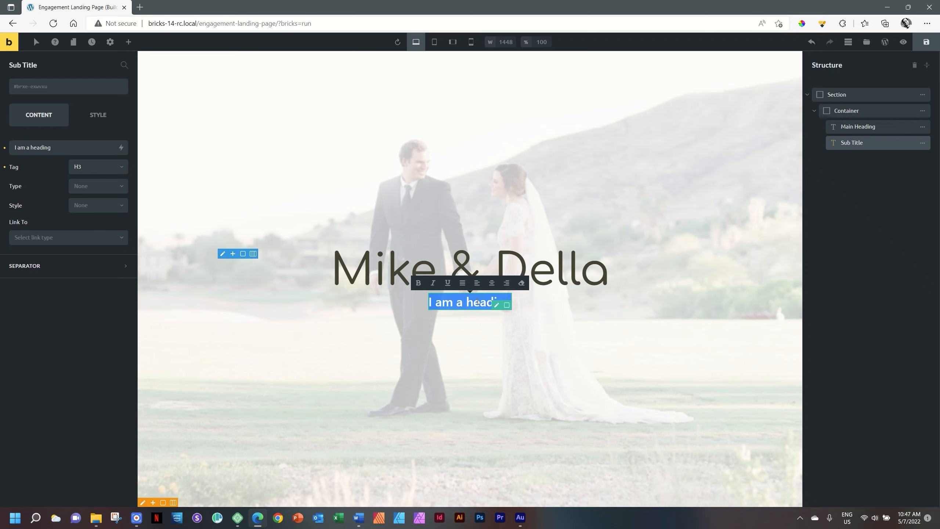
# - Replace the Sub Title placeholder with 'Are Getting Married' and bring up the element list
pyautogui.tripleClick(62, 146)
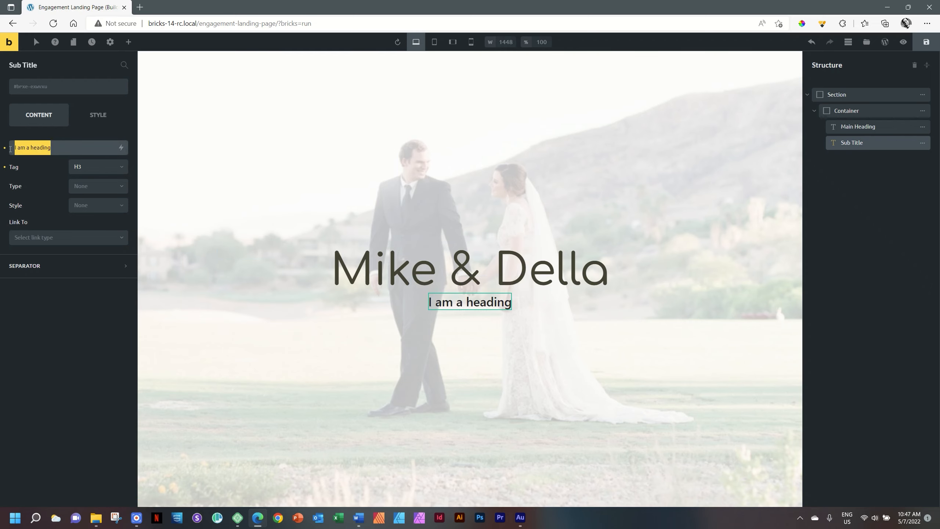
pyautogui.write('A')
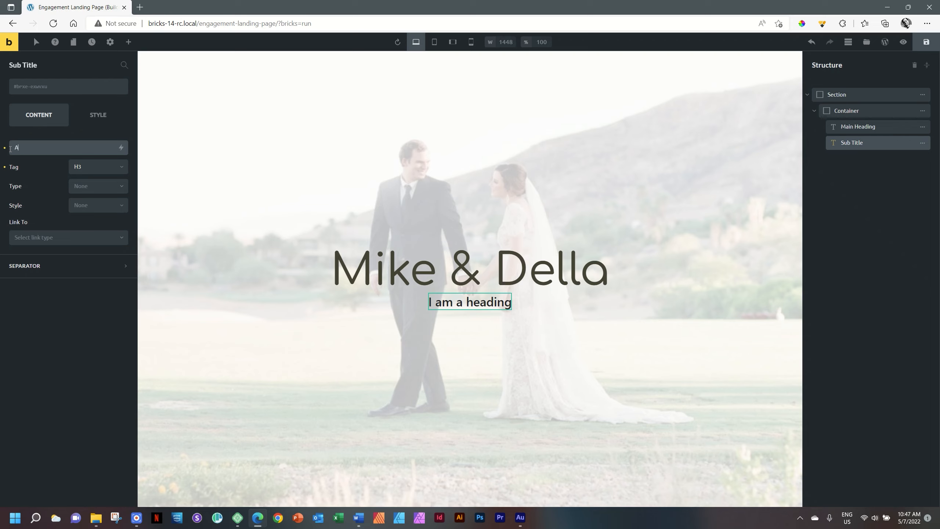
pyautogui.write('re Getting marr')
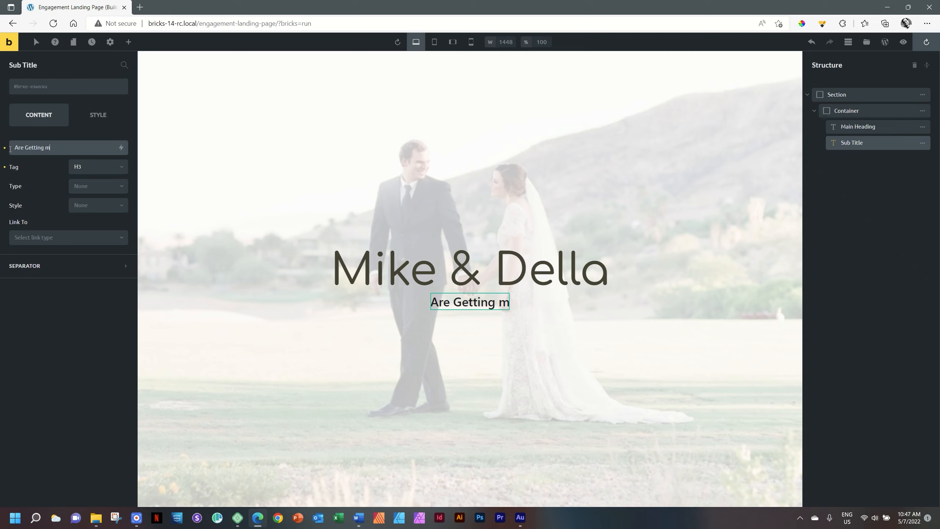
pyautogui.press('BackSpace')
pyautogui.press('BackSpace')
pyautogui.press('BackSpace')
pyautogui.press('BackSpace')
pyautogui.write('Married')
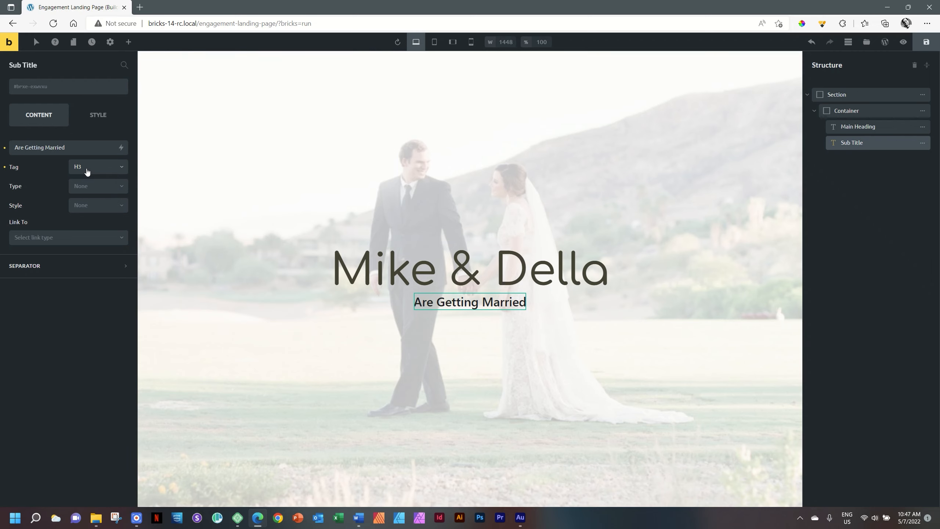
pyautogui.click(129, 42)
pyautogui.moveTo(35, 162)
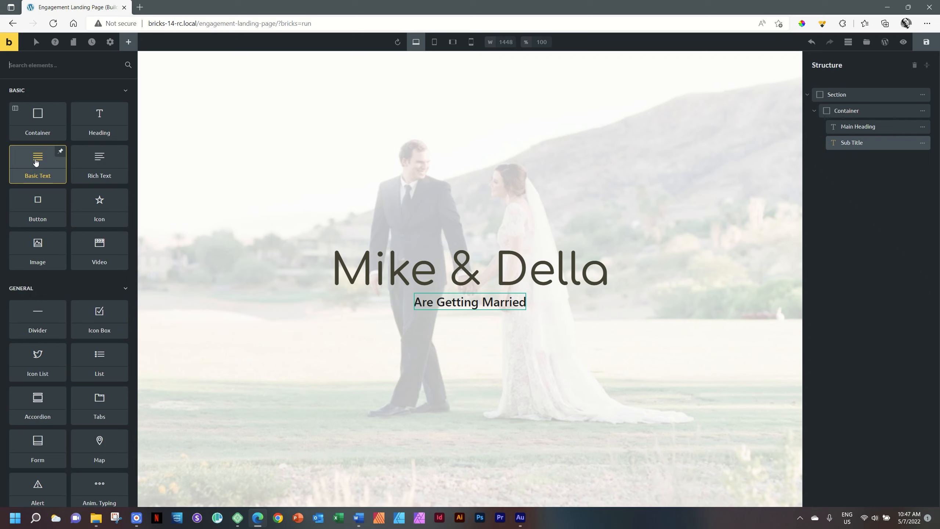
# - Add a Basic Text element under the heading and delete the old 'Are Getting Married' Sub Title
pyautogui.click(36, 160)
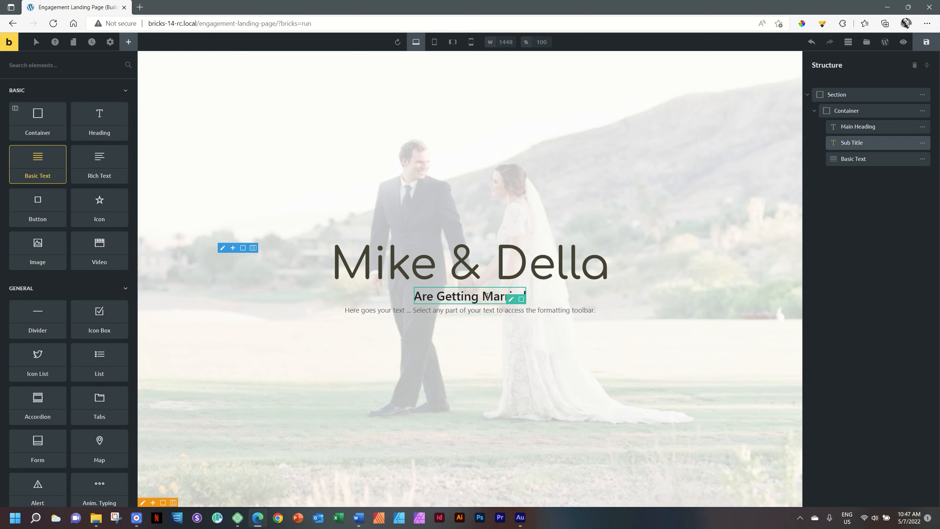
pyautogui.rightClick(464, 296)
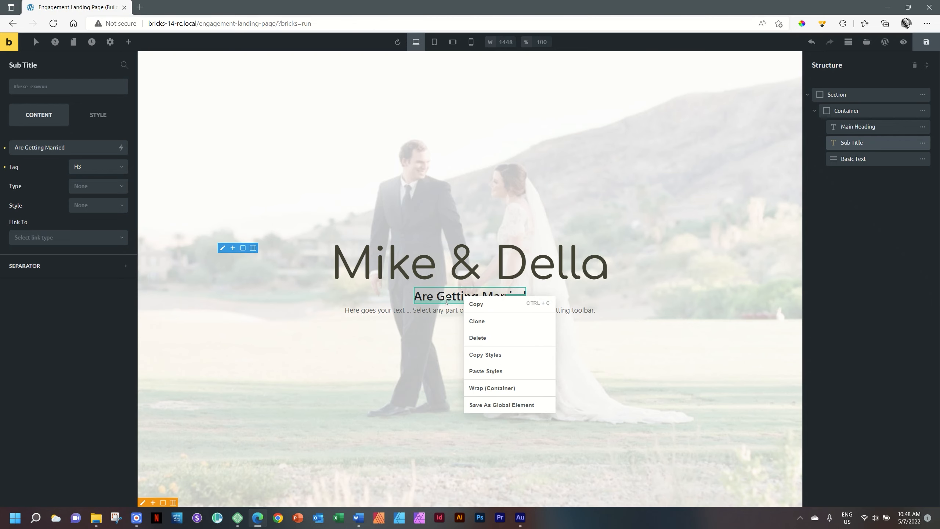
pyautogui.click(293, 369)
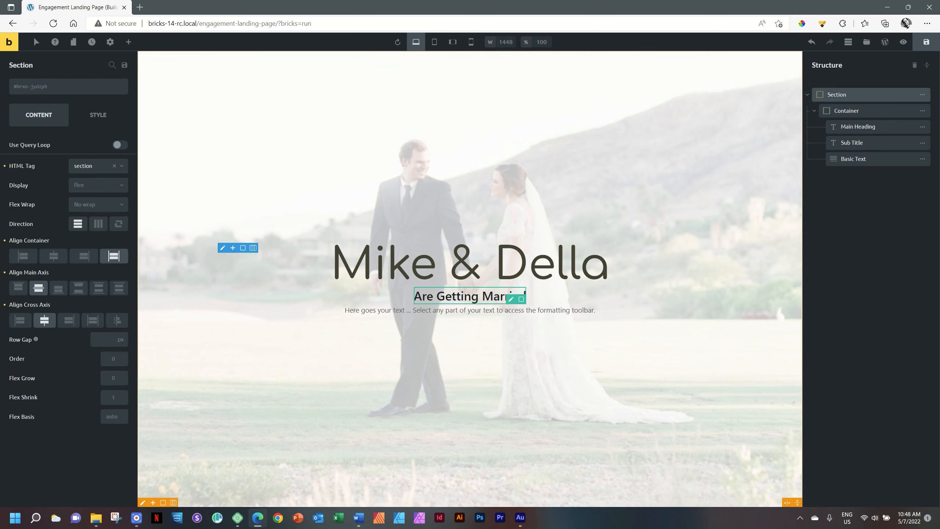
pyautogui.rightClick(454, 296)
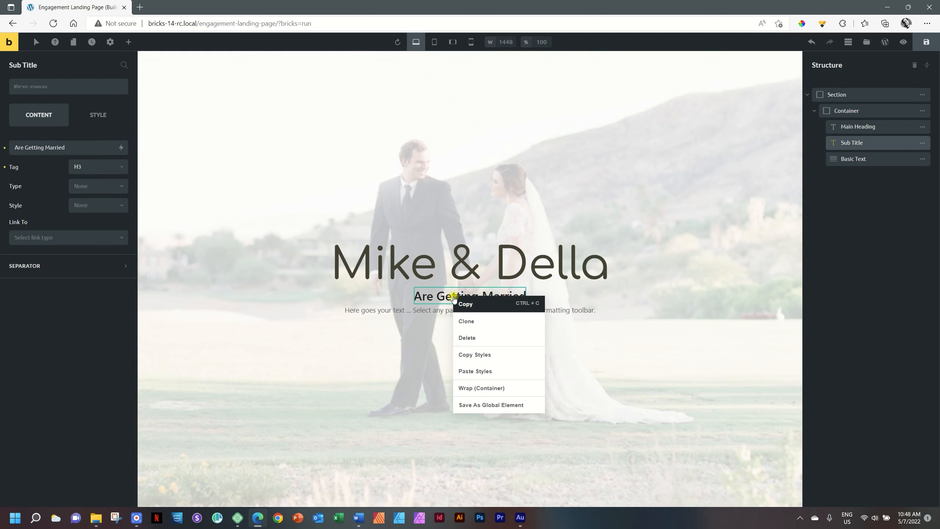
pyautogui.click(466, 338)
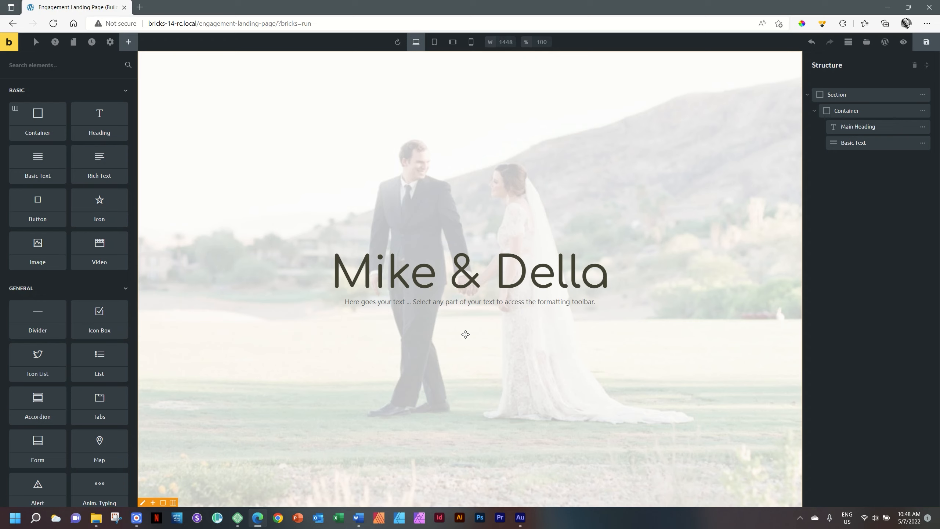
# - Change the Basic Text content to 'Are Getting Married' and set its HTML tag to p
pyautogui.click(425, 303)
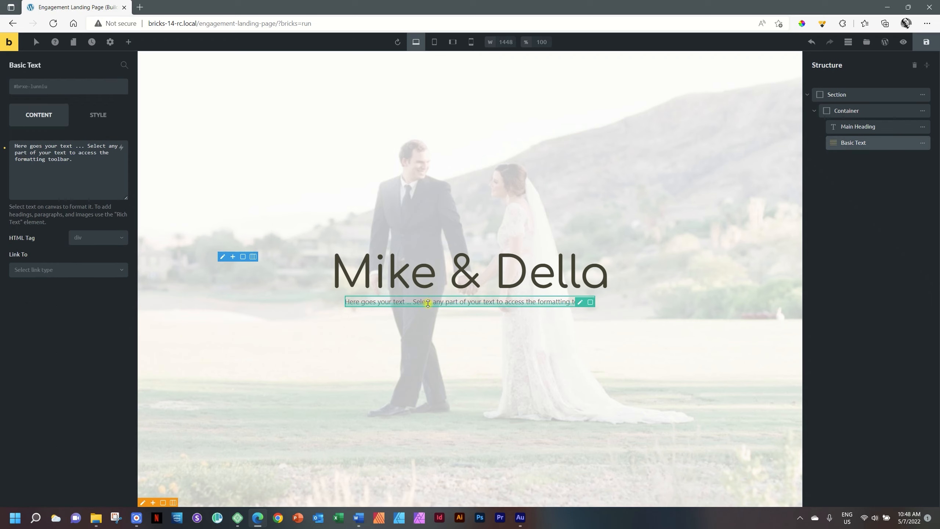
pyautogui.tripleClick(431, 303)
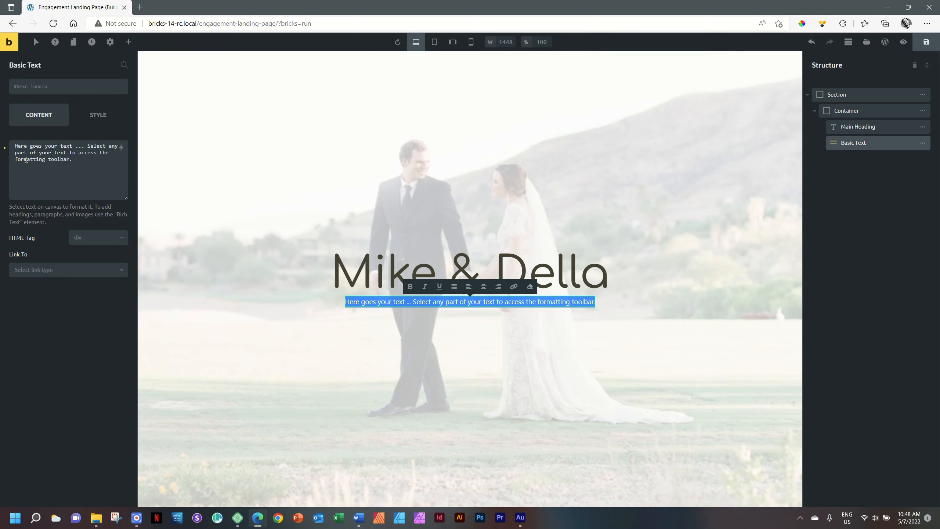
pyautogui.moveTo(79, 162); pyautogui.dragTo(13, 146)
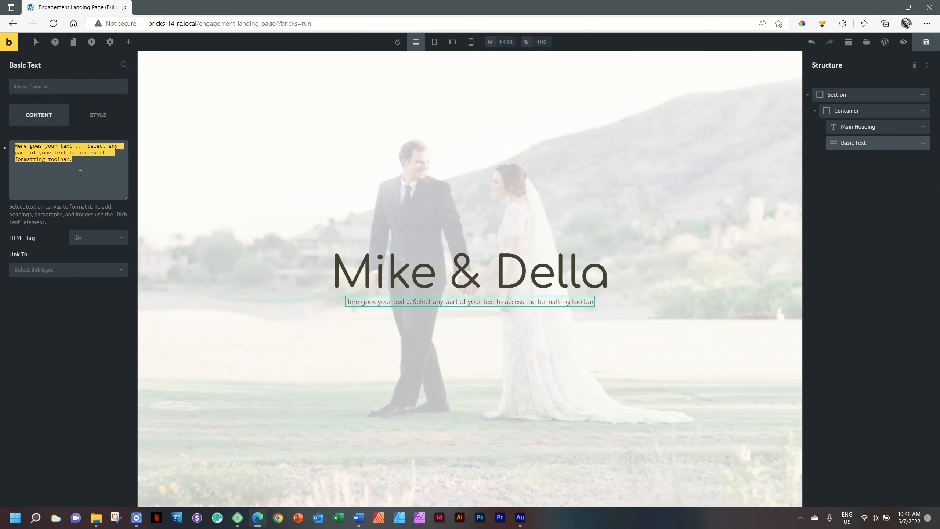
pyautogui.write('Are Gett')
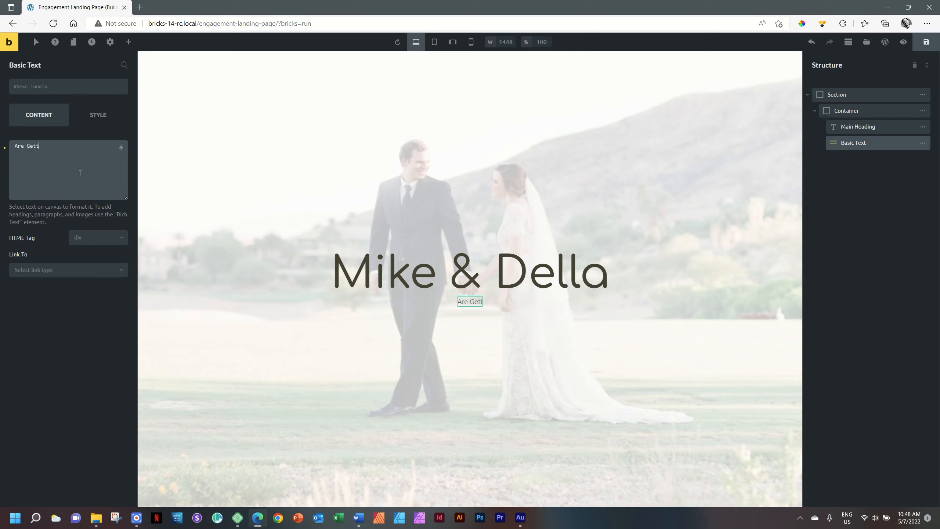
pyautogui.write('ing Married')
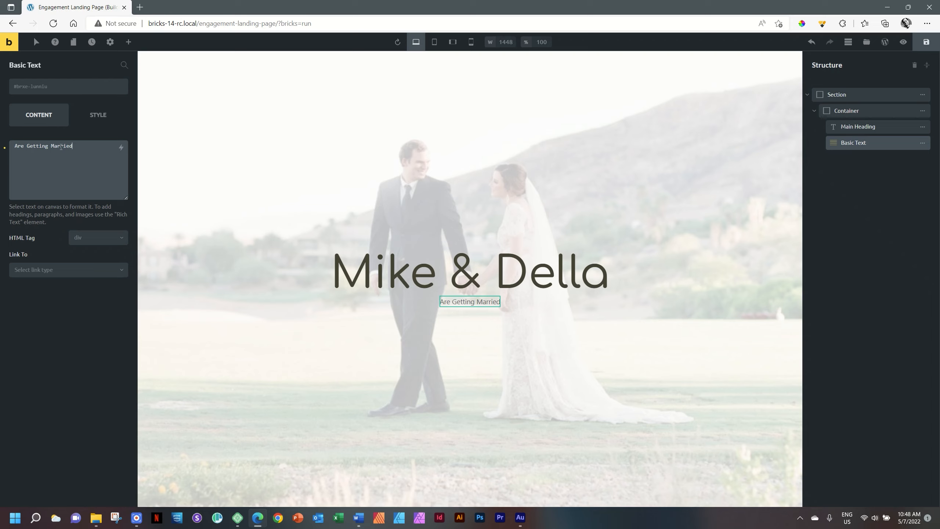
pyautogui.click(97, 237)
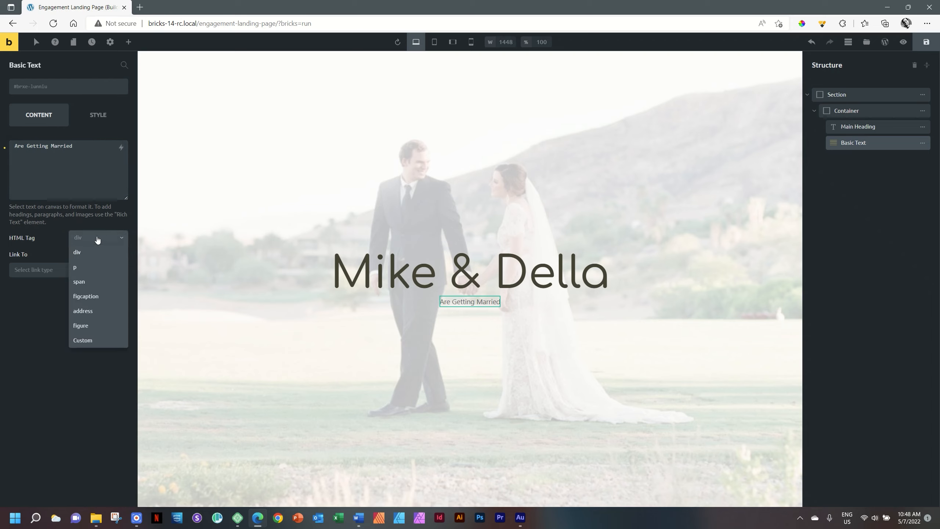
pyautogui.click(82, 270)
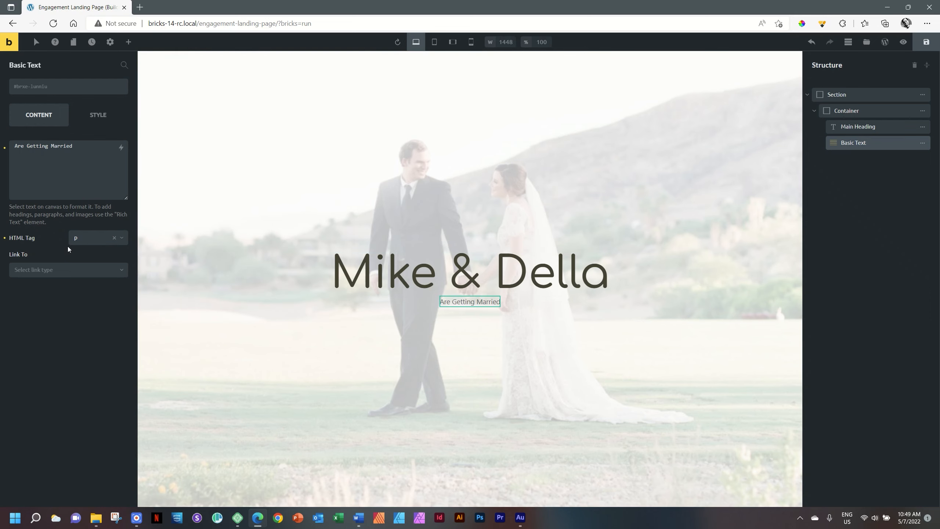
pyautogui.click(129, 42)
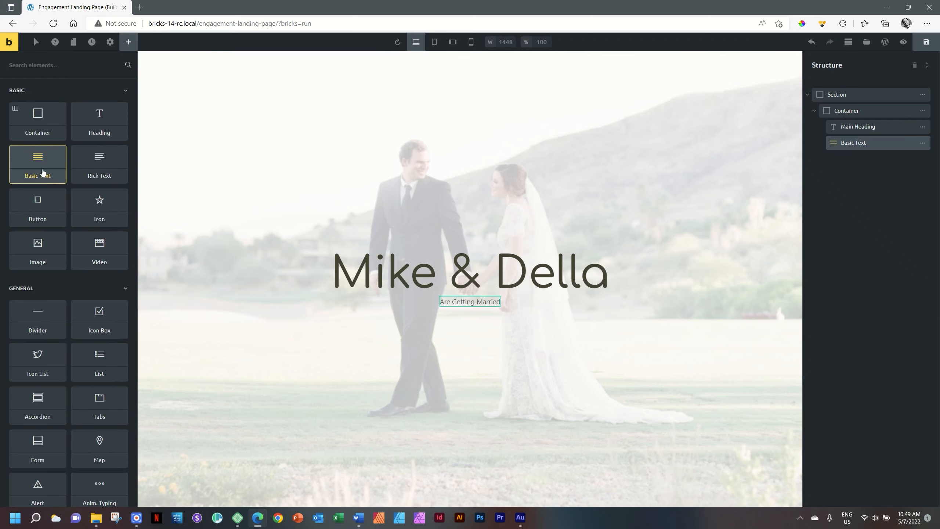
pyautogui.click(465, 302)
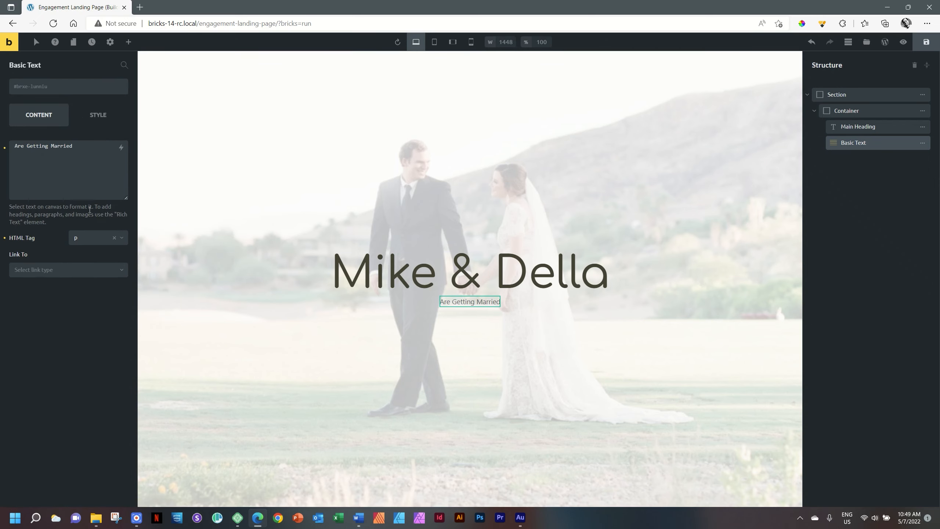
# - Give the subtitle text colour #444235 and a 20 px font size
pyautogui.click(95, 116)
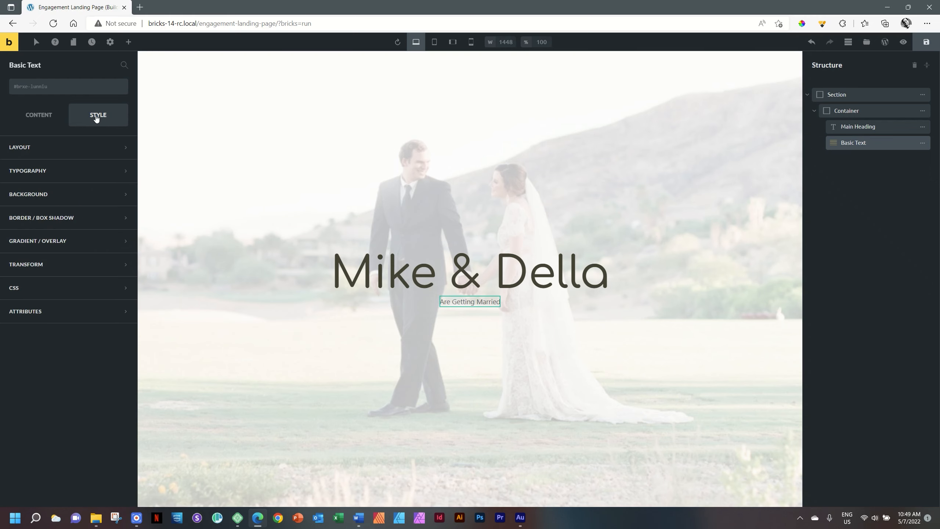
pyautogui.click(35, 172)
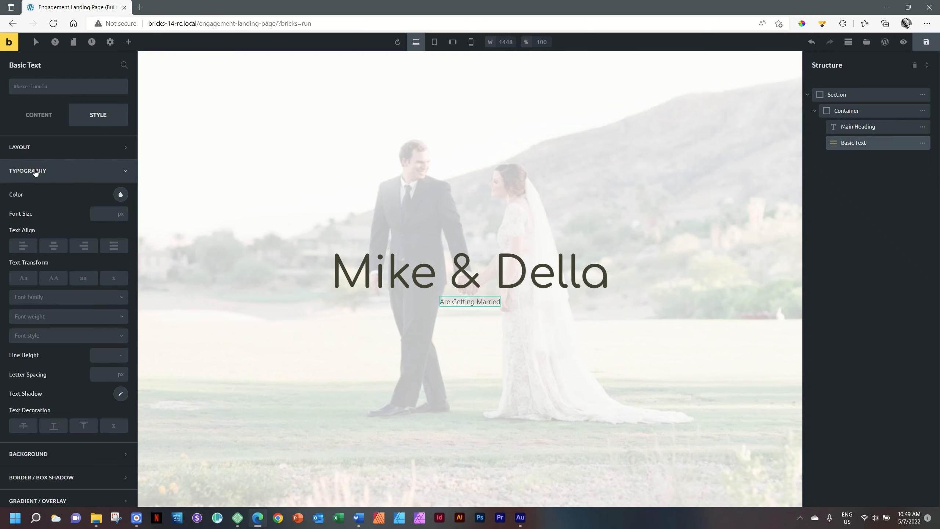
pyautogui.click(120, 194)
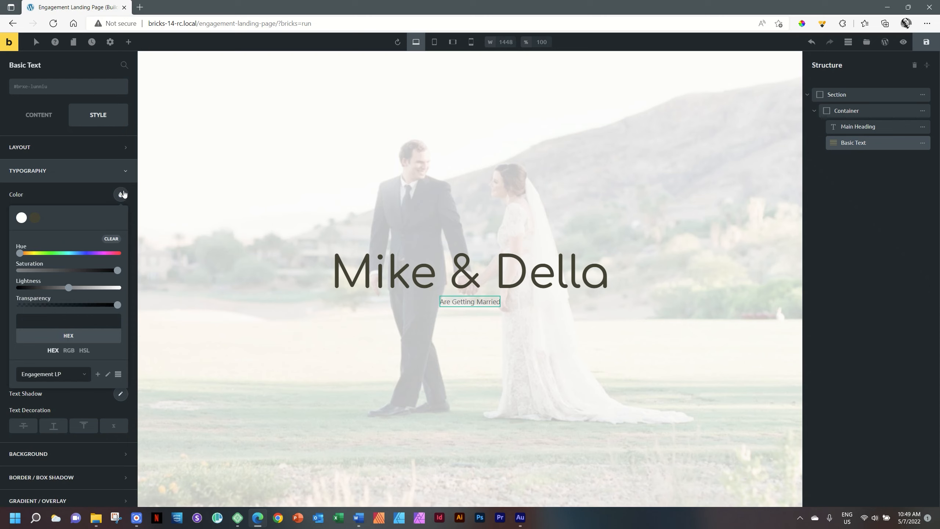
pyautogui.click(33, 219)
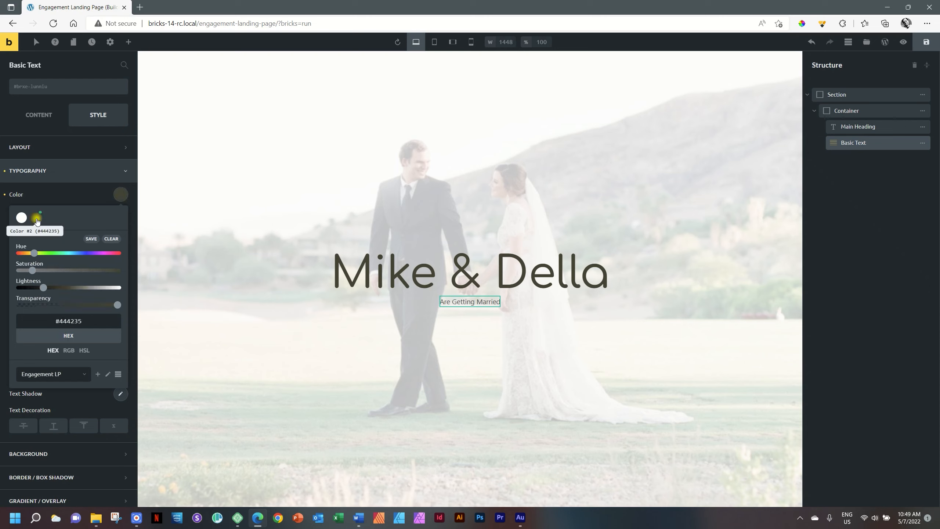
pyautogui.click(120, 196)
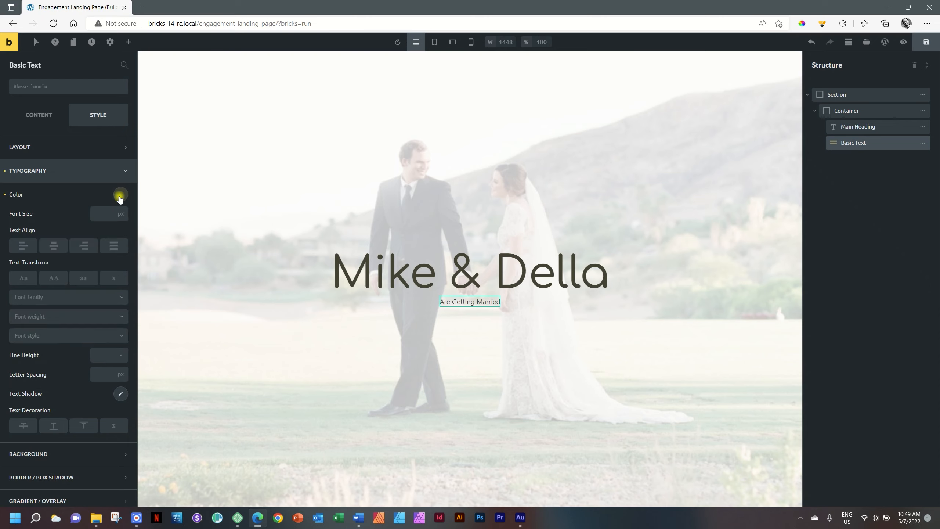
pyautogui.click(100, 215)
pyautogui.write('20')
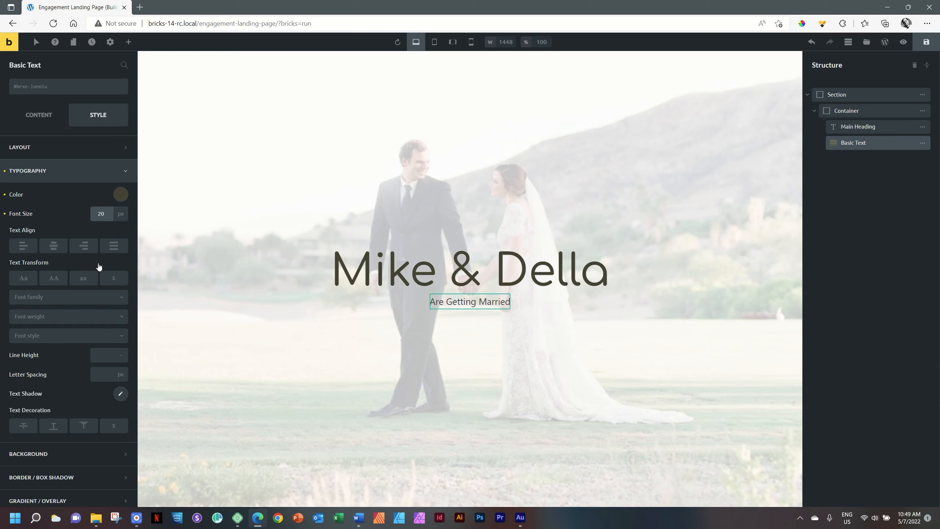
# - Set the subtitle font family to Open Sans with weight 500
pyautogui.click(15, 299)
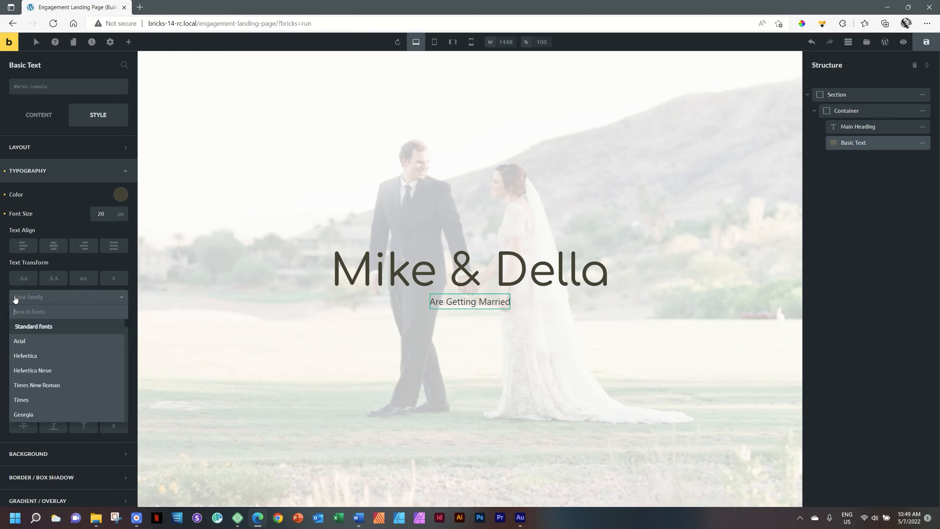
pyautogui.write('open sans')
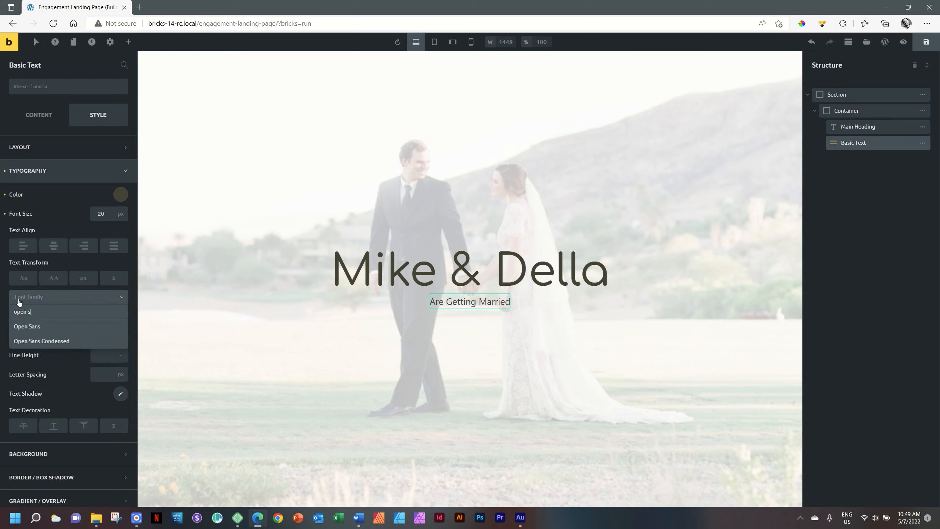
pyautogui.click(30, 326)
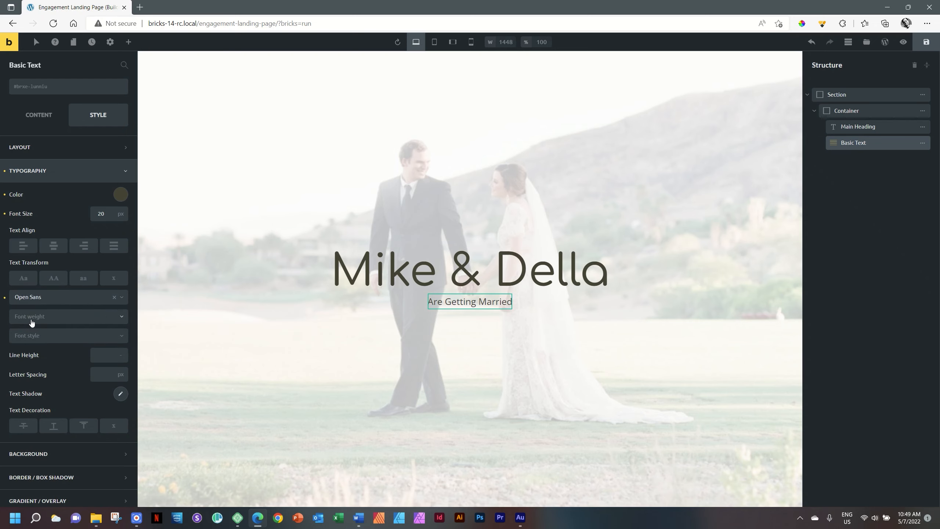
pyautogui.click(29, 324)
pyautogui.click(32, 385)
# - Set the subtitle's line height to 1 em
pyautogui.click(123, 356)
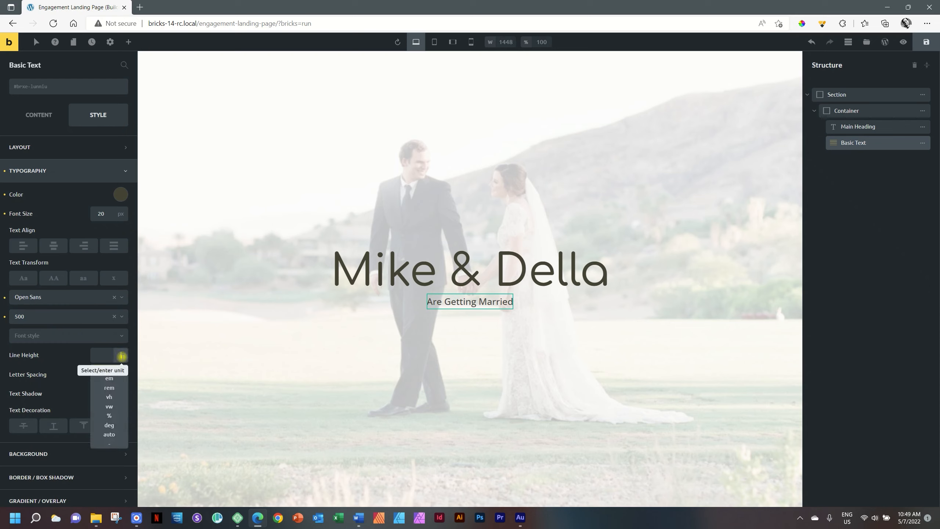
pyautogui.click(113, 378)
pyautogui.click(102, 355)
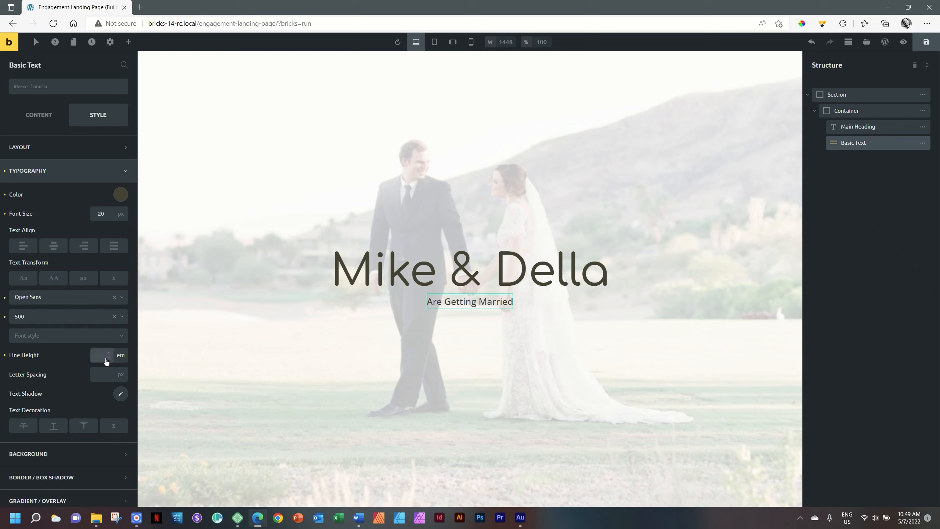
pyautogui.write('1')
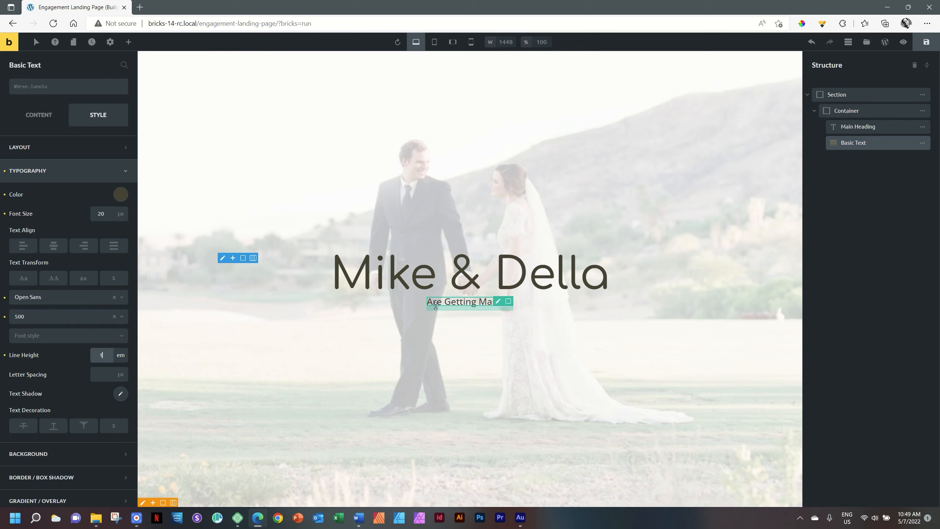
pyautogui.moveTo(463, 304); pyautogui.dragTo(451, 311)
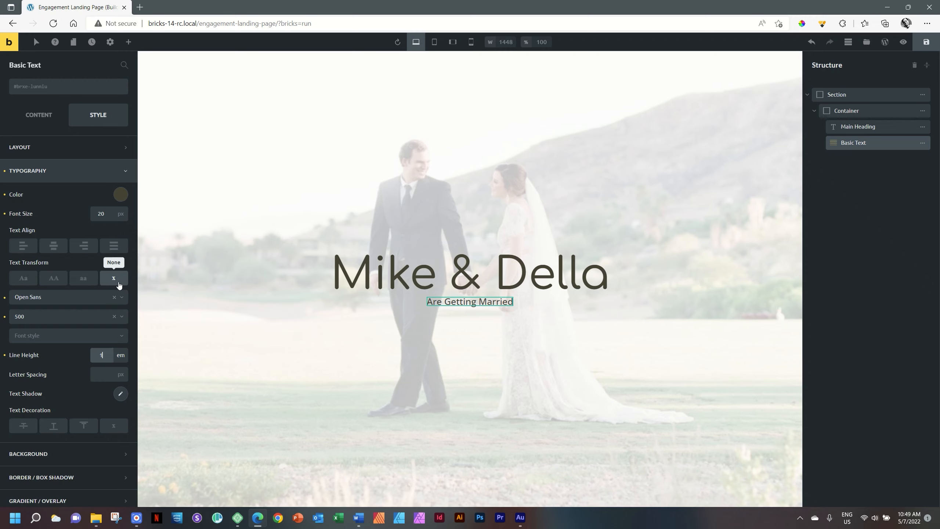
# - Make the subtitle uppercase with 7 px letter spacing, then compare it with the Mike & Della heading
pyautogui.click(54, 279)
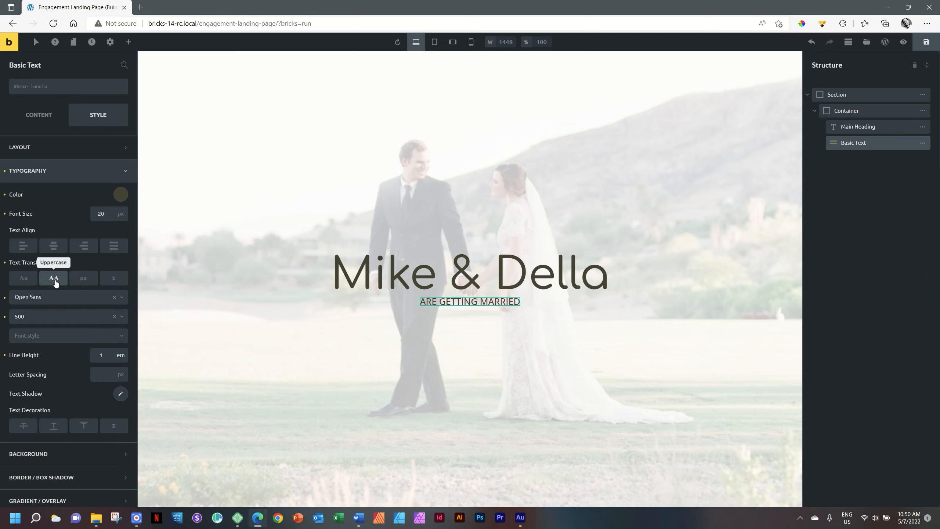
pyautogui.click(93, 373)
pyautogui.write('7')
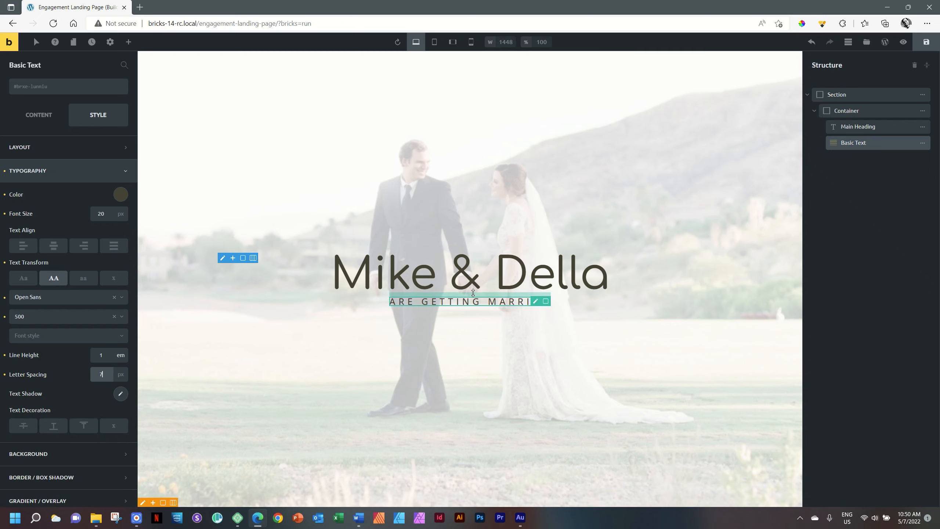
pyautogui.click(477, 288)
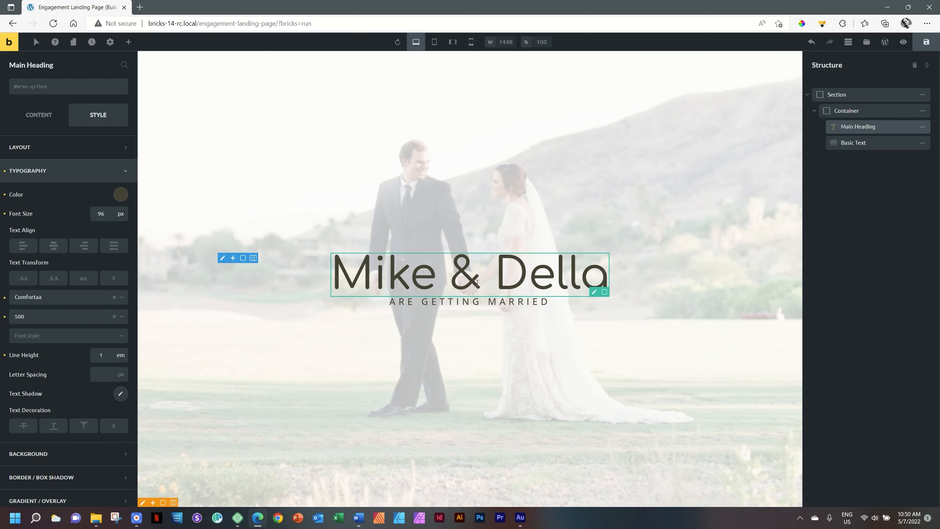
pyautogui.click(476, 302)
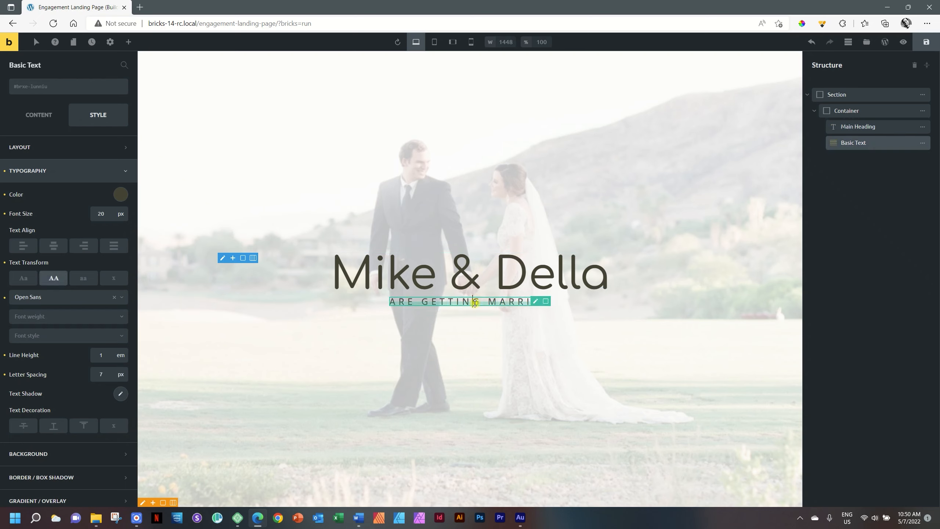
pyautogui.click(486, 280)
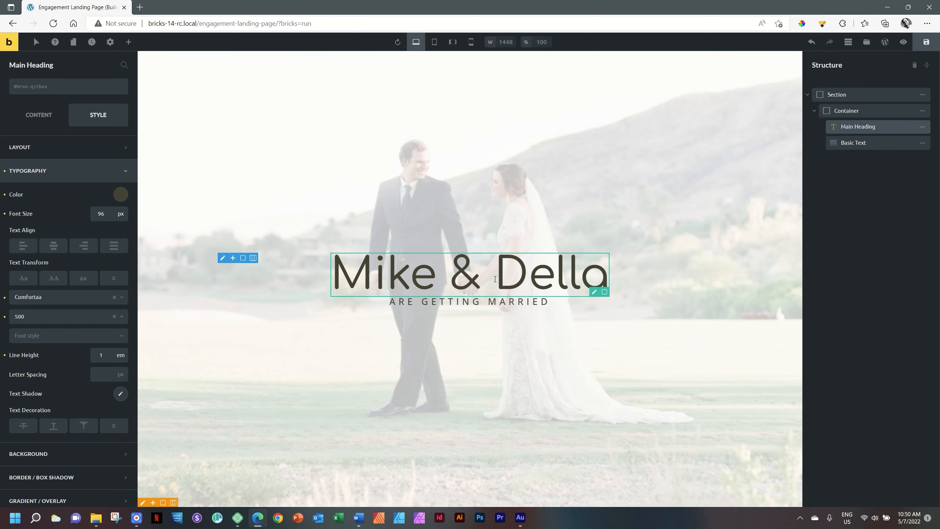
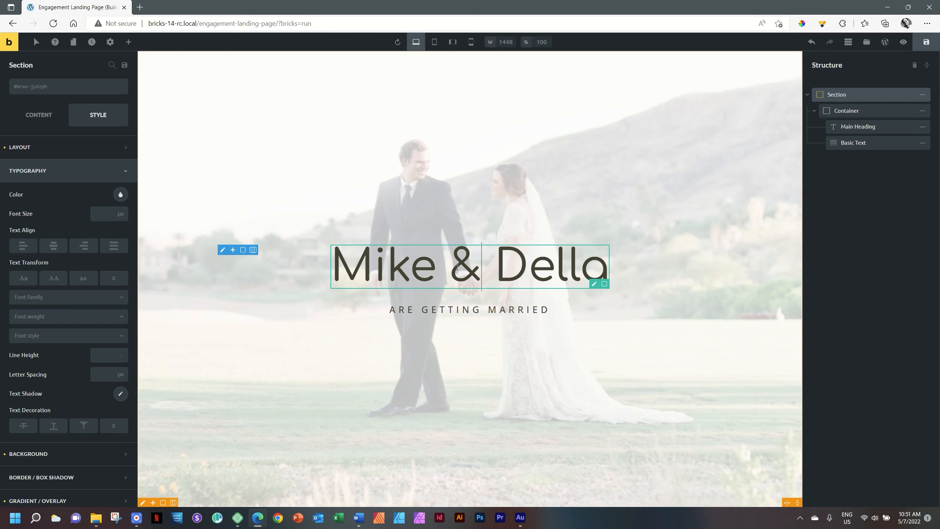
# - Select the Mike & Della heading and collapse its Typography settings
pyautogui.click(454, 268)
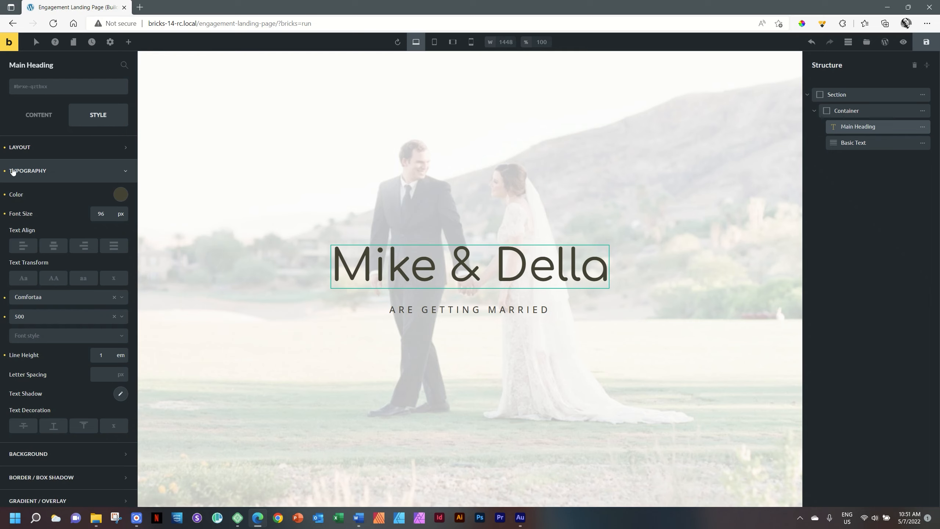
pyautogui.click(44, 171)
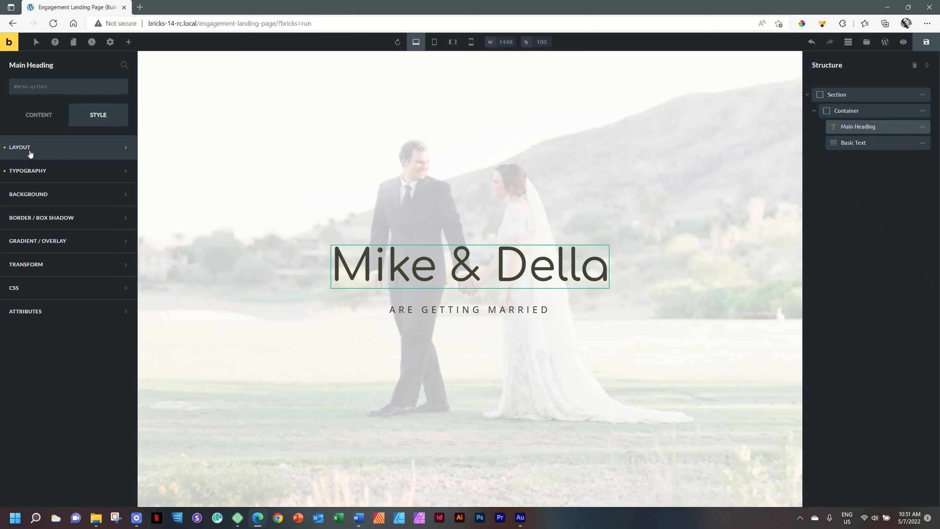
pyautogui.click(106, 150)
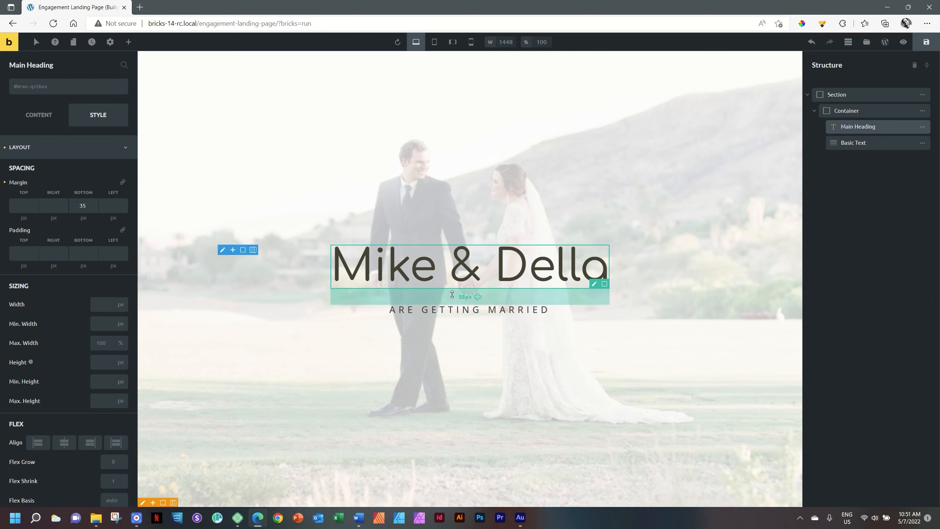
pyautogui.click(5, 185)
pyautogui.click(79, 206)
pyautogui.write('35')
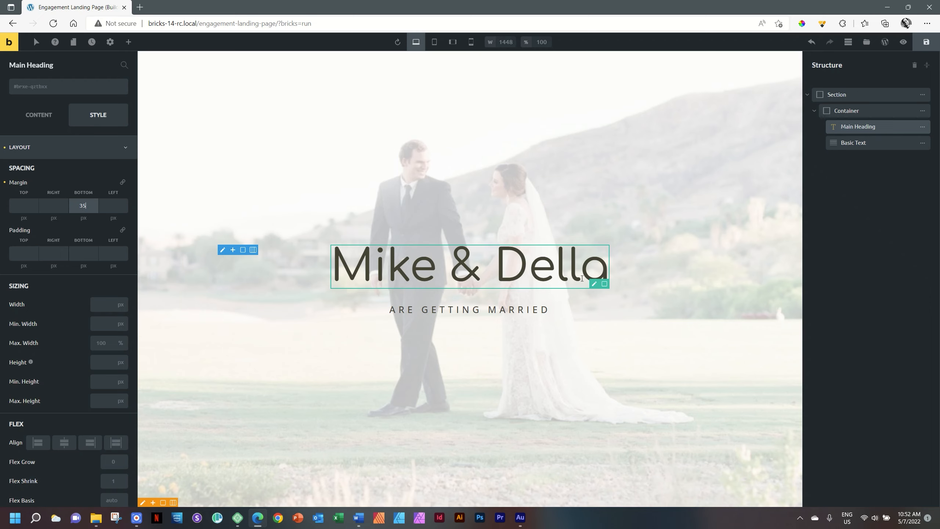
pyautogui.click(469, 309)
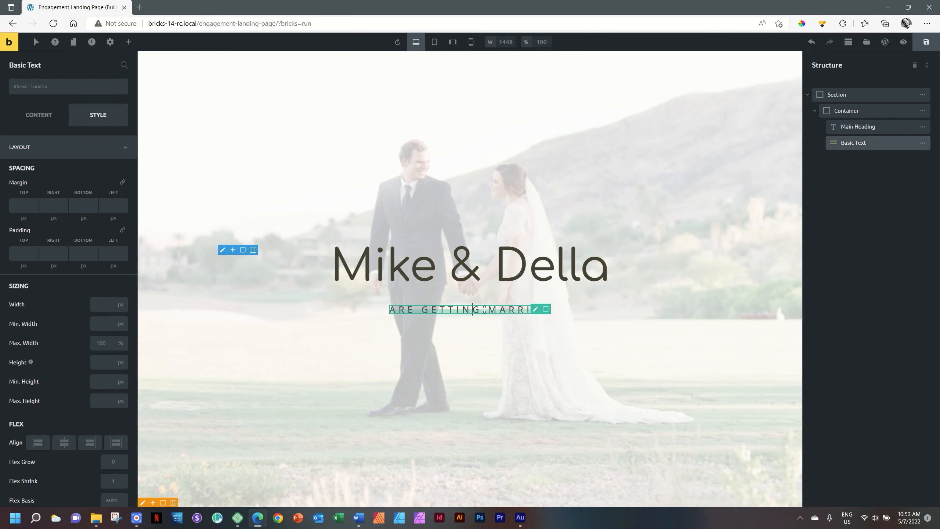
pyautogui.click(130, 44)
# - Add a Button under the subtitle and change its label to RSVP
pyautogui.click(35, 203)
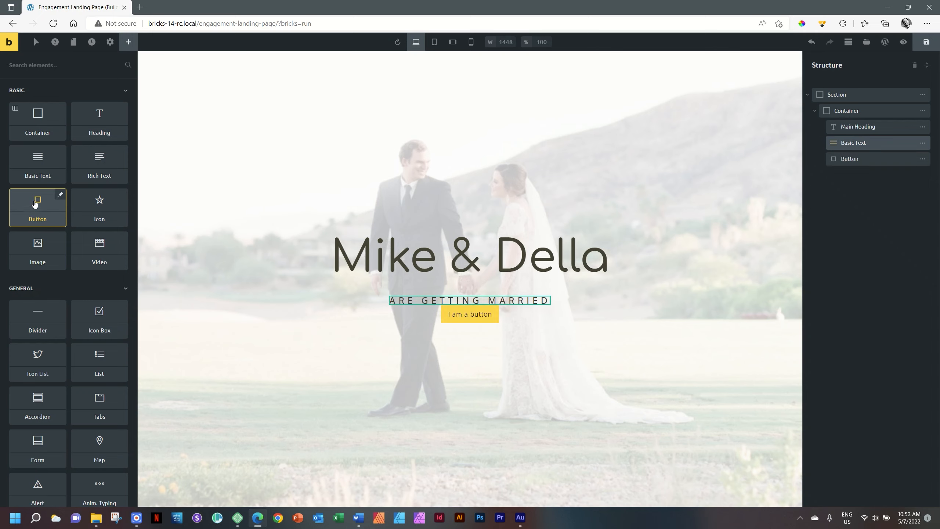
pyautogui.click(467, 314)
pyautogui.tripleClick(466, 314)
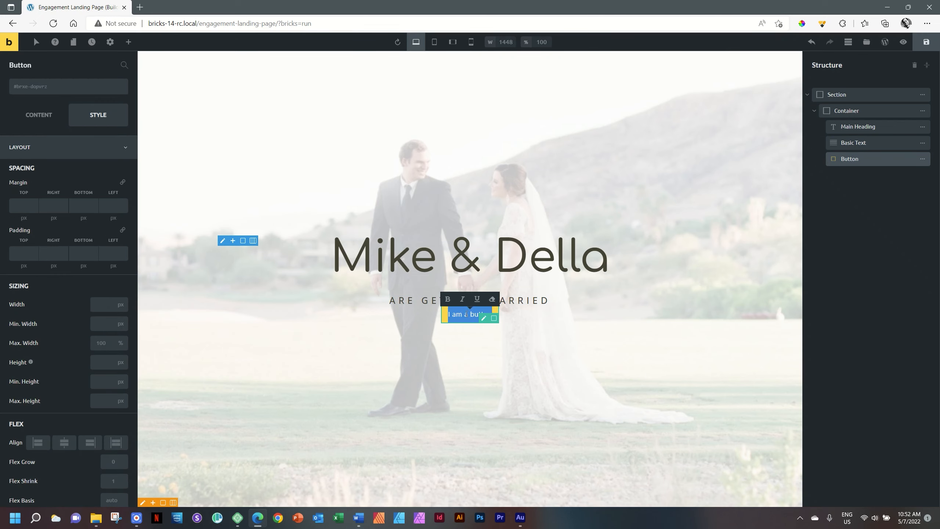
pyautogui.click(40, 116)
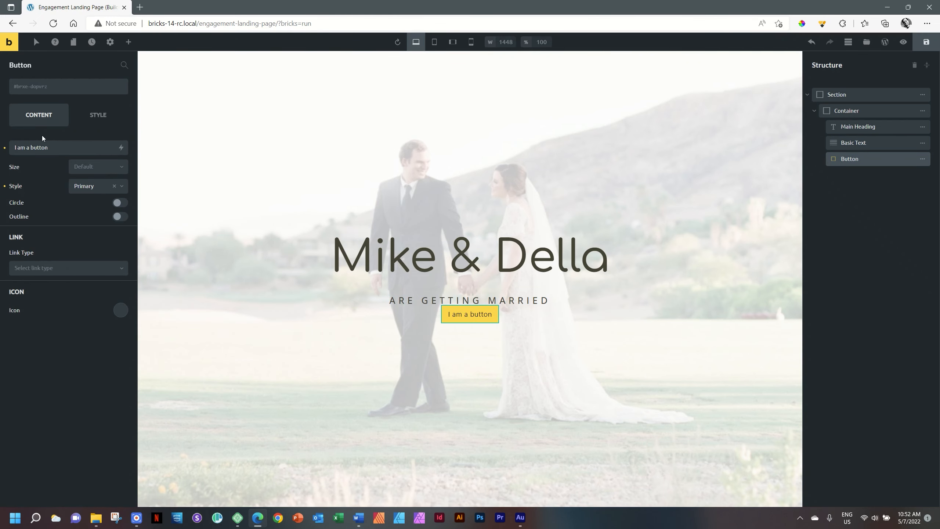
pyautogui.moveTo(57, 145); pyautogui.dragTo(11, 147)
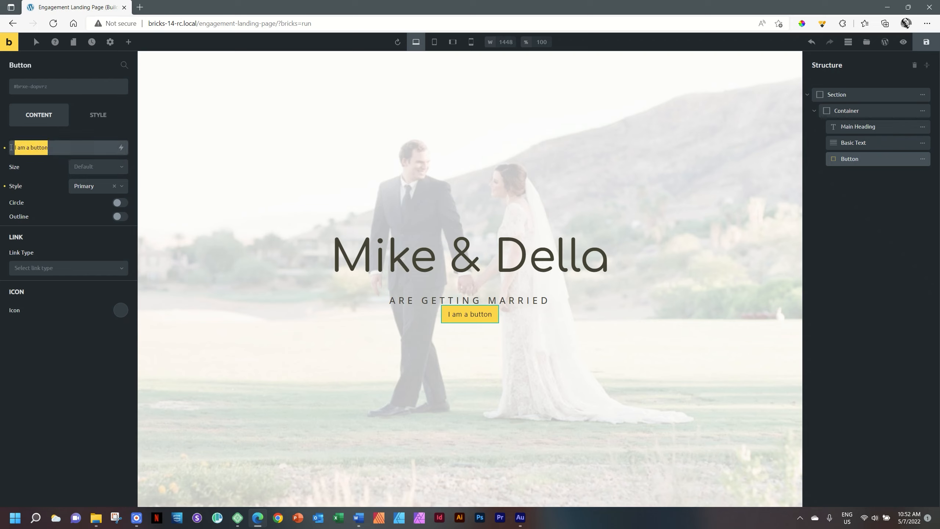
pyautogui.write('RSVP')
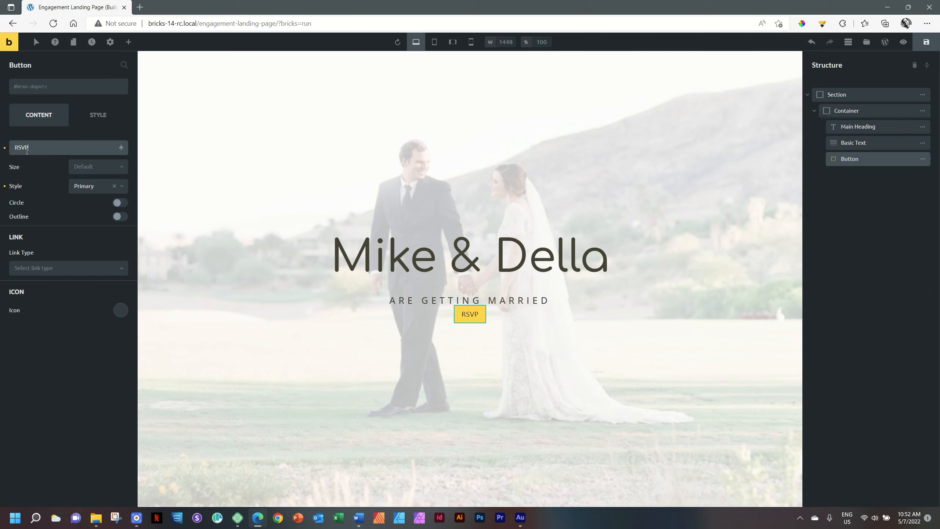
# - Compare the button sizes and settle on Large
pyautogui.click(102, 168)
pyautogui.click(94, 181)
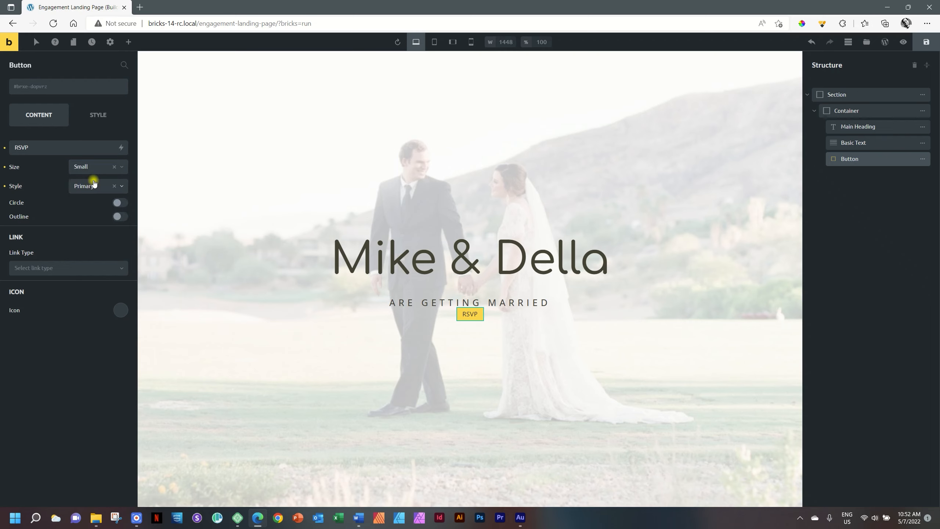
pyautogui.click(97, 170)
pyautogui.click(92, 196)
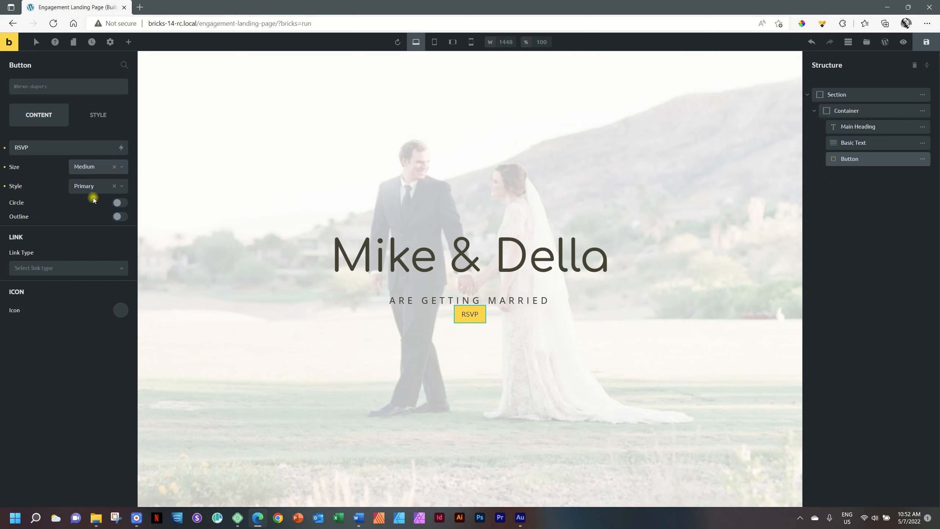
pyautogui.click(98, 173)
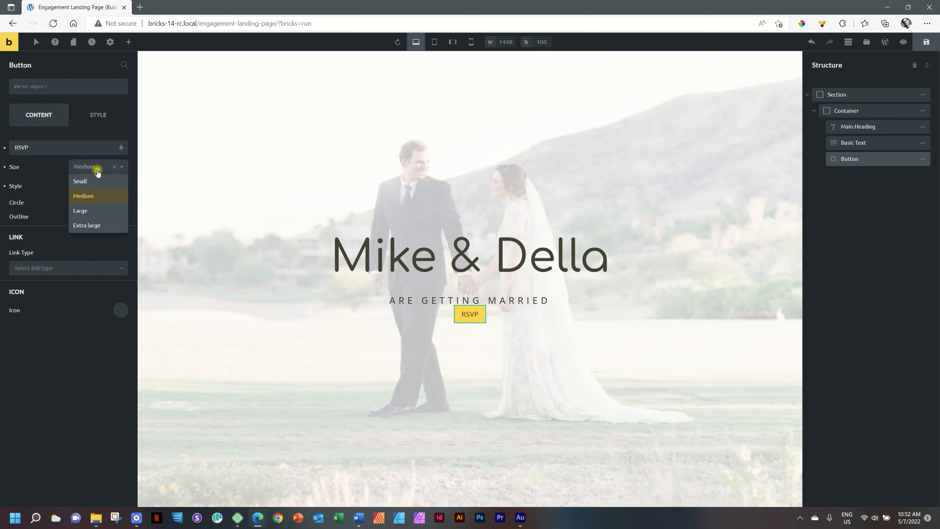
pyautogui.click(5, 168)
pyautogui.click(77, 168)
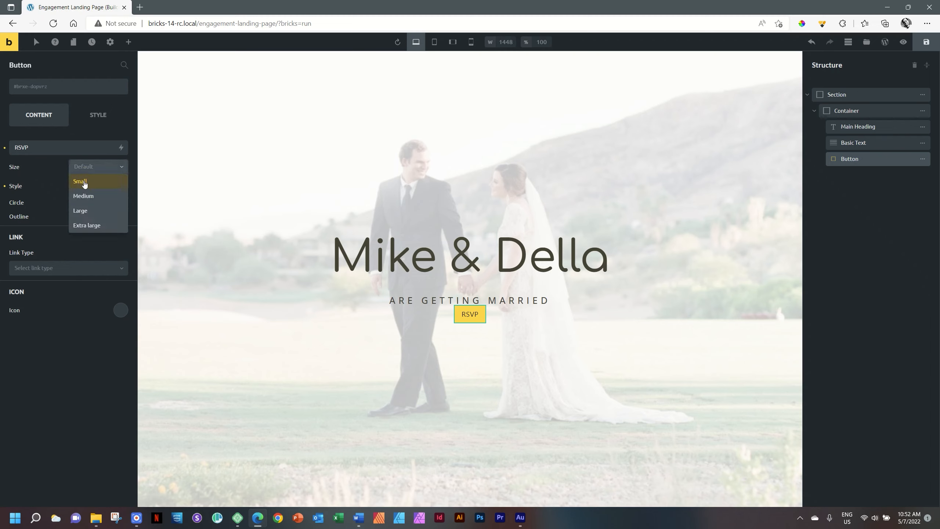
pyautogui.click(85, 180)
pyautogui.click(93, 169)
pyautogui.click(87, 211)
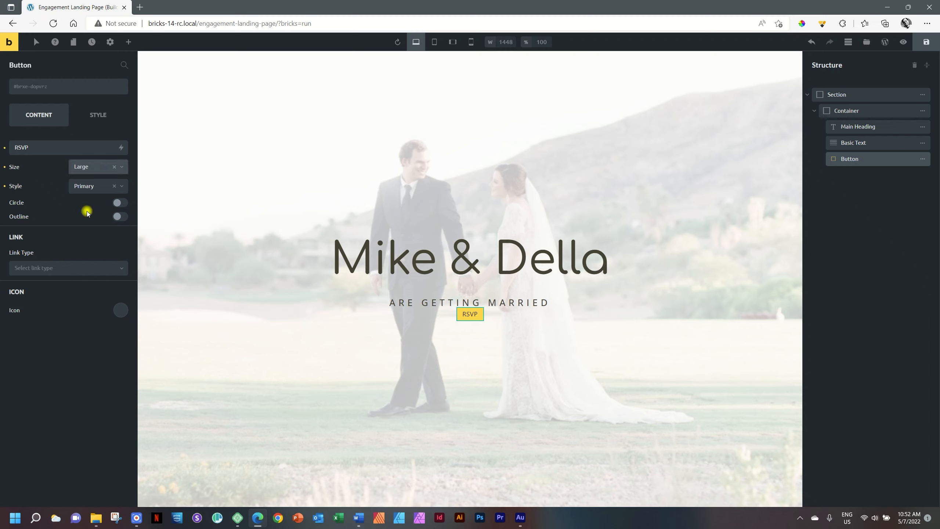
pyautogui.click(92, 168)
pyautogui.click(88, 225)
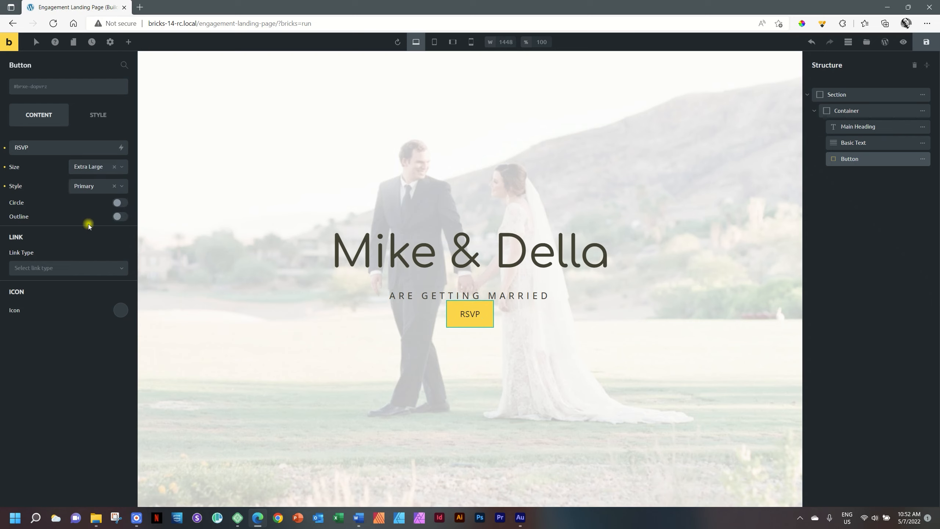
pyautogui.click(89, 170)
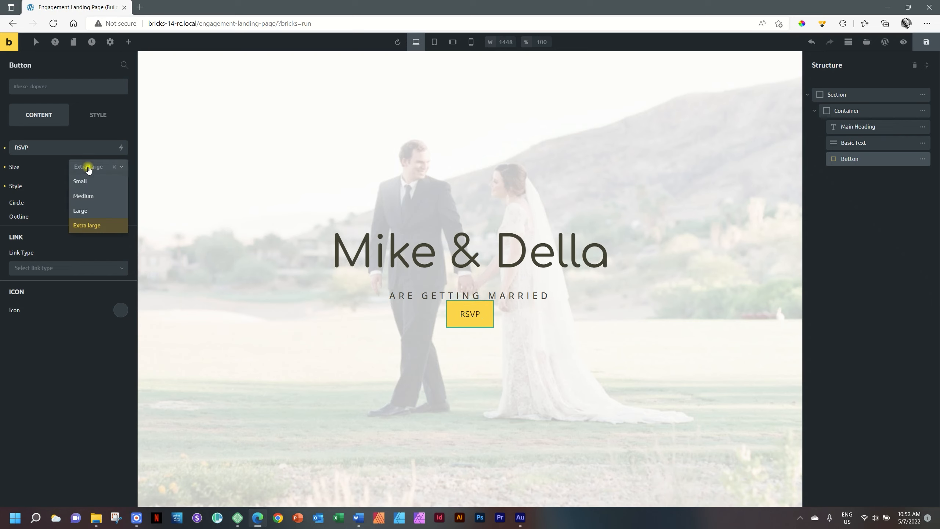
pyautogui.click(91, 196)
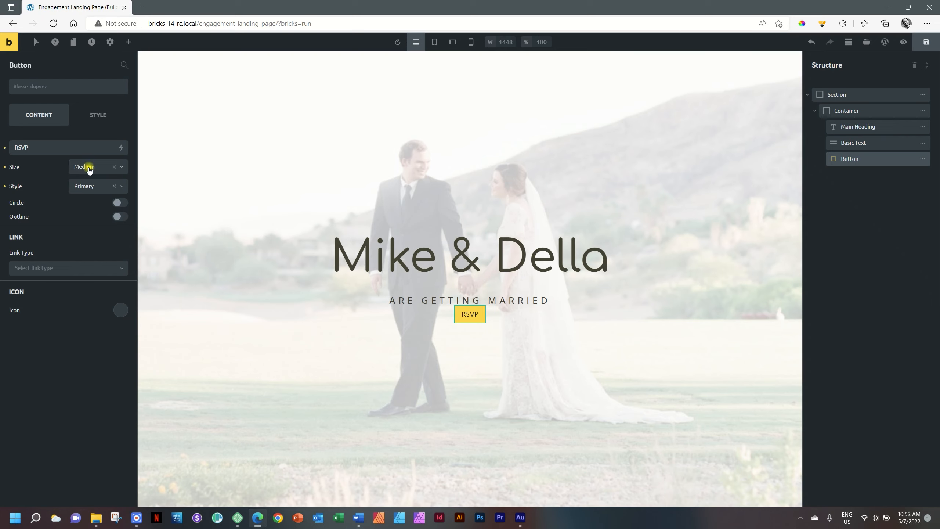
pyautogui.click(89, 168)
pyautogui.click(87, 210)
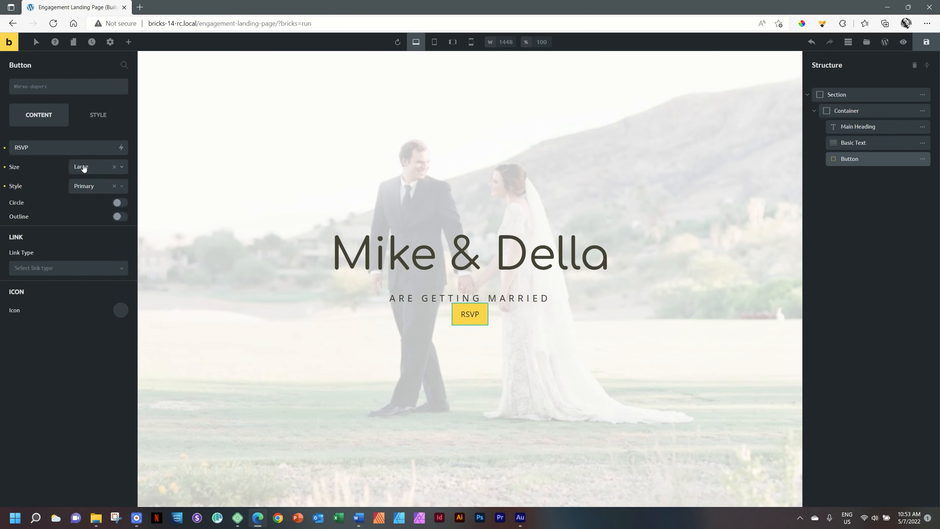
# - Keep the Primary button style with Circle and Outline left off
pyautogui.click(79, 187)
pyautogui.click(79, 188)
pyautogui.click(120, 203)
pyautogui.click(120, 203)
pyautogui.click(120, 216)
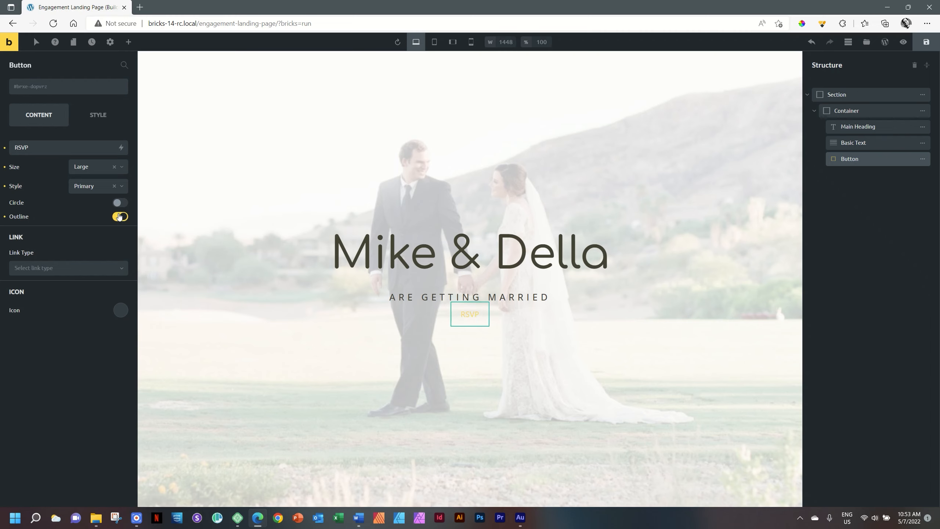
pyautogui.click(120, 216)
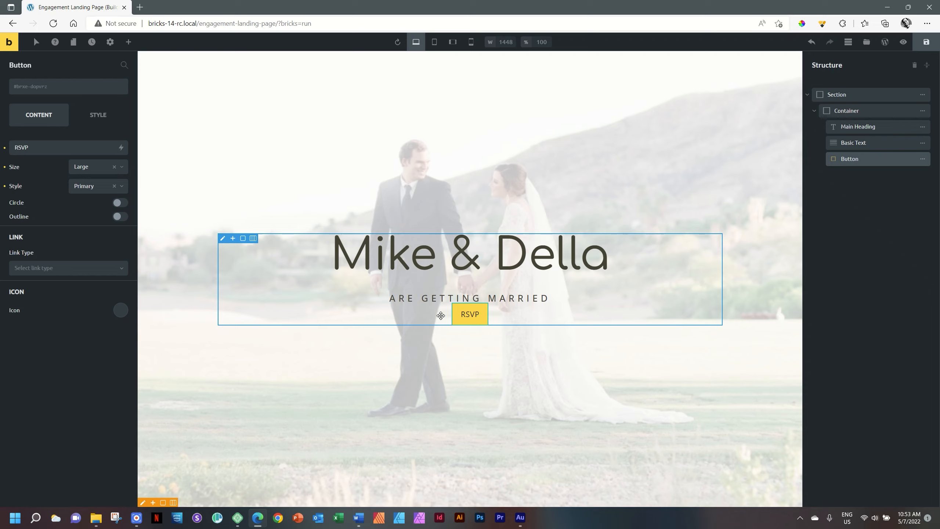
pyautogui.click(121, 311)
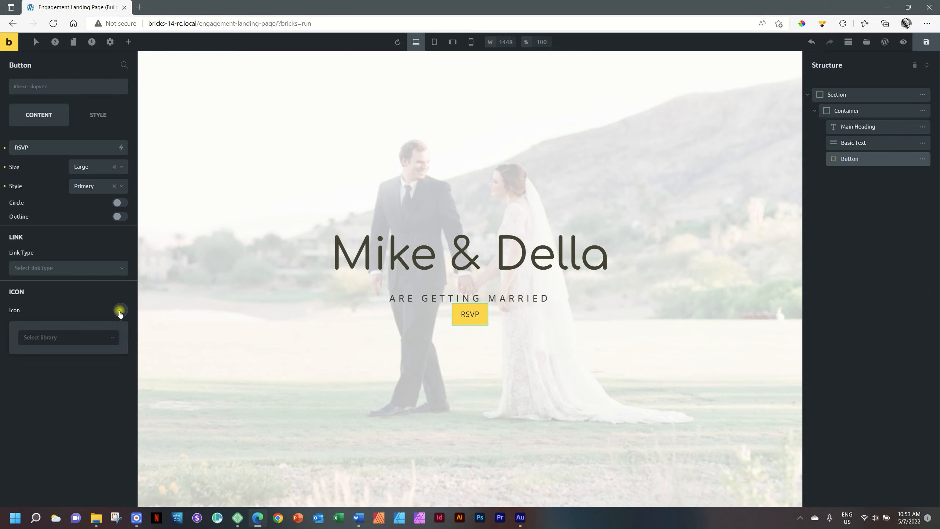
# - Add a right arrow icon from the Fontawesome - Solid library to the RSVP button
pyautogui.click(51, 343)
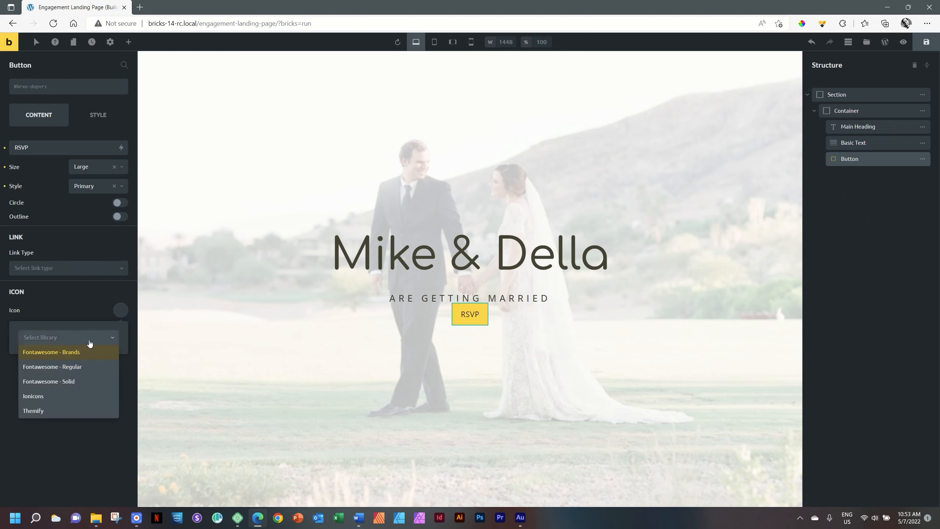
pyautogui.click(52, 386)
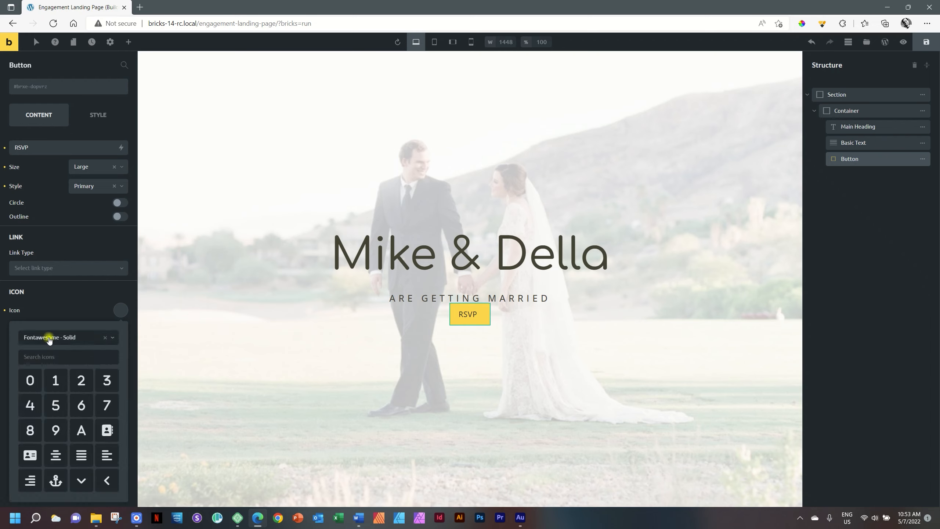
pyautogui.click(49, 340)
pyautogui.click(38, 383)
pyautogui.write('arrow')
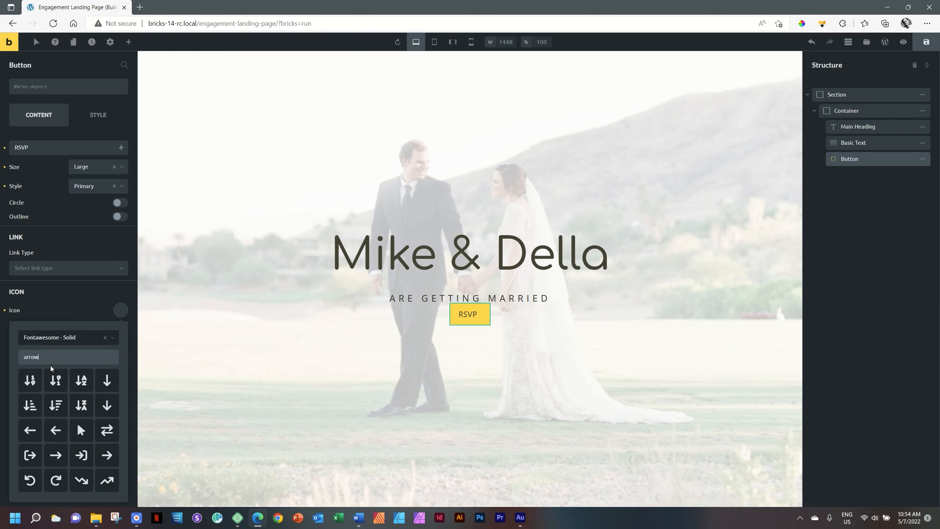
pyautogui.click(56, 457)
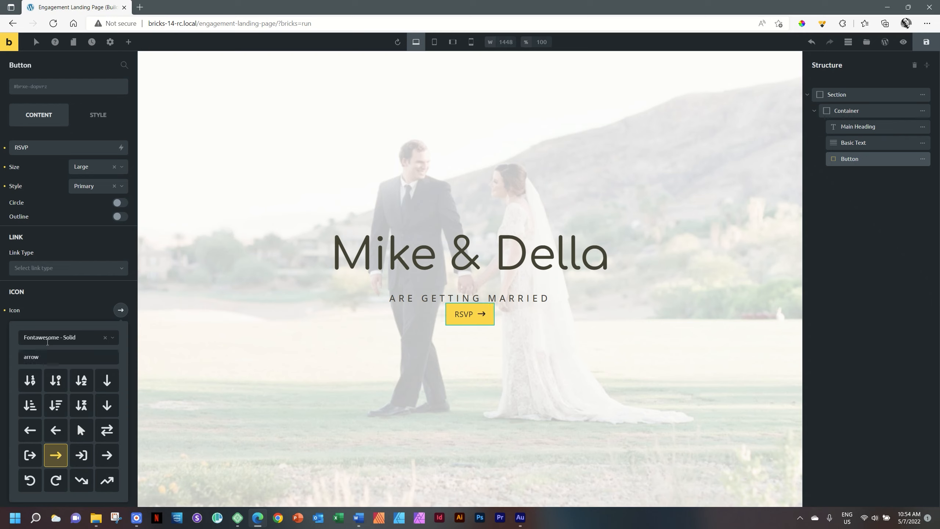
pyautogui.click(112, 338)
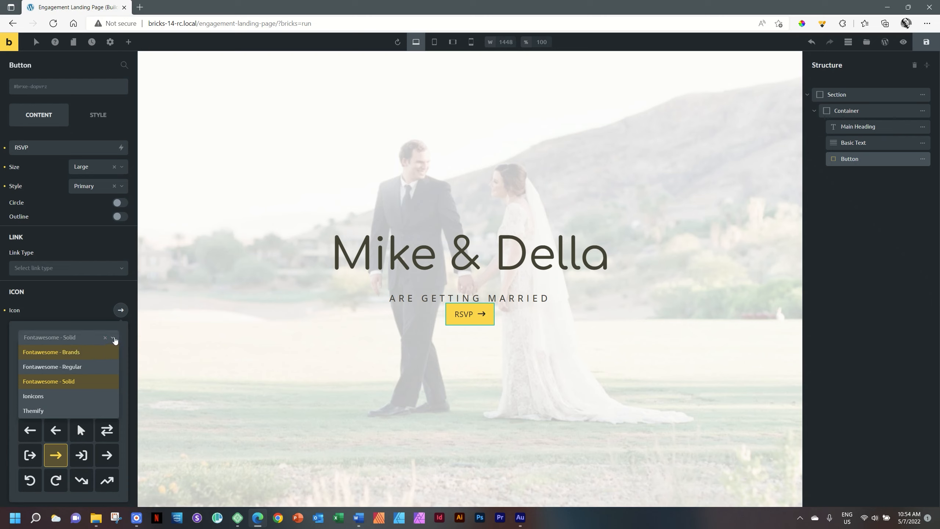
pyautogui.click(114, 338)
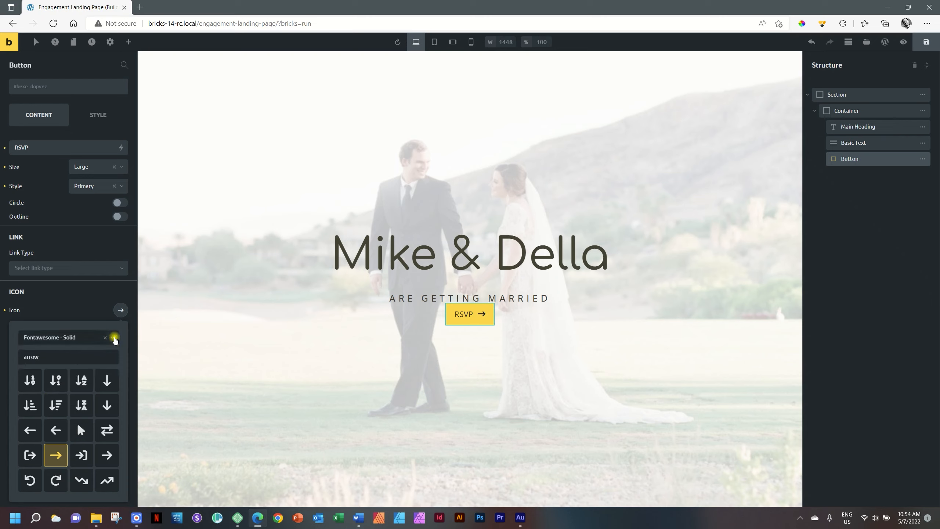
pyautogui.click(93, 315)
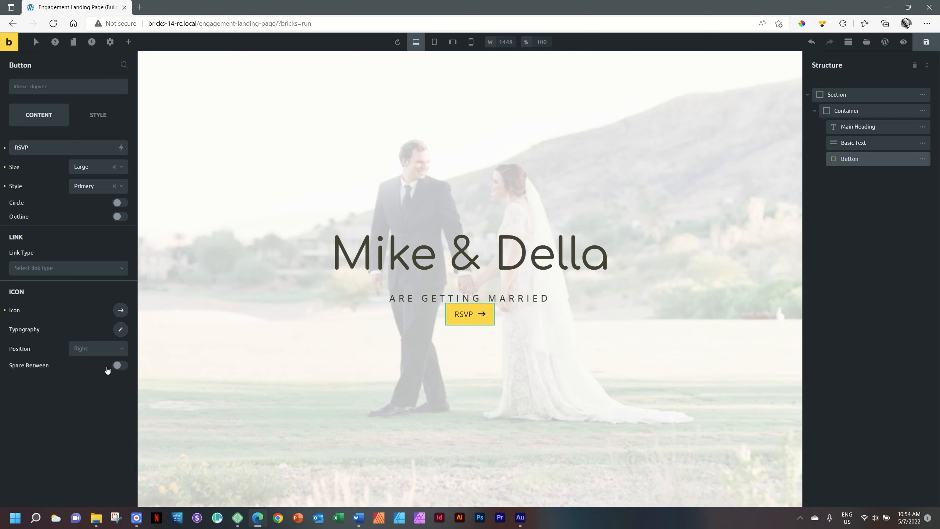
# - Set the arrow icon's position to Right, after the RSVP label
pyautogui.click(93, 350)
pyautogui.click(87, 363)
pyautogui.click(92, 349)
pyautogui.click(86, 378)
pyautogui.click(121, 329)
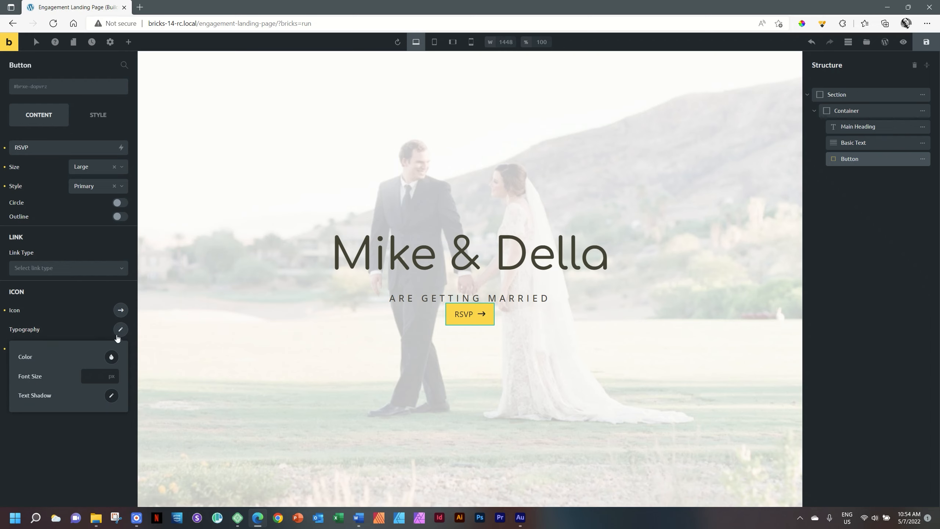
pyautogui.click(120, 329)
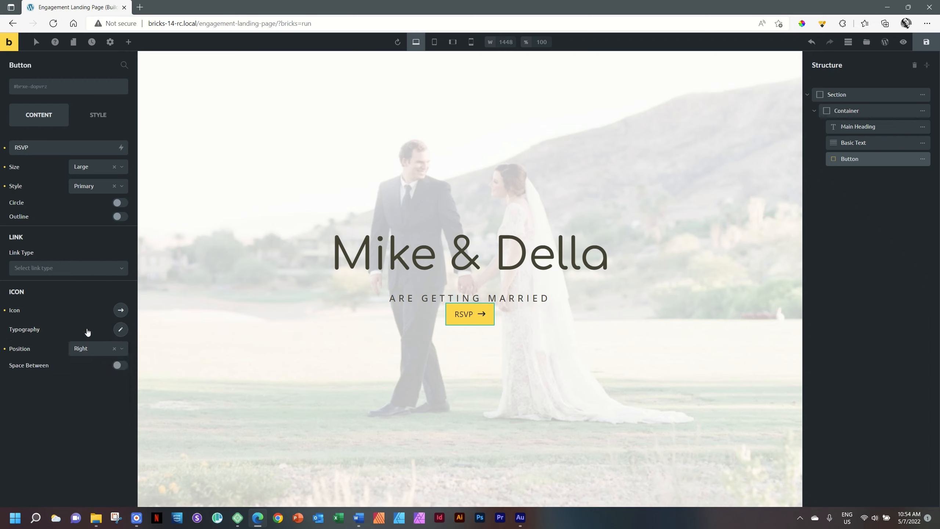
pyautogui.click(97, 115)
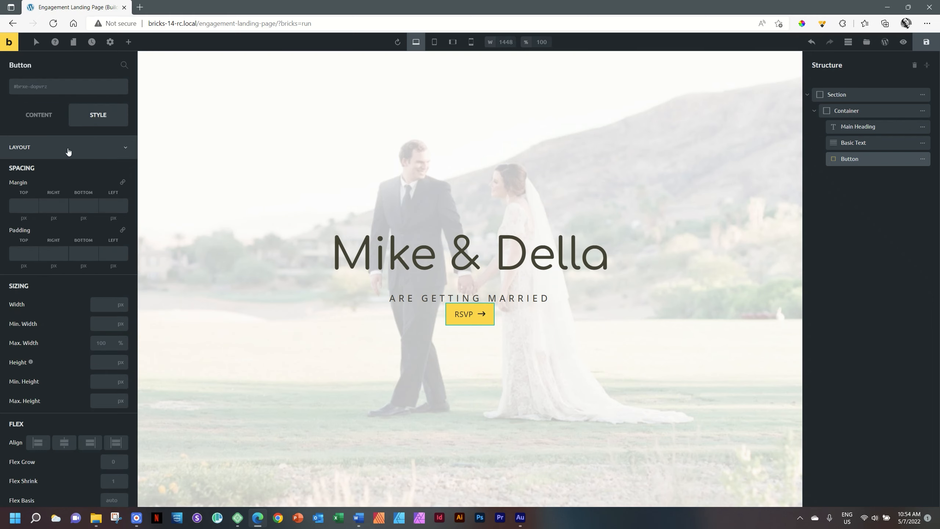
pyautogui.click(102, 149)
# - Open the button's background colour picker and copy Rose Bronze D1AF83 from the styling sheet
pyautogui.click(47, 195)
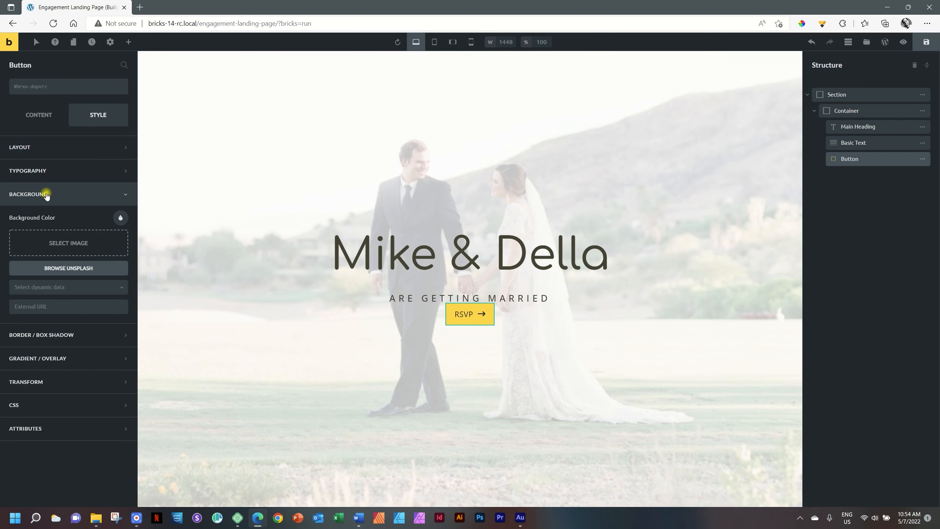
pyautogui.click(121, 218)
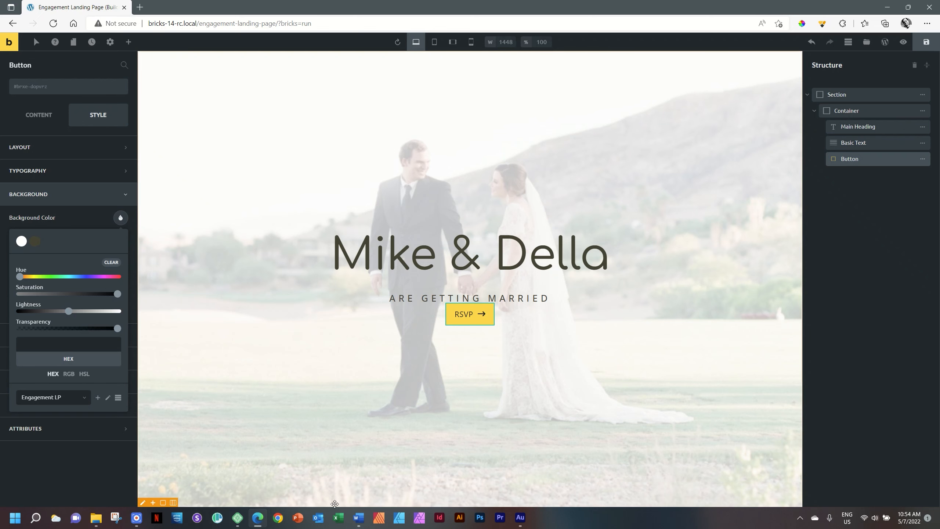
pyautogui.click(358, 518)
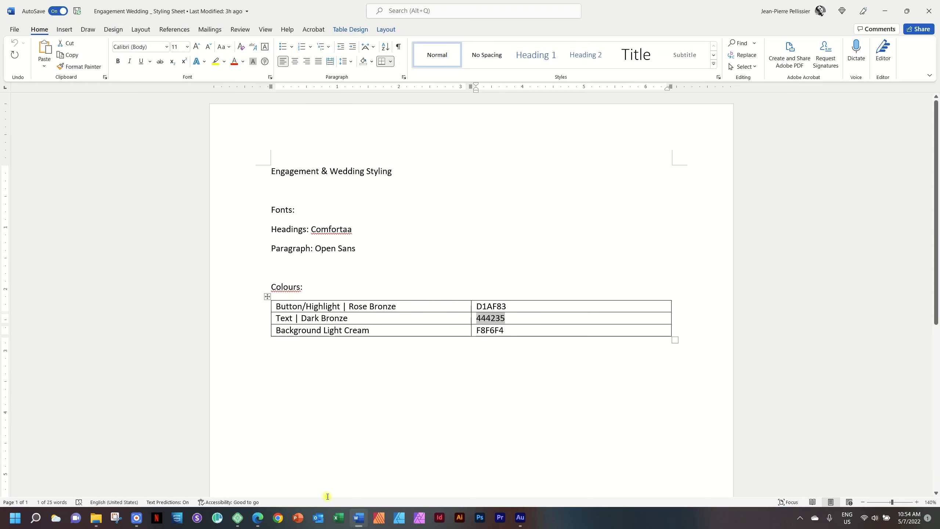
pyautogui.click(427, 306)
pyautogui.press('Tab')
pyautogui.hotkey('ctrl', 'c')
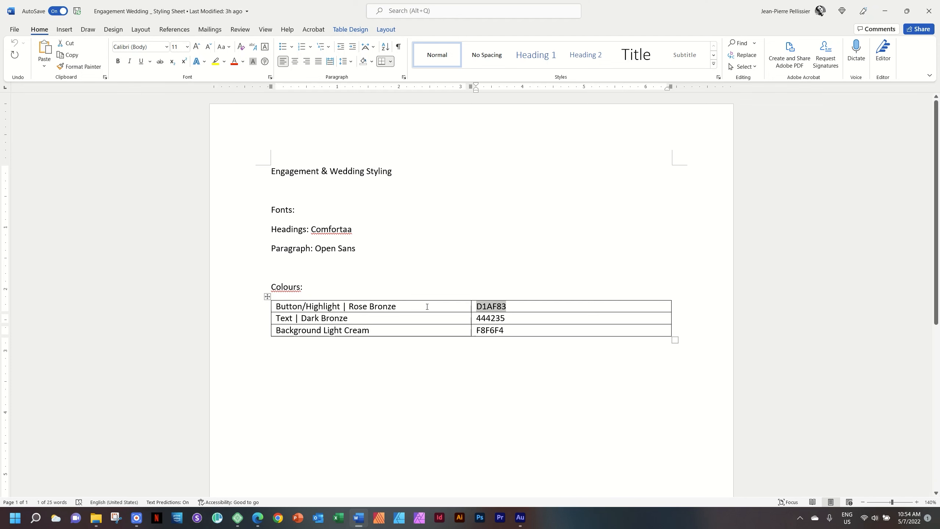
pyautogui.click(257, 517)
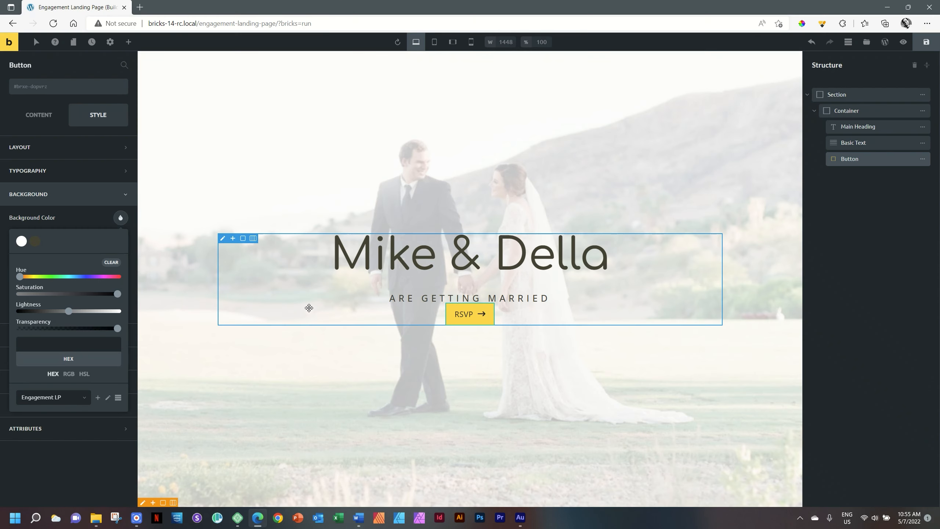
# - Paste D1AF83 as the button background and save it to the colour palette
pyautogui.click(63, 346)
pyautogui.hotkey('ctrl', 'v')
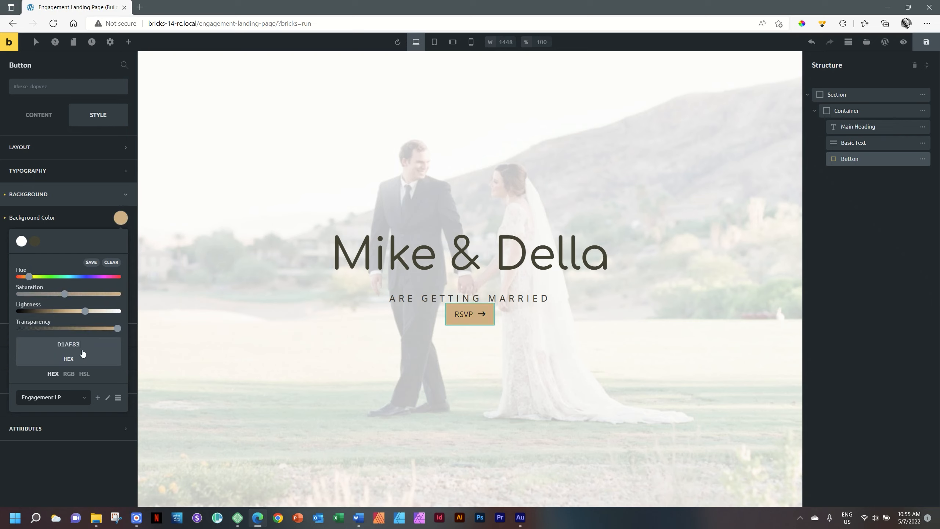
pyautogui.click(92, 262)
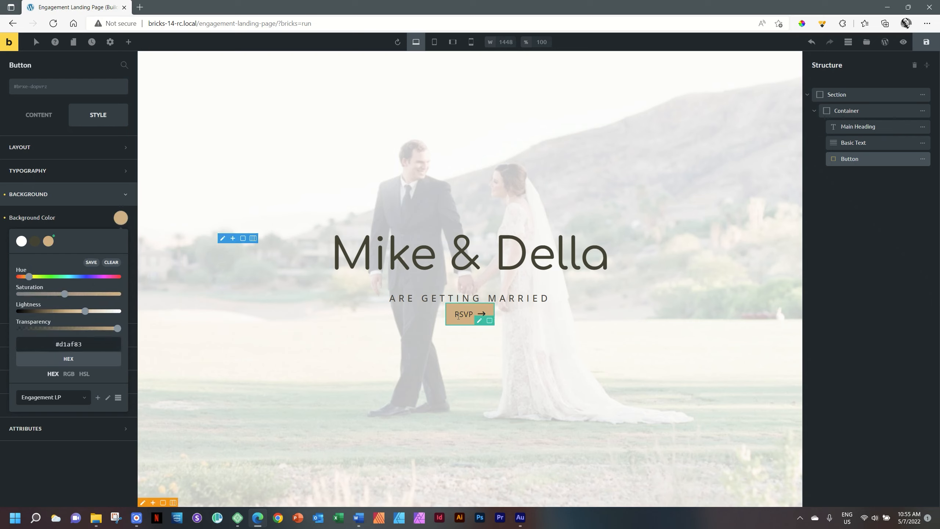
pyautogui.click(118, 224)
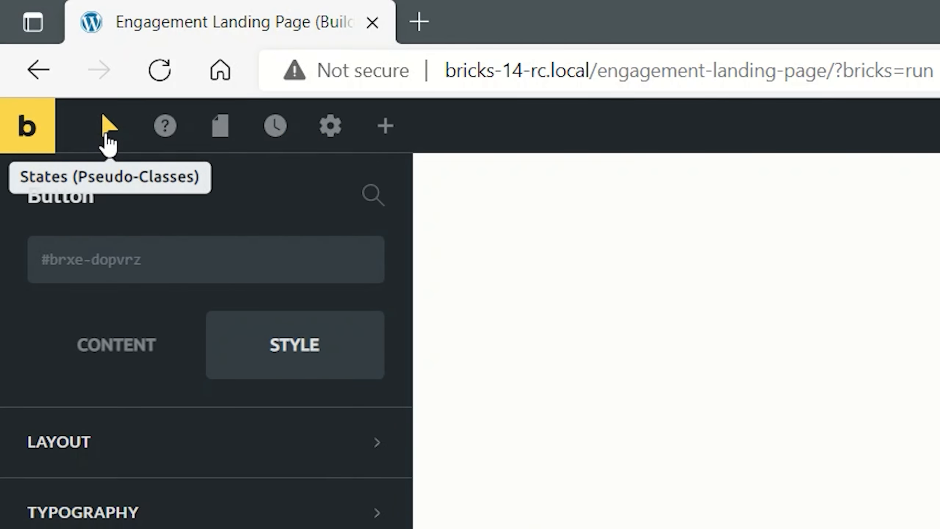
# - Give the RSVP button's :hover state a dark #444235 background
pyautogui.click(109, 137)
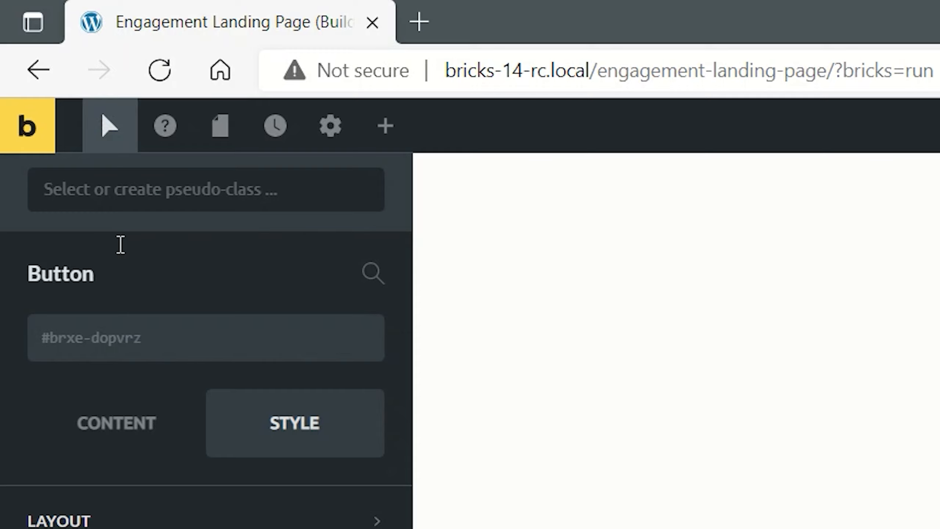
pyautogui.click(338, 191)
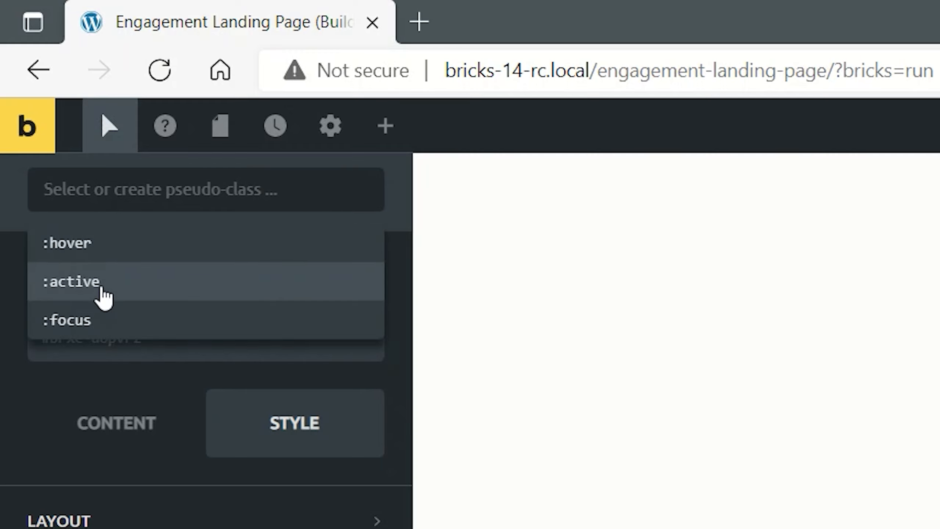
pyautogui.click(94, 248)
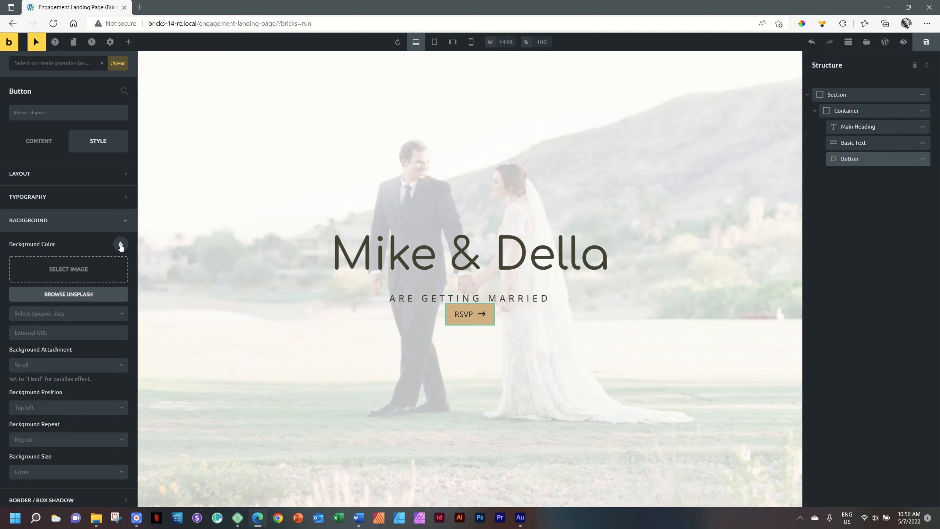
pyautogui.click(121, 245)
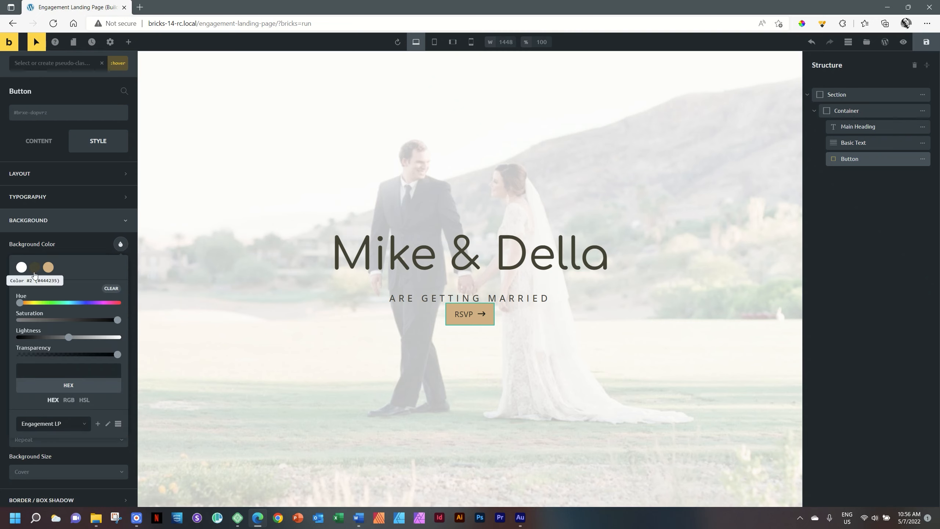
pyautogui.click(35, 273)
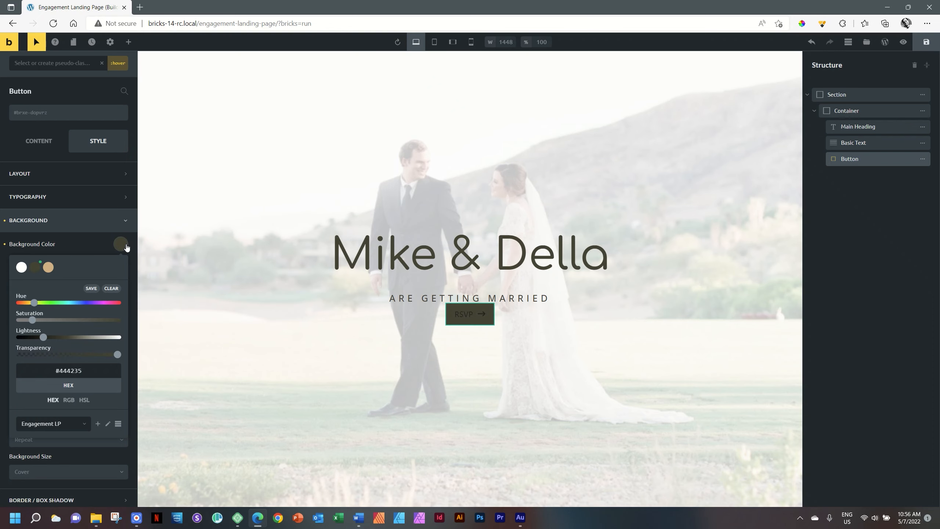
pyautogui.click(122, 246)
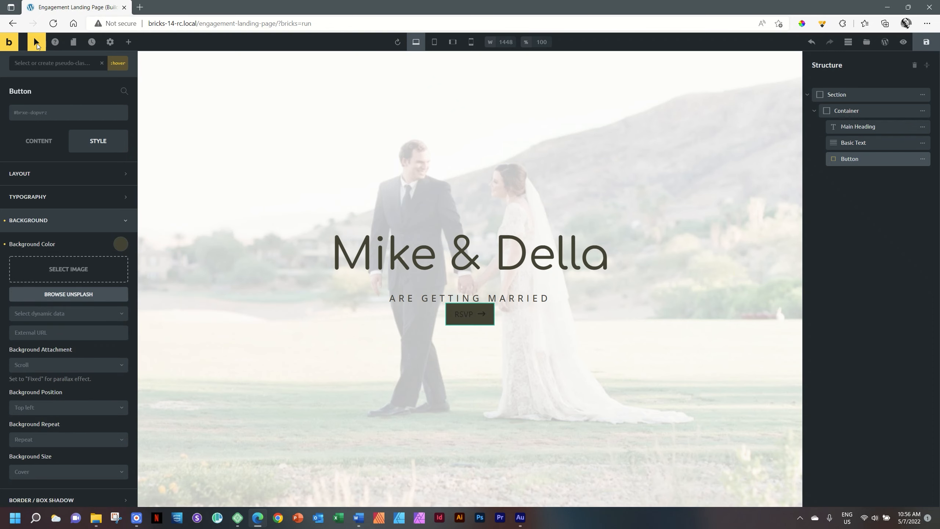
pyautogui.click(36, 43)
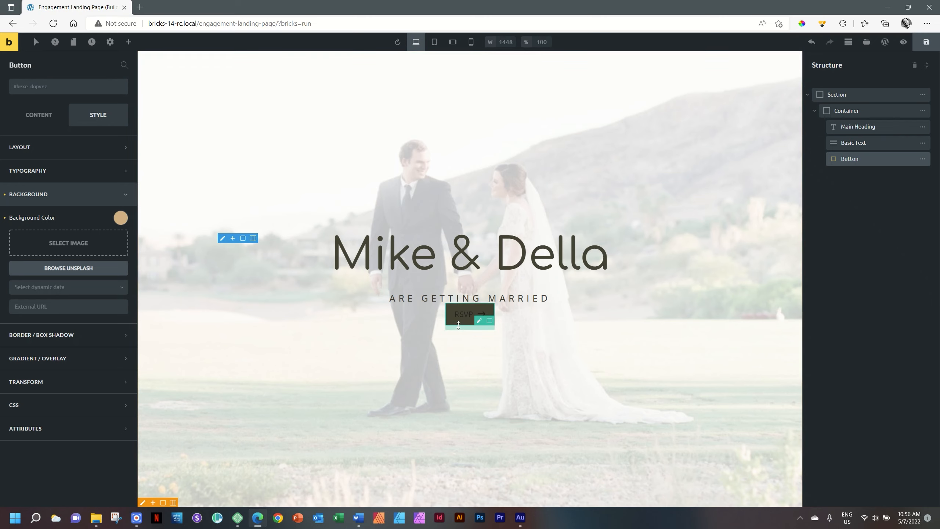
pyautogui.click(34, 171)
pyautogui.click(121, 195)
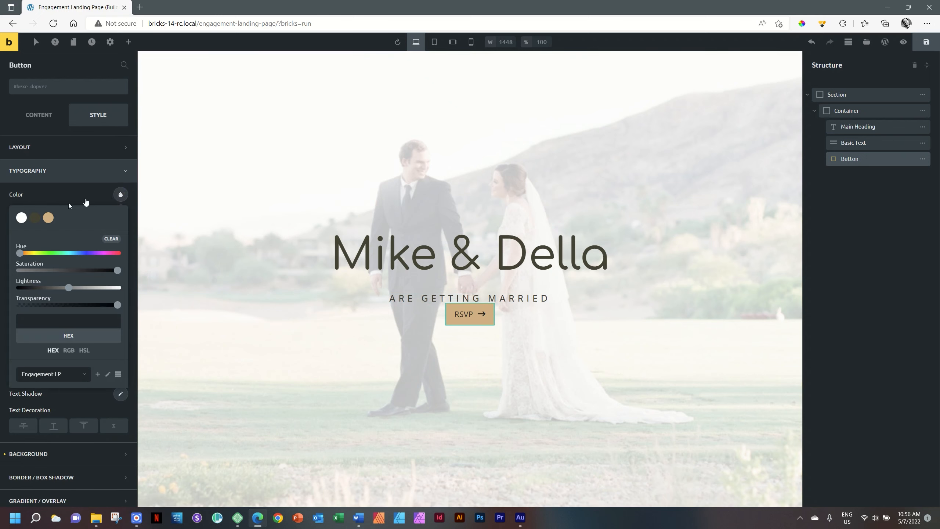
# - Make the button text white at 18 px
pyautogui.click(20, 218)
pyautogui.click(54, 193)
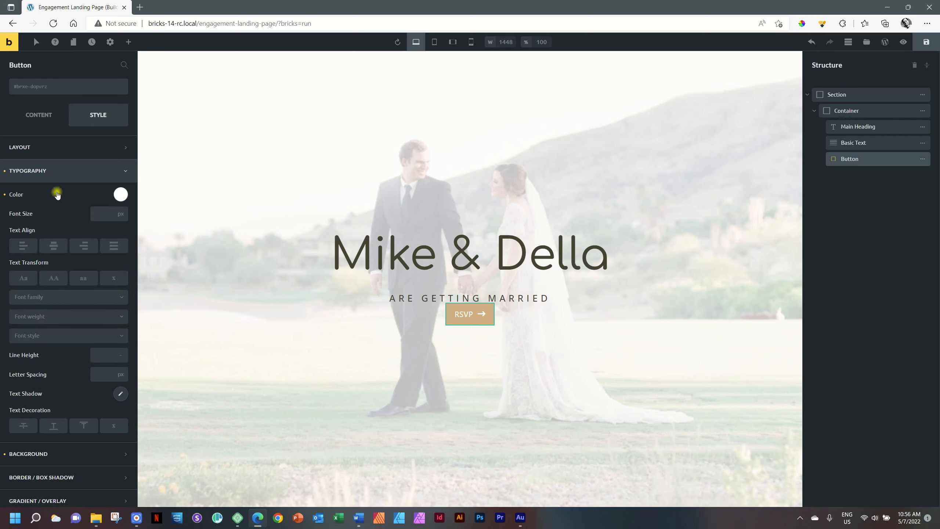
pyautogui.click(100, 214)
pyautogui.write('18')
# - Set the button font to Comfortaa, weight 500, with 3 px letter spacing
pyautogui.click(52, 299)
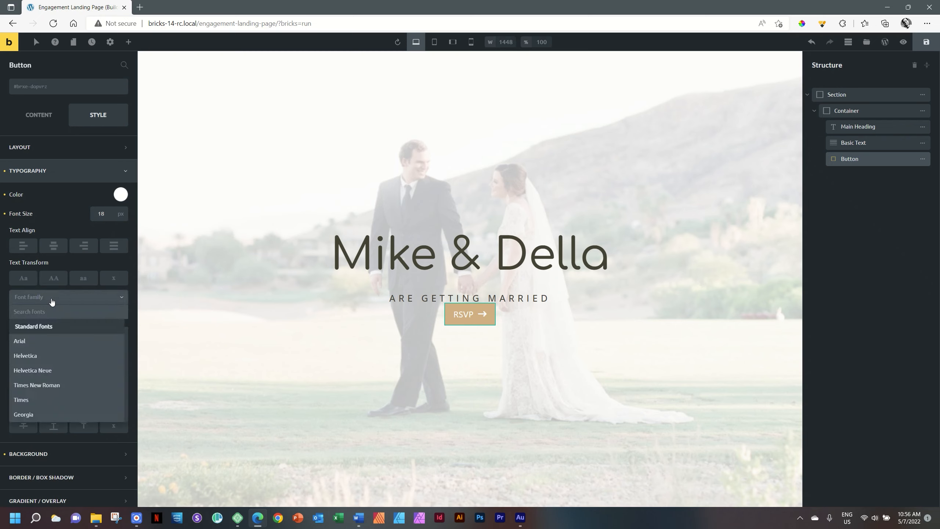
pyautogui.write('open s')
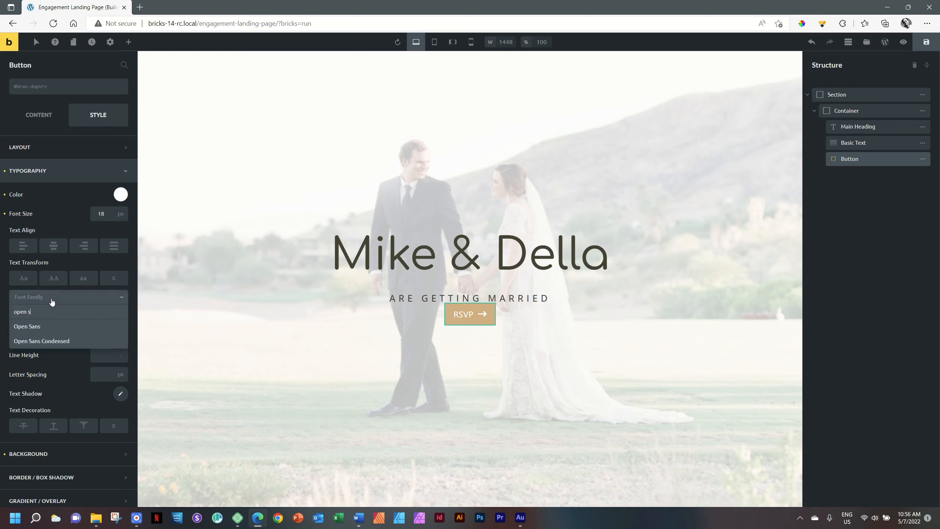
pyautogui.press('BackSpace')
pyautogui.press('BackSpace')
pyautogui.press('BackSpace')
pyautogui.press('BackSpace')
pyautogui.press('BackSpace')
pyautogui.press('BackSpace')
pyautogui.write('c0')
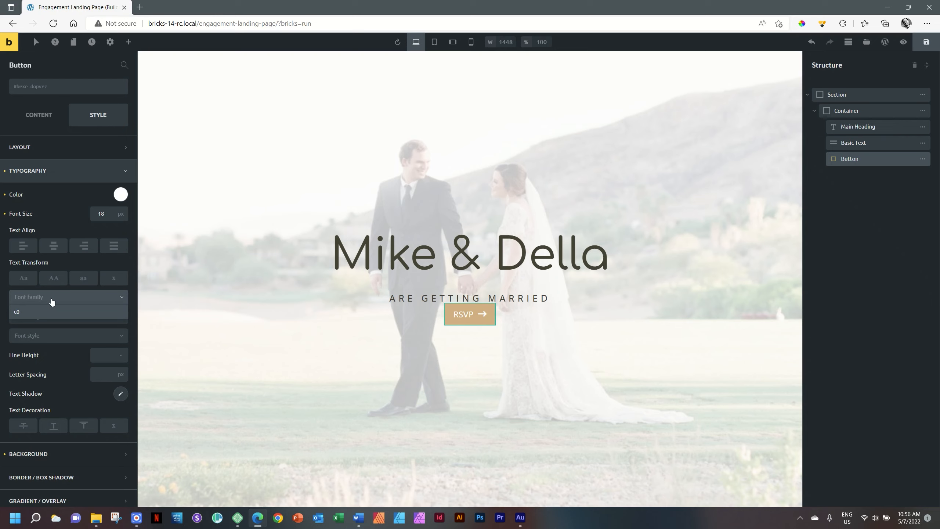
pyautogui.press('BackSpace')
pyautogui.write('omforta')
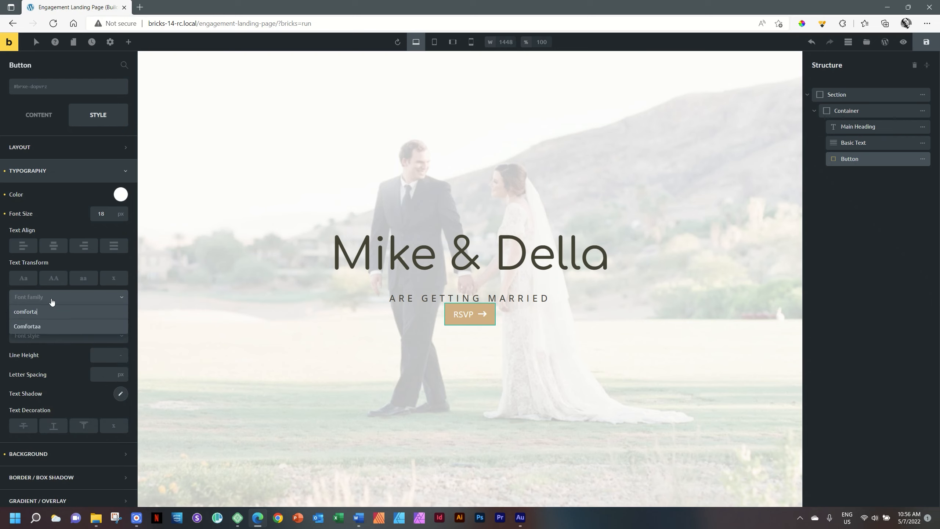
pyautogui.write('a')
pyautogui.click(34, 326)
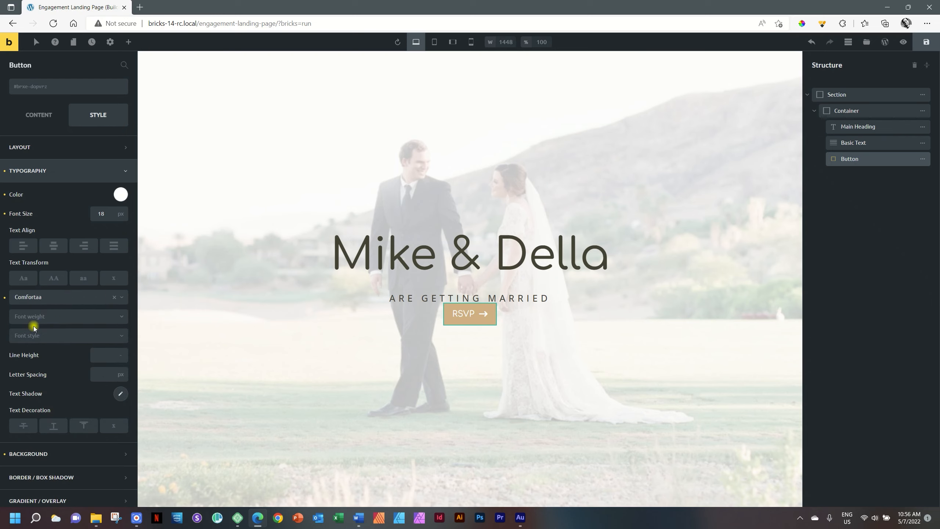
pyautogui.click(41, 318)
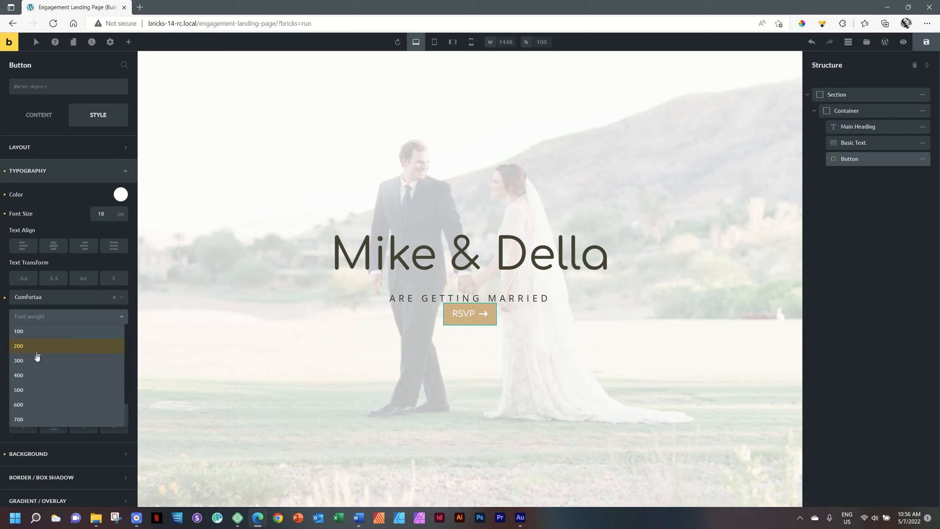
pyautogui.click(28, 389)
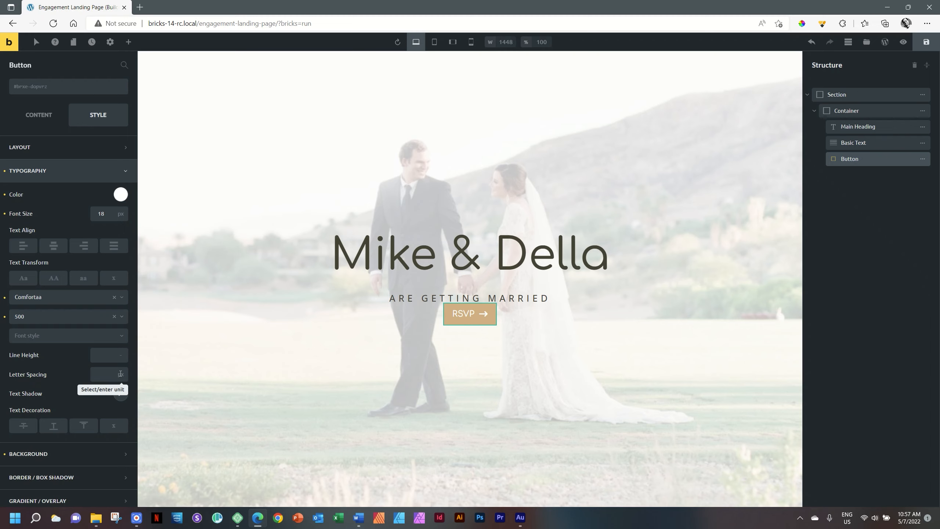
pyautogui.moveTo(121, 376)
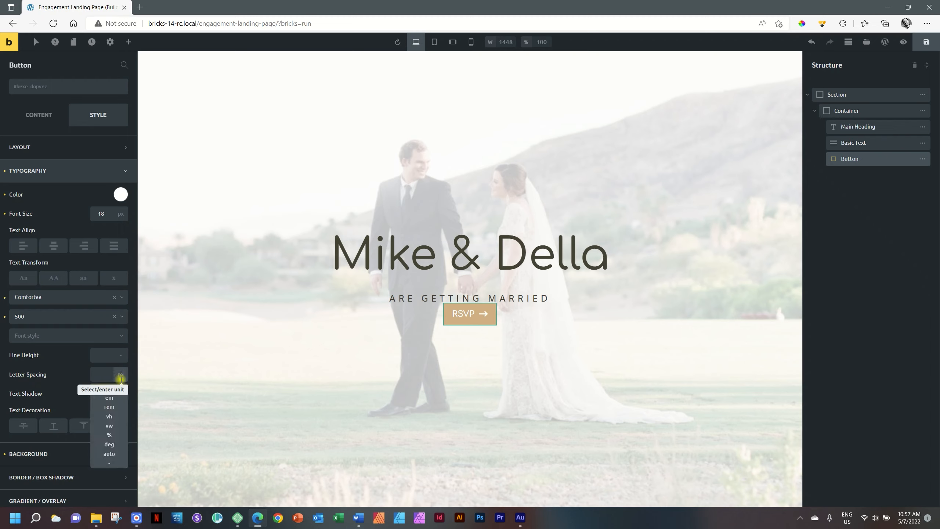
pyautogui.click(96, 373)
pyautogui.write('3')
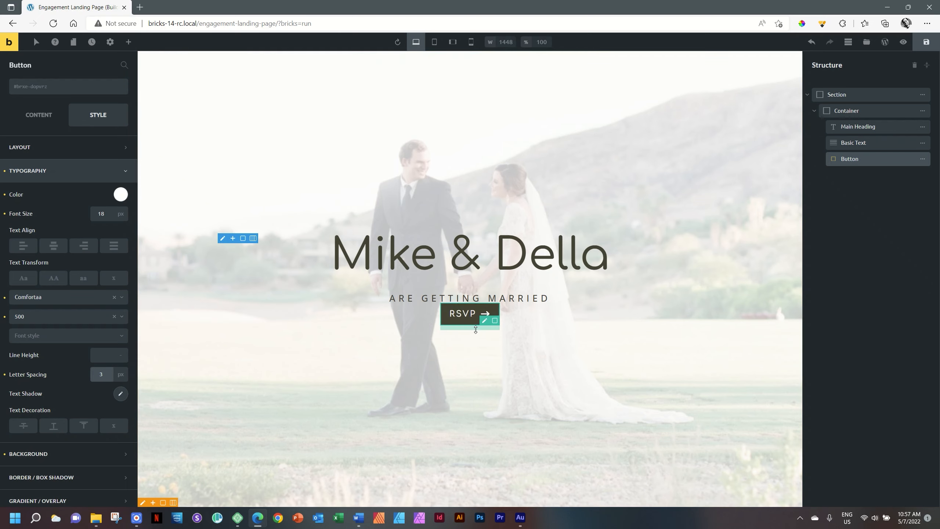
# - Drag the RSVP button's top margin down to about 95 px
pyautogui.click(651, 327)
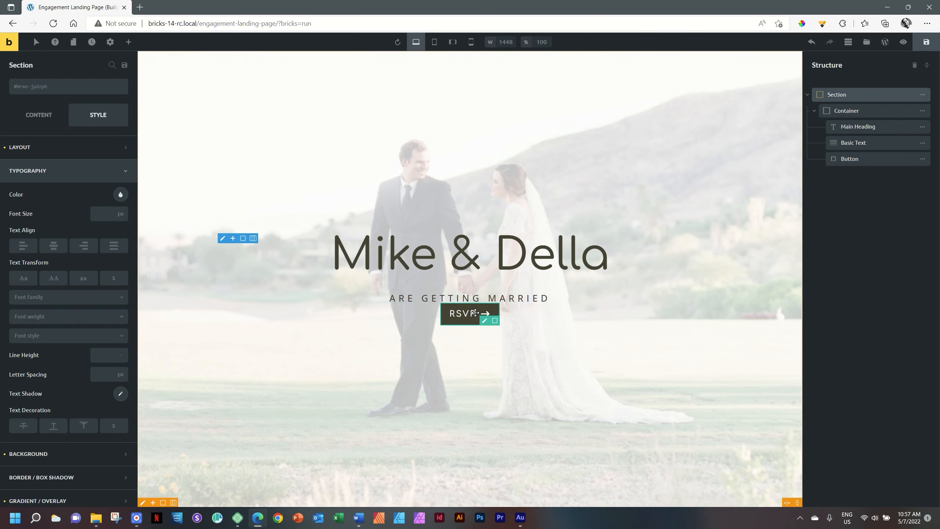
pyautogui.click(466, 313)
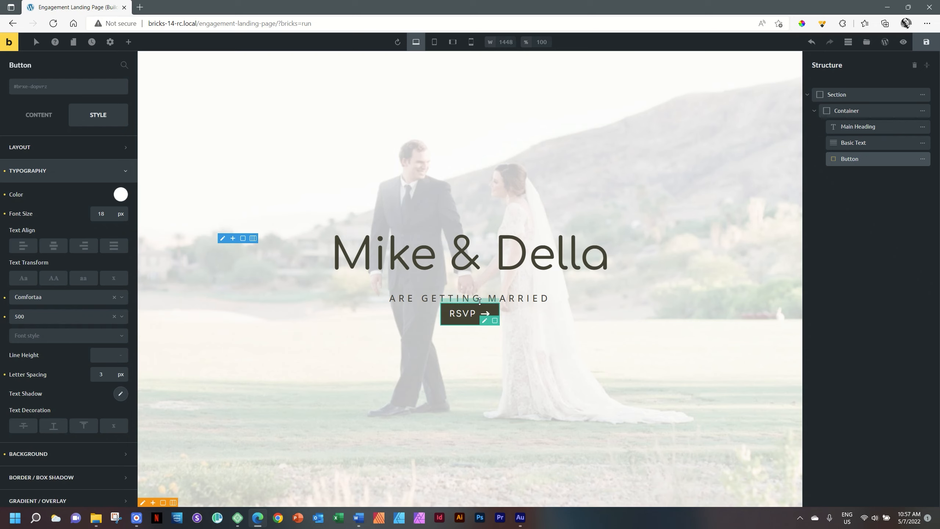
pyautogui.moveTo(480, 301); pyautogui.dragTo(481, 338)
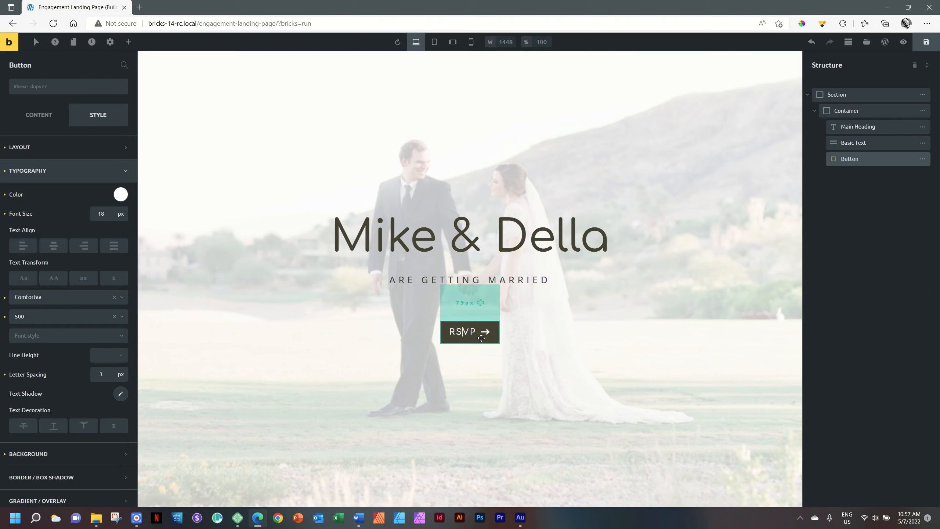
pyautogui.moveTo(481, 338); pyautogui.dragTo(483, 339)
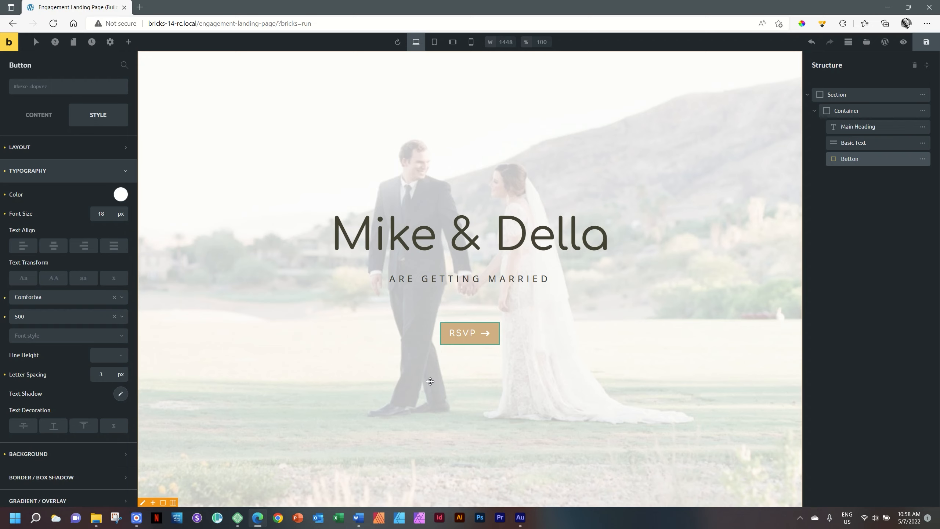
pyautogui.click(465, 333)
# - Set the RSVP button's line height to 1 em
pyautogui.click(121, 355)
pyautogui.click(110, 385)
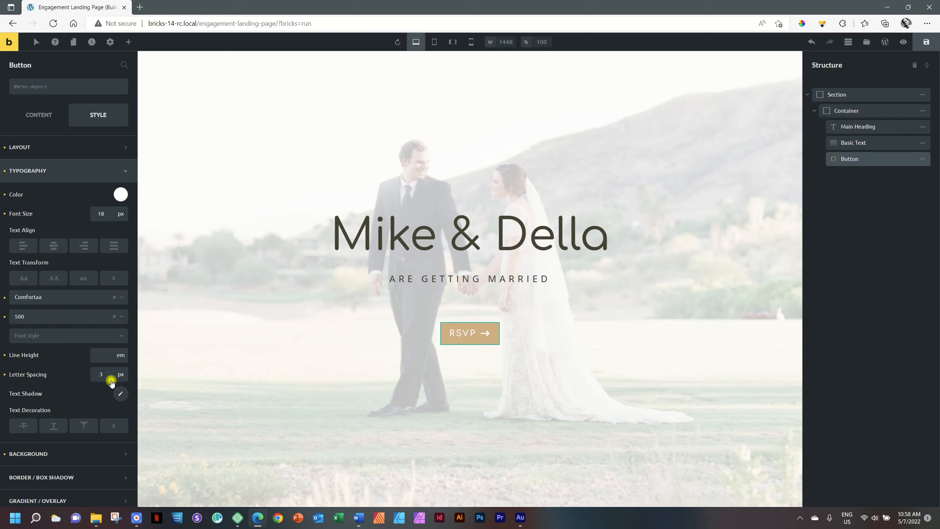
pyautogui.click(103, 356)
pyautogui.write('1')
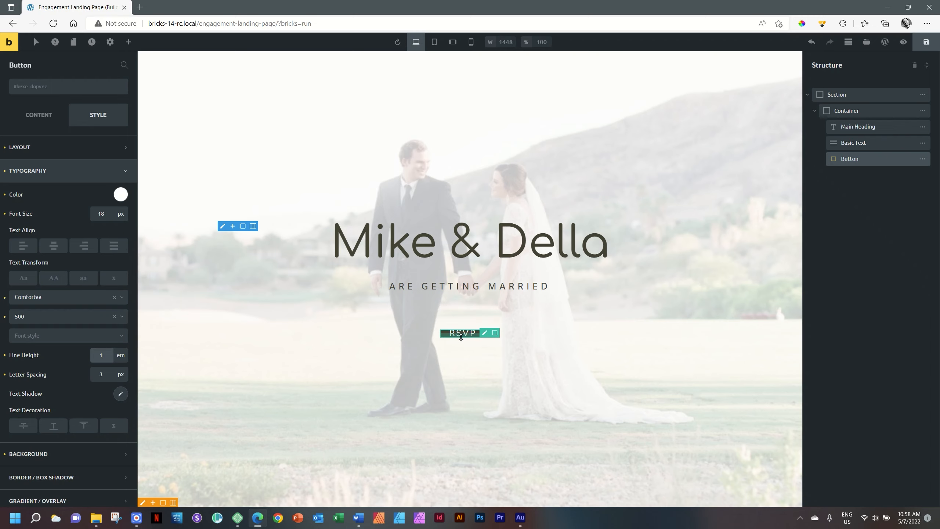
pyautogui.click(74, 153)
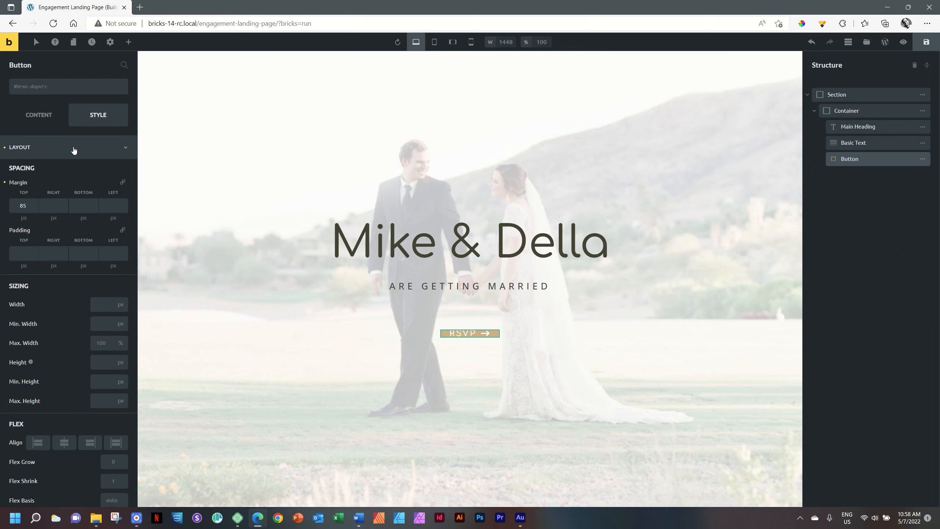
# - Pad the RSVP button 20 px top and bottom, 35 px right and 40 px left
pyautogui.click(18, 251)
pyautogui.write('20')
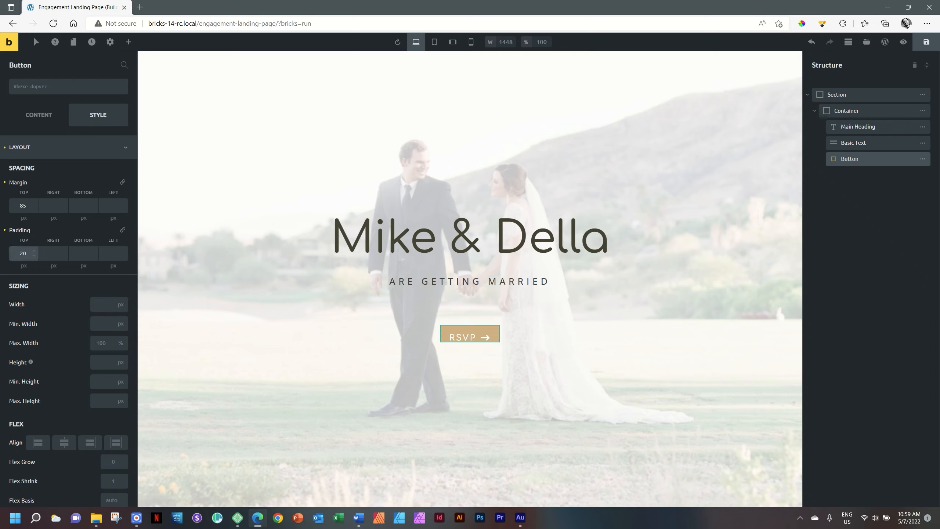
pyautogui.click(50, 254)
pyautogui.write('35')
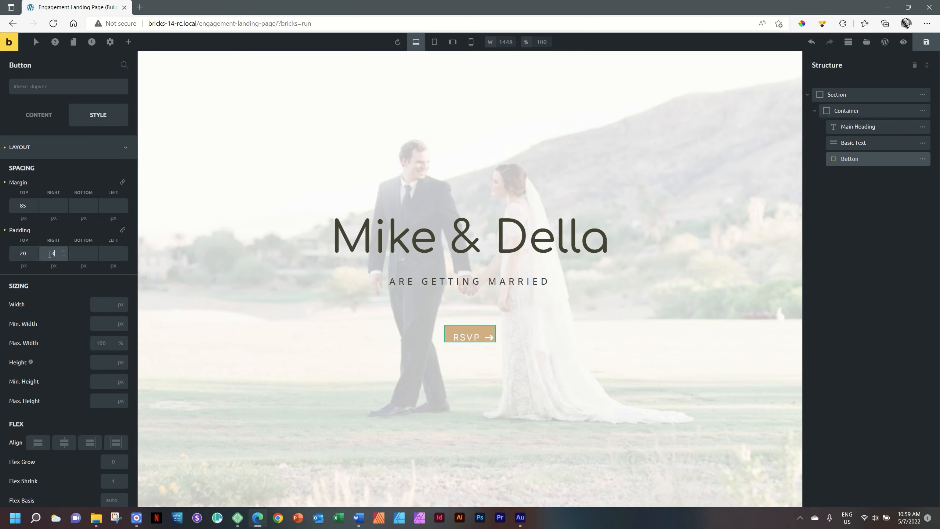
pyautogui.click(87, 255)
pyautogui.write('20')
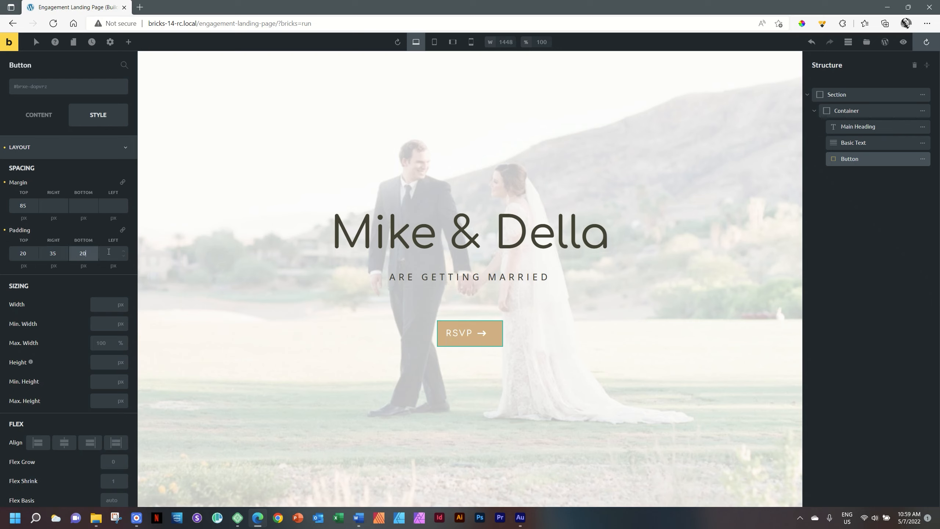
pyautogui.click(109, 252)
pyautogui.write('35')
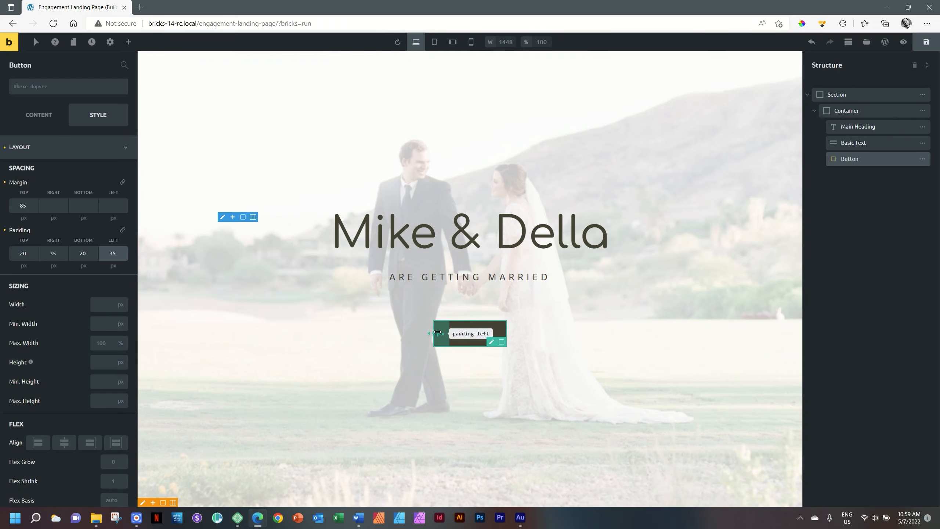
pyautogui.click(125, 252)
pyautogui.click(124, 252)
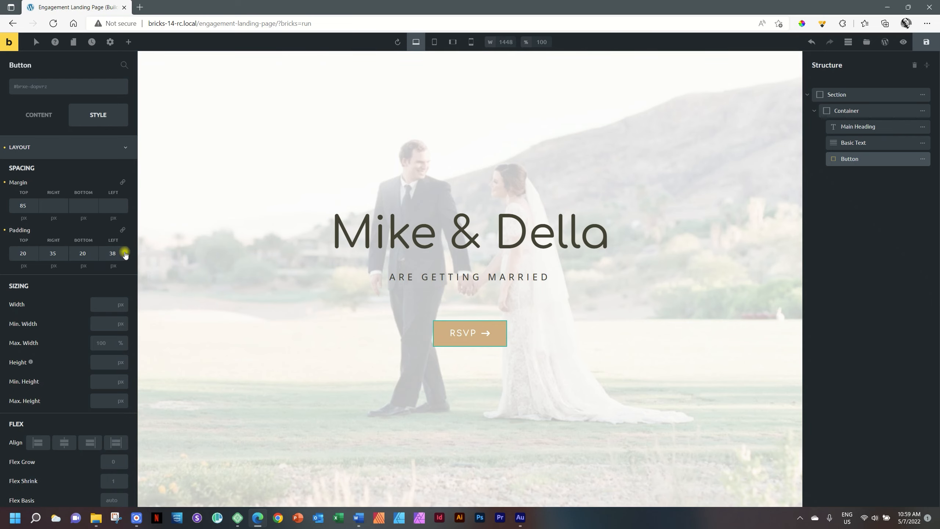
pyautogui.click(124, 252)
pyautogui.click(124, 251)
pyautogui.click(487, 393)
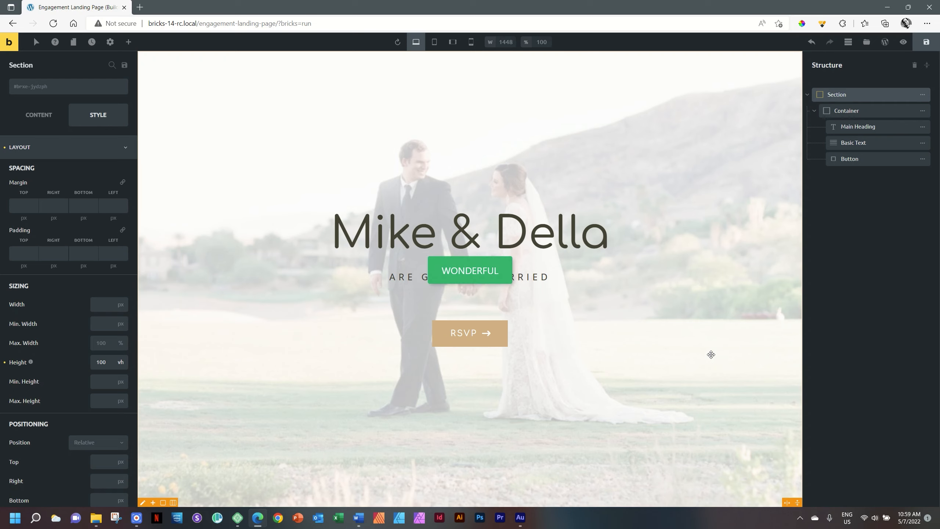
# - Preview the hero without the builder panels, then copy the landing page's URL from the address bar
pyautogui.hotkey('ctrl', 'shift', 'p')
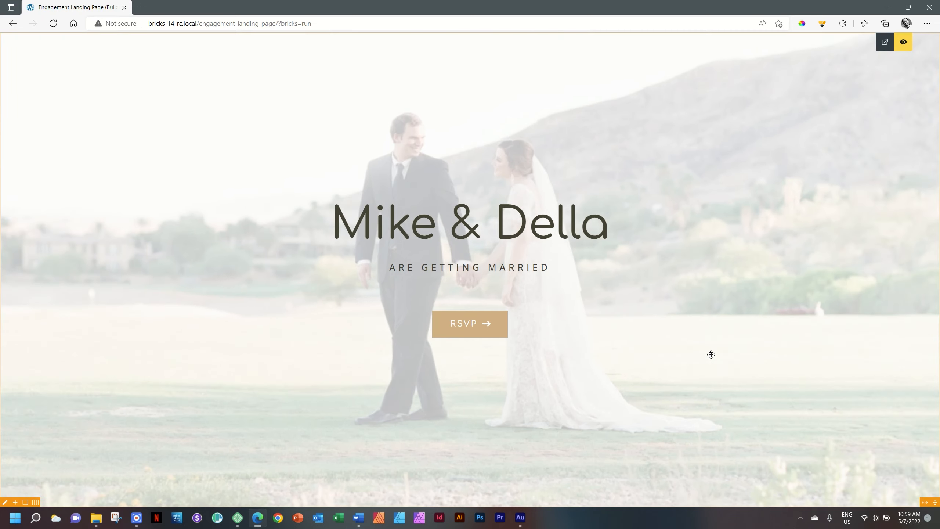
pyautogui.click(903, 50)
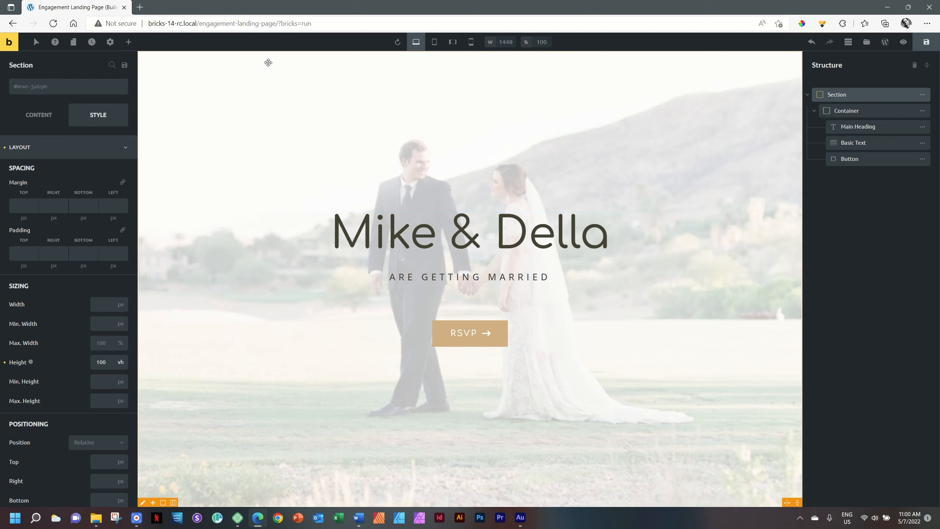
pyautogui.click(219, 24)
pyautogui.rightClick(219, 27)
pyautogui.click(233, 104)
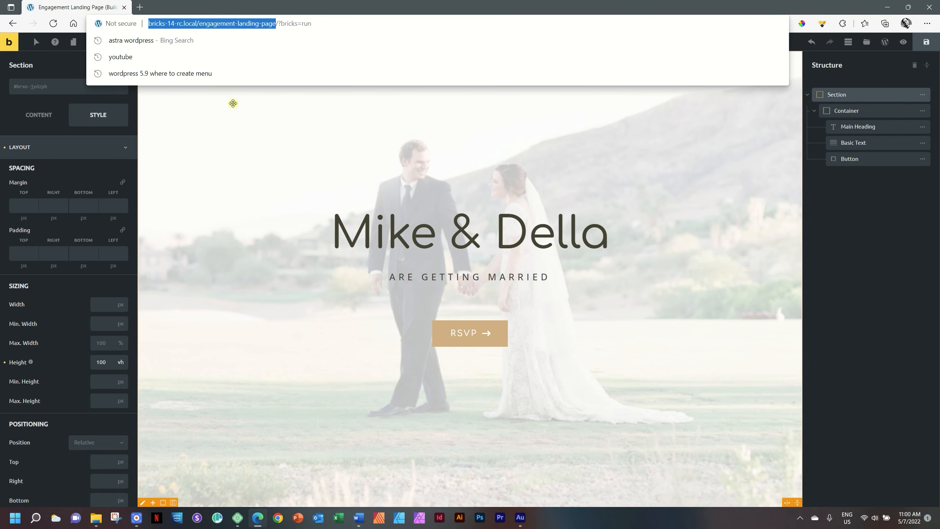
pyautogui.click(197, 520)
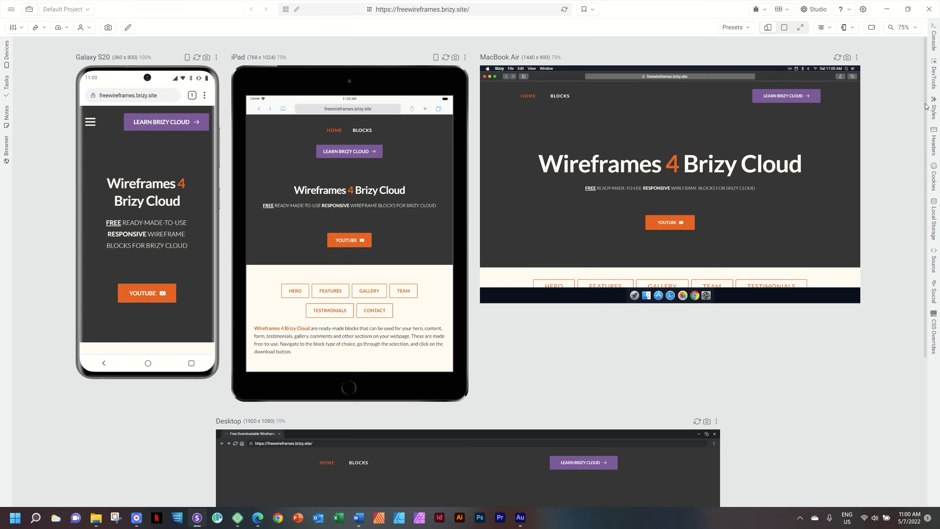
# - Paste the engagement landing page URL into Sizzy's address bar and load it on every device
pyautogui.scroll(-5, 926, 107)
pyautogui.scroll(5, 902, 89)
pyautogui.click(494, 11)
pyautogui.hotkey('ctrl', 'v')
pyautogui.press('Return')
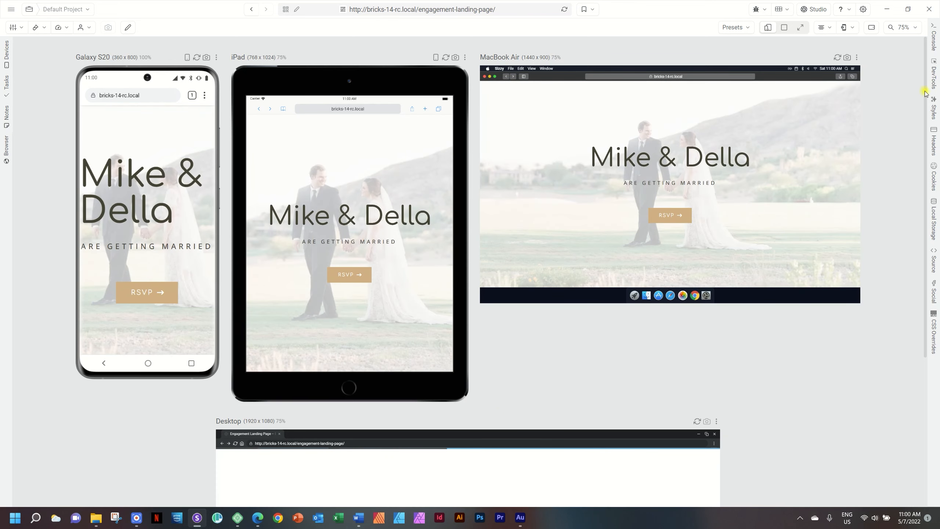
pyautogui.moveTo(925, 83); pyautogui.dragTo(909, 299)
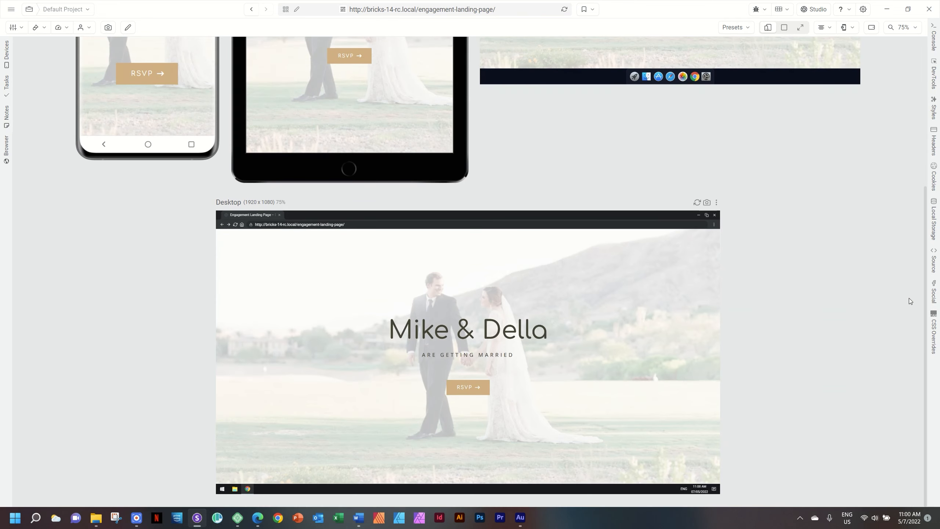
# - Focus the Desktop preview, then exit focus to restore the side-by-side device previews
pyautogui.click(716, 203)
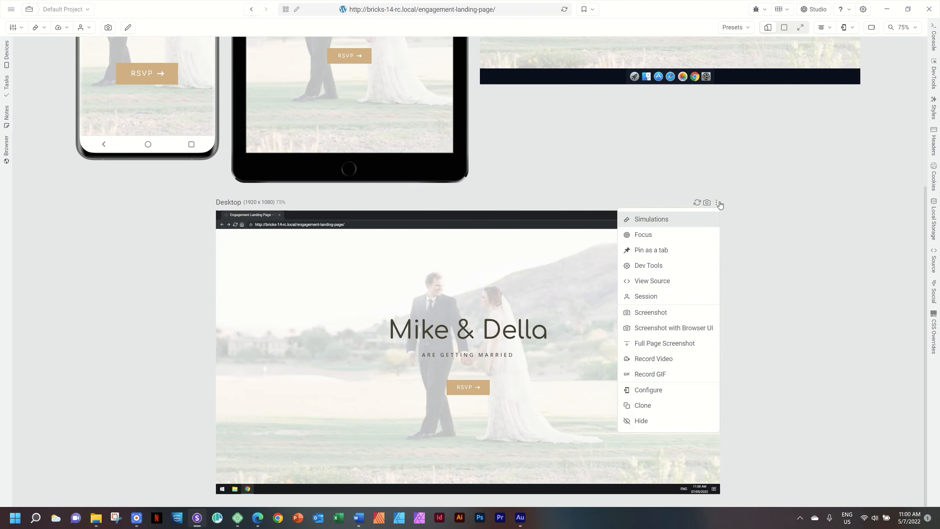
pyautogui.click(676, 236)
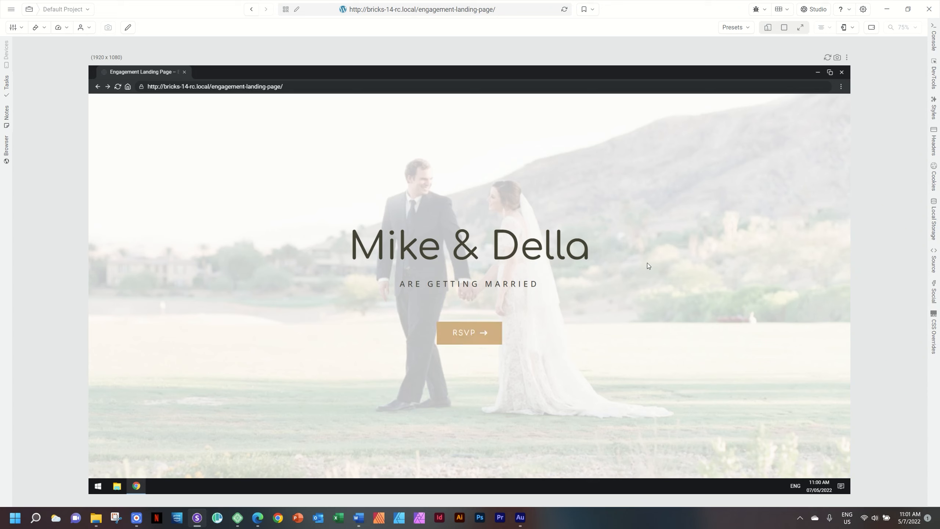
pyautogui.click(847, 57)
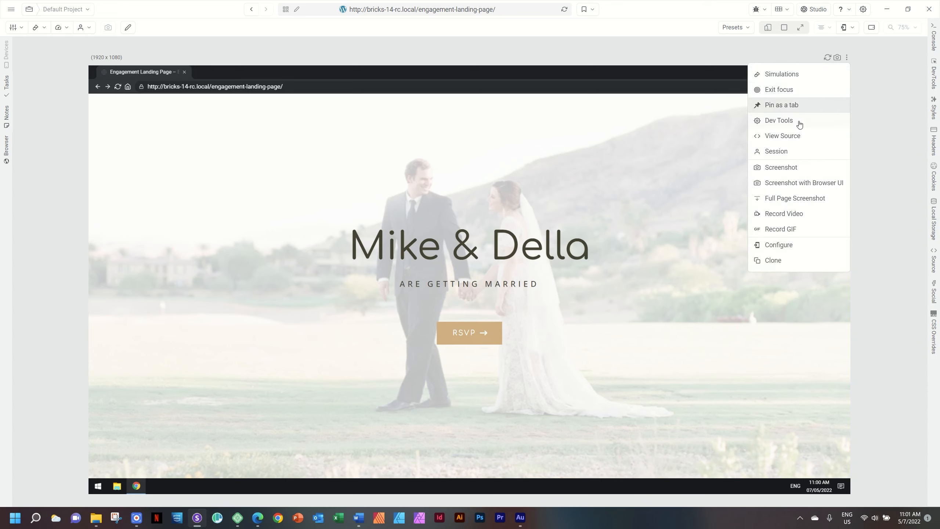
pyautogui.click(795, 91)
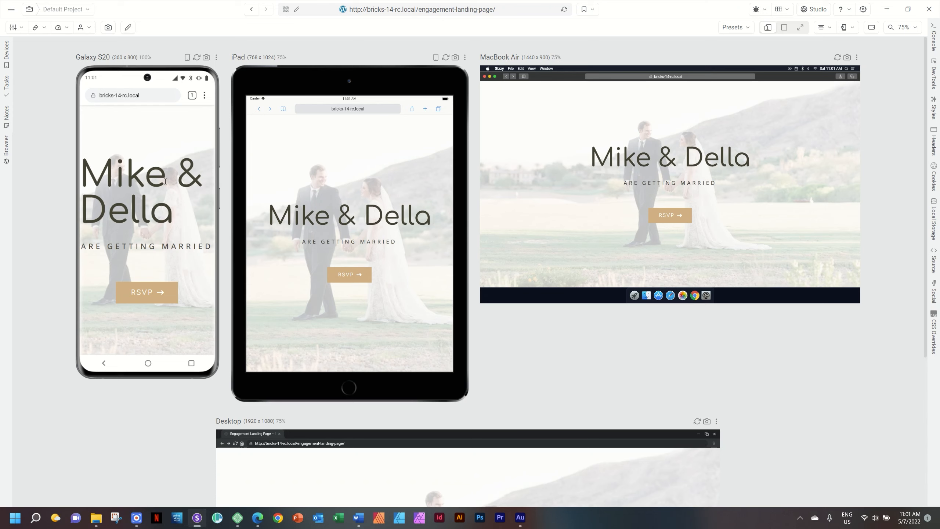
pyautogui.moveTo(255, 522)
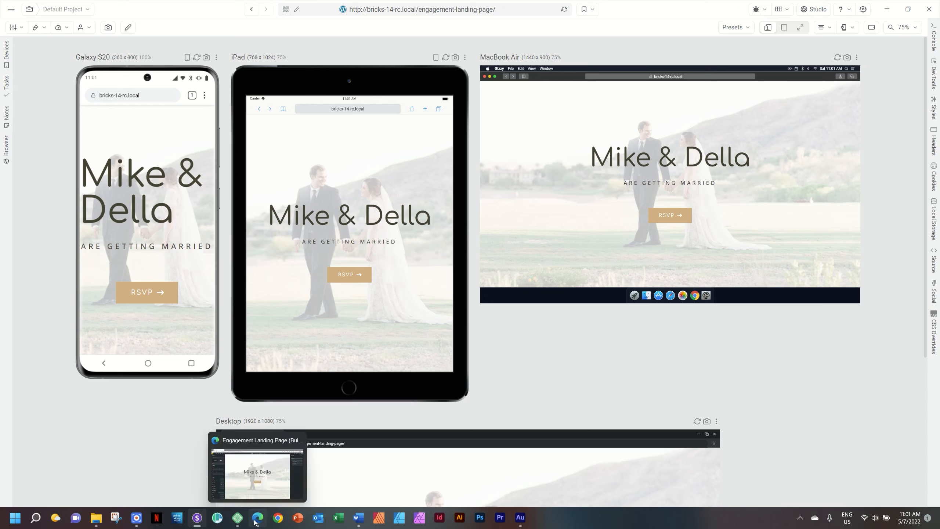
pyautogui.click(255, 523)
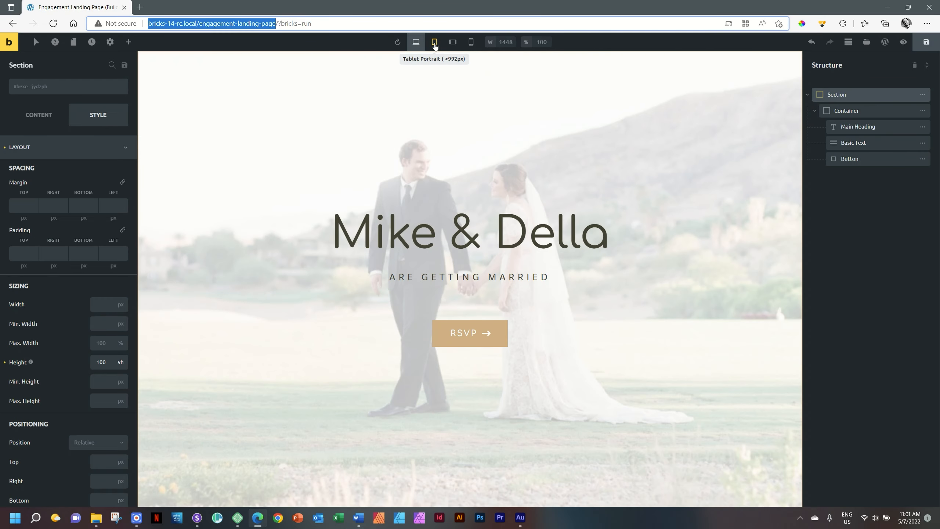
pyautogui.click(405, 108)
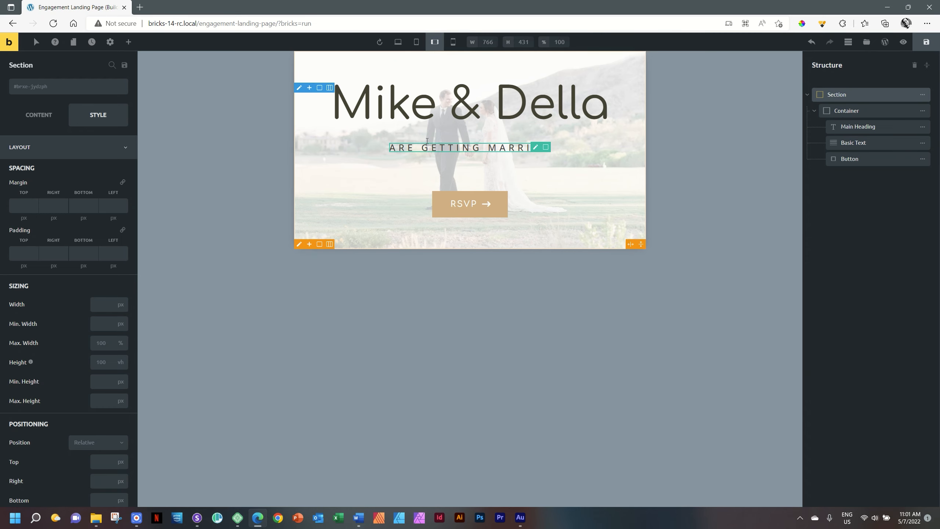
pyautogui.click(197, 518)
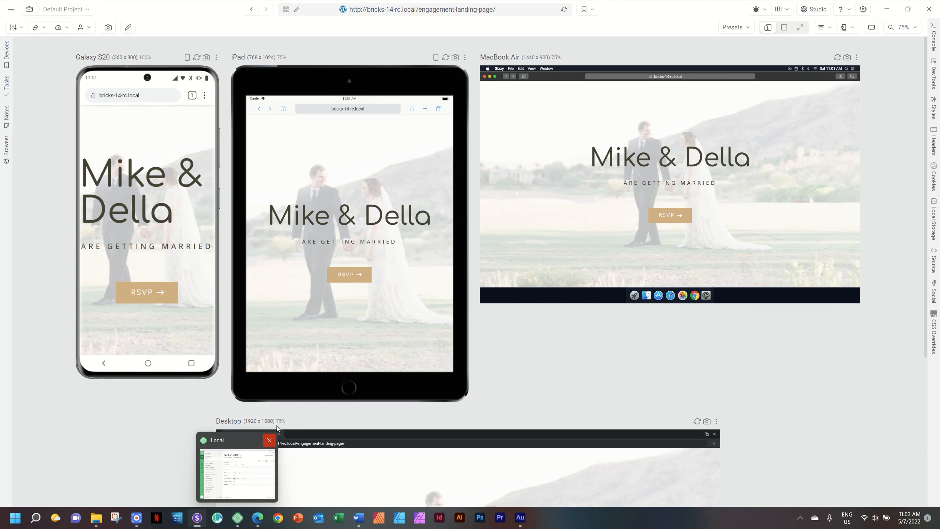
# - Rotate the iPad preview to landscape orientation
pyautogui.click(436, 57)
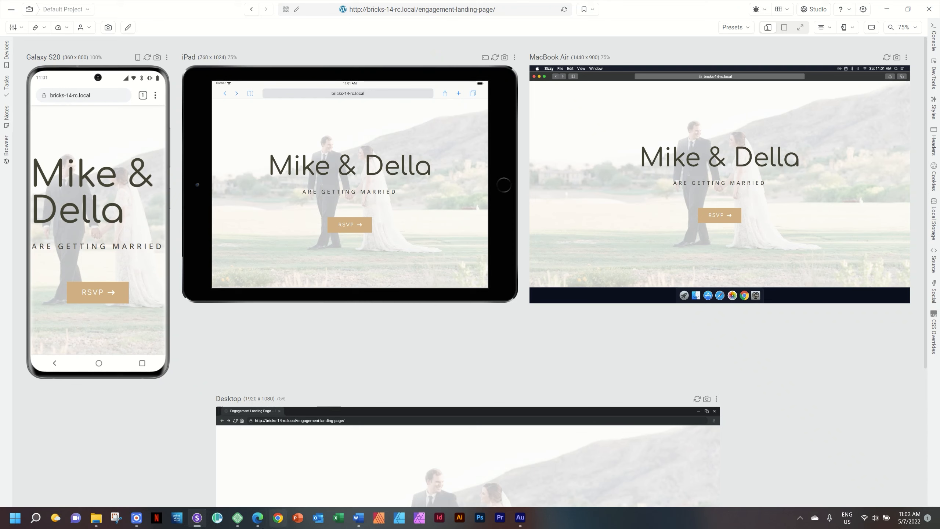
pyautogui.moveTo(238, 518)
# - Back in Bricks, switch the canvas to the Mobile Portrait breakpoint
pyautogui.click(258, 518)
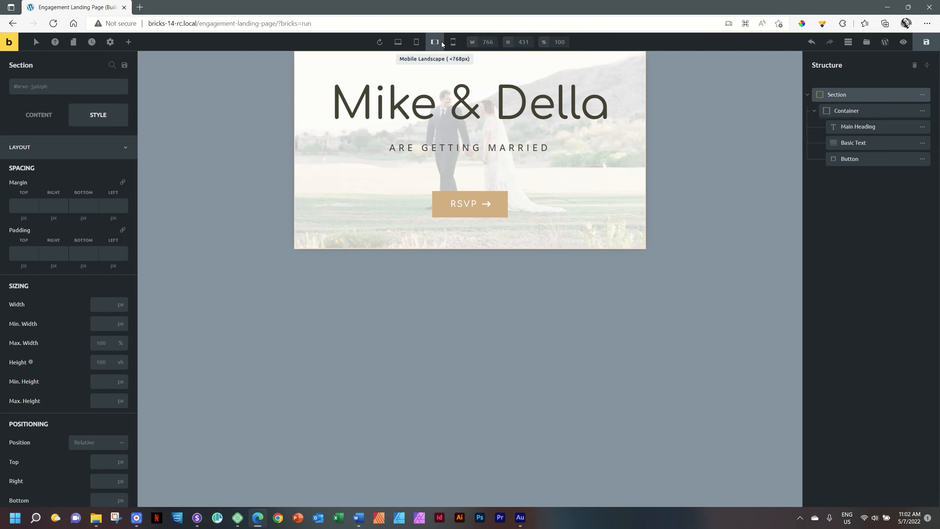
pyautogui.click(420, 45)
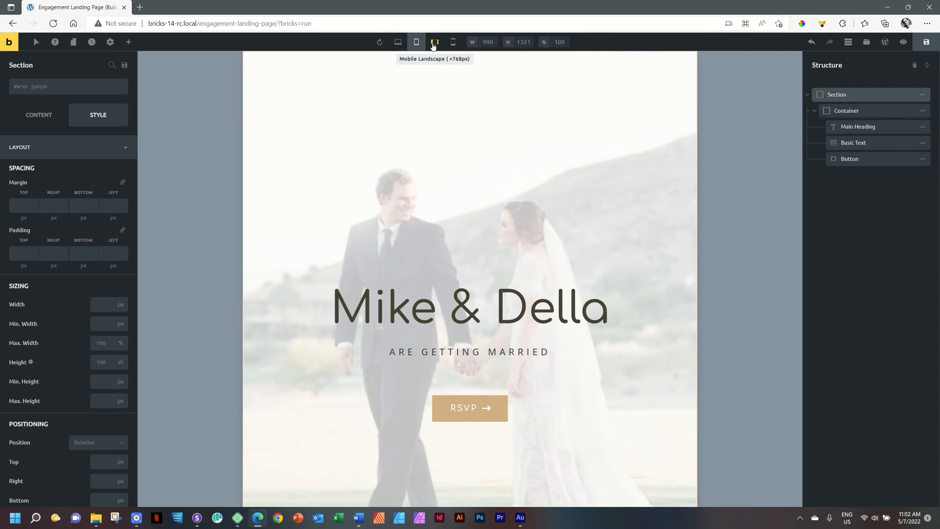
pyautogui.click(433, 42)
pyautogui.click(454, 43)
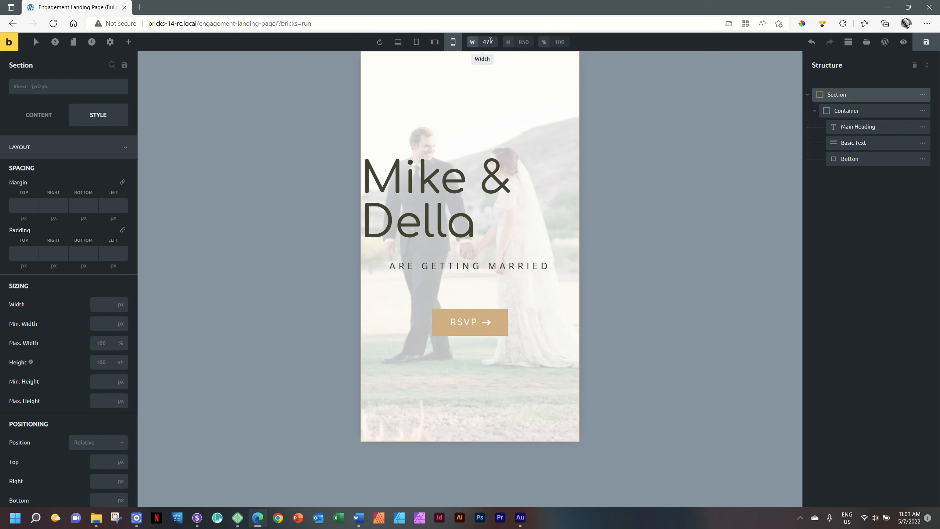
pyautogui.click(203, 522)
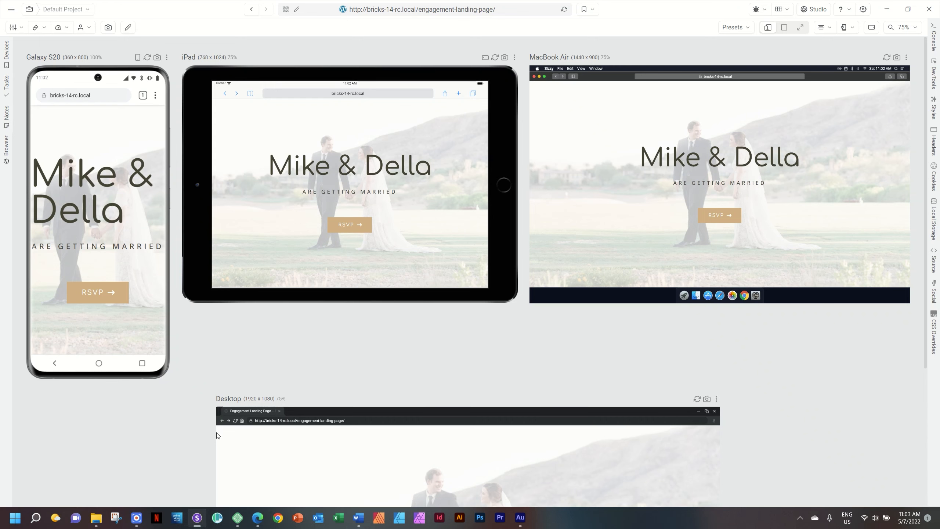
pyautogui.click(258, 518)
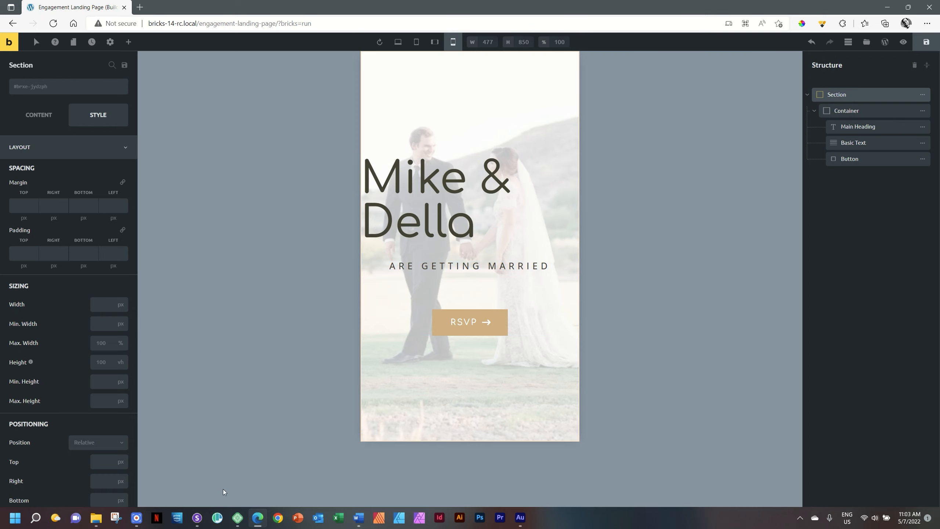
pyautogui.click(196, 518)
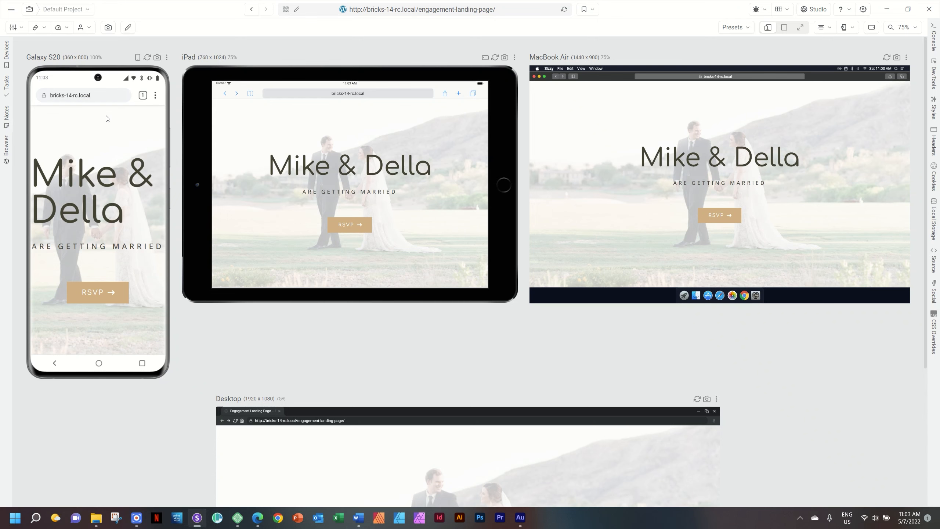
pyautogui.click(258, 518)
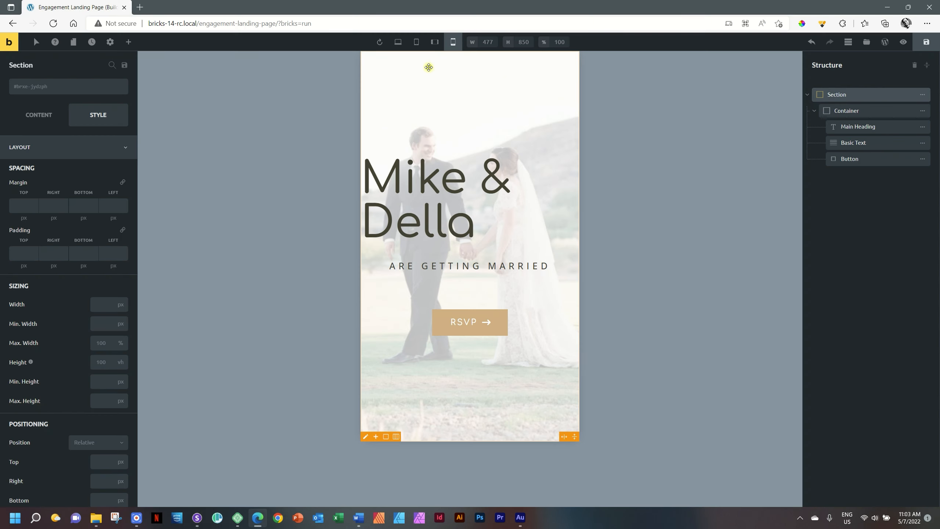
# - Set the mobile portrait preview size to 360 by 800 pixels
pyautogui.doubleClick(488, 40)
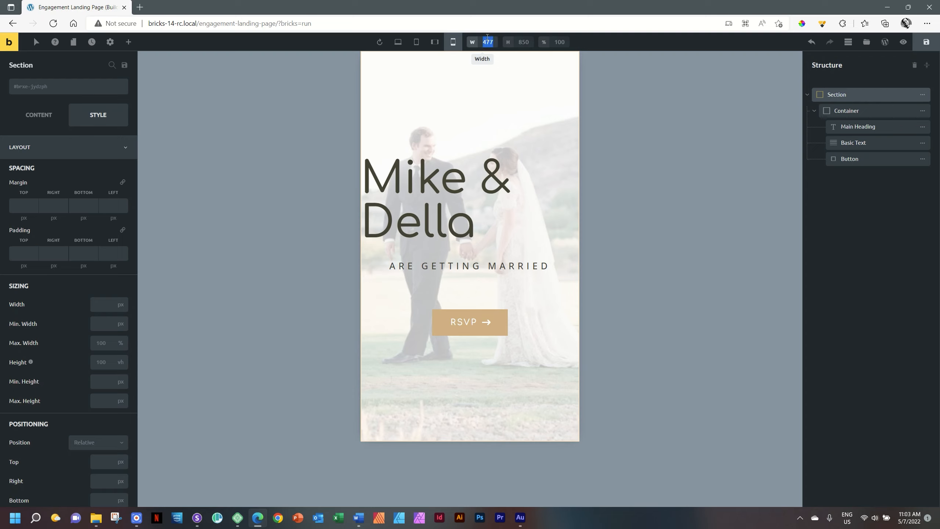
pyautogui.write('360')
pyautogui.doubleClick(524, 41)
pyautogui.write('800')
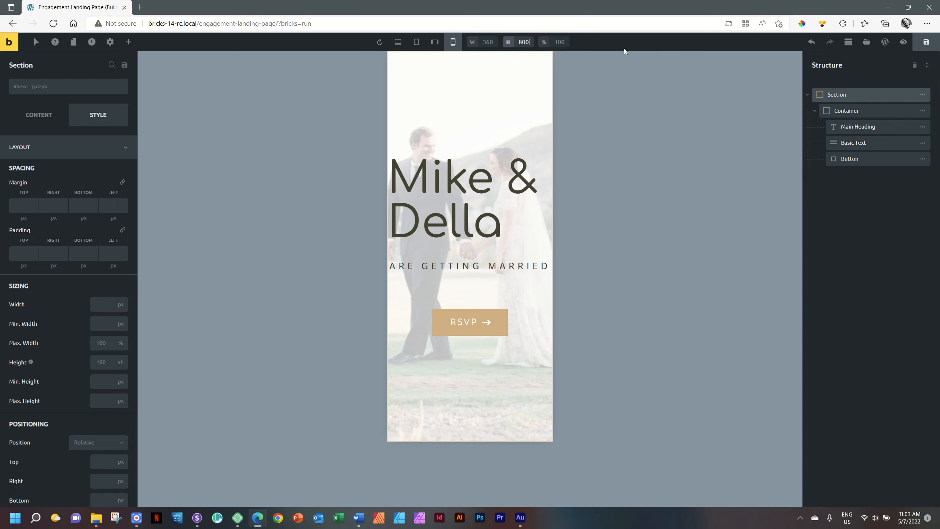
pyautogui.press('Return')
pyautogui.click(470, 44)
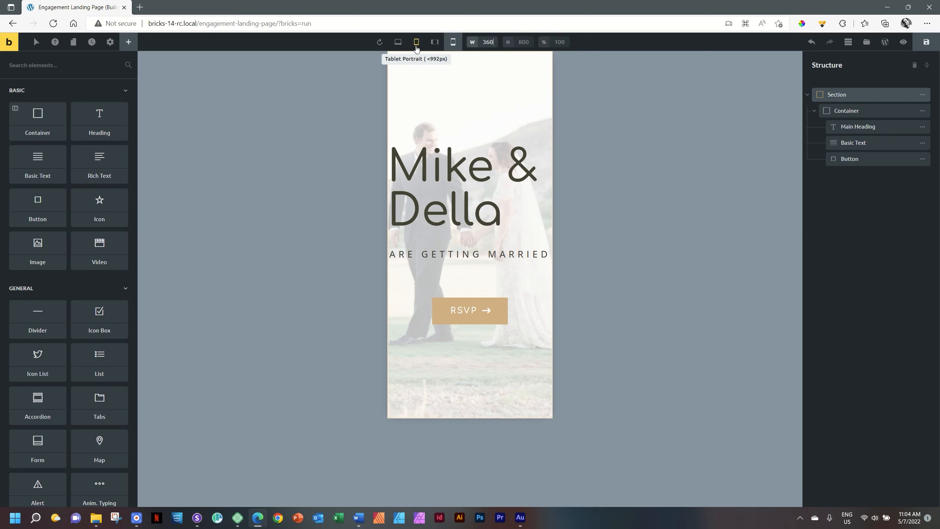
# - Change the preview to 380 px wide and 800 px high
pyautogui.click(398, 42)
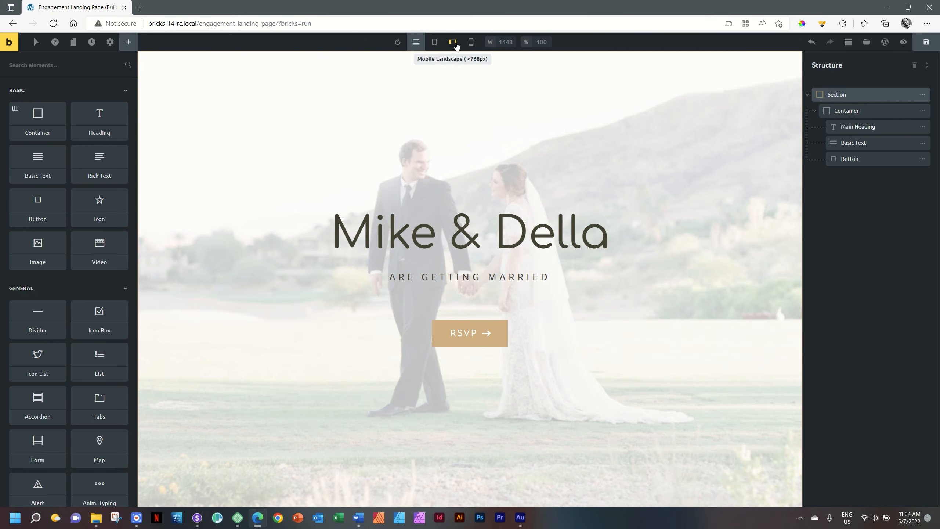
pyautogui.click(472, 43)
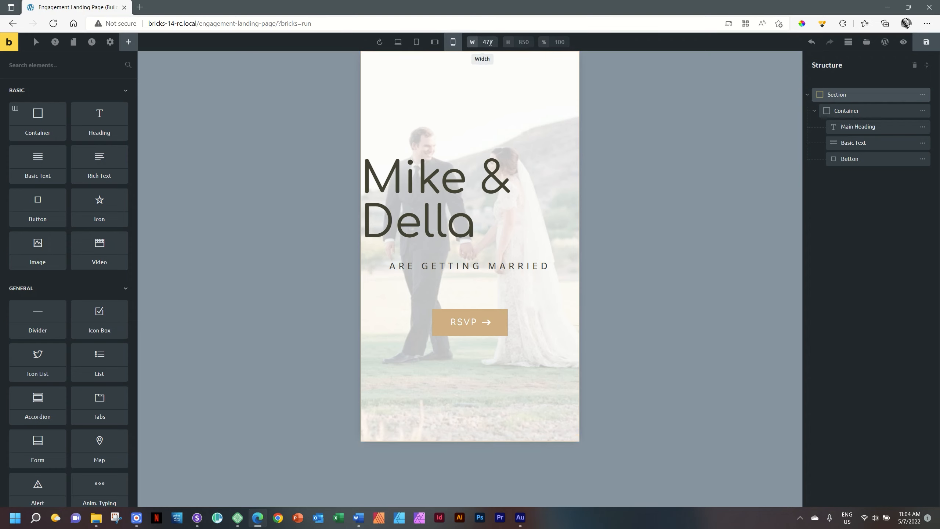
pyautogui.write('38')
pyautogui.press('Tab')
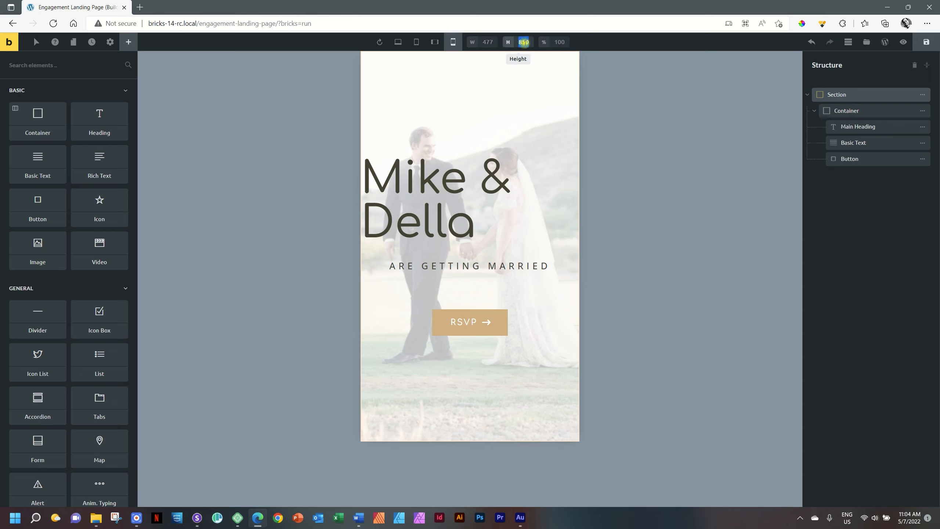
pyautogui.click(491, 42)
pyautogui.write('3')
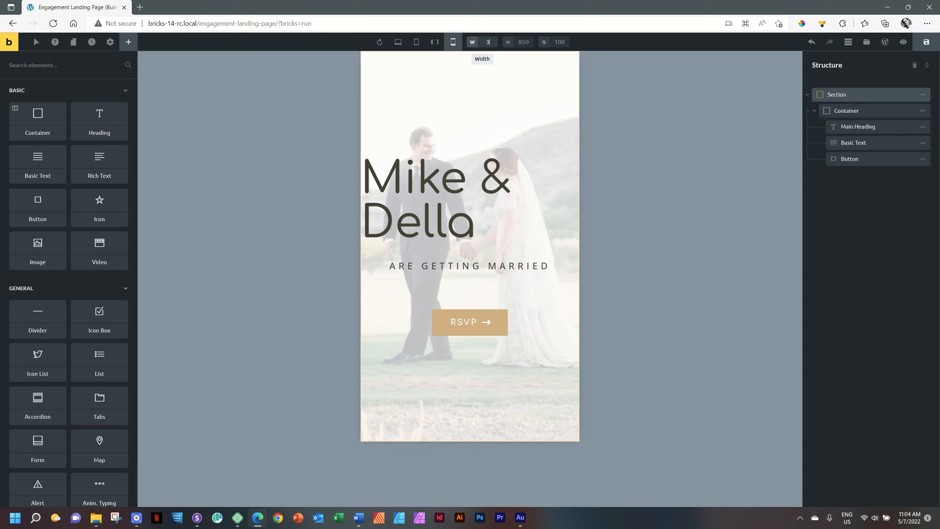
pyautogui.write('80')
pyautogui.press('Return')
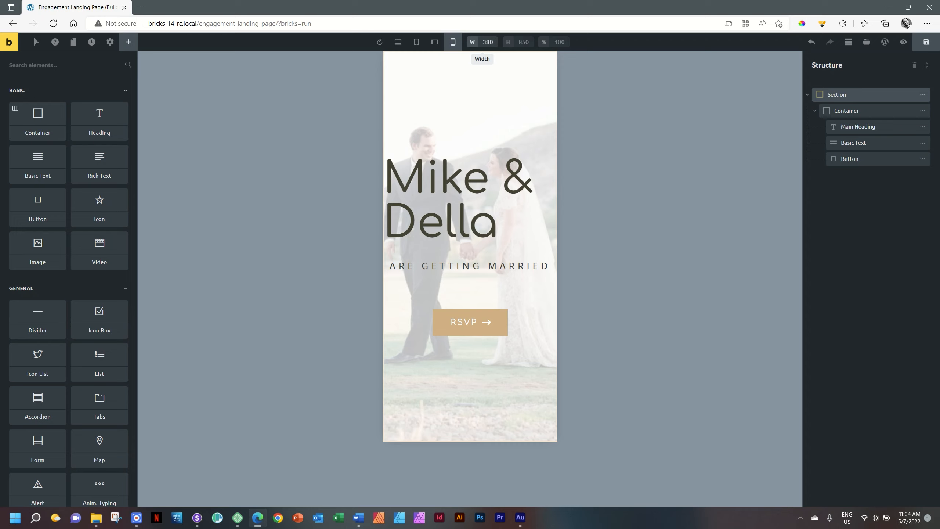
pyautogui.click(520, 43)
pyautogui.write('80')
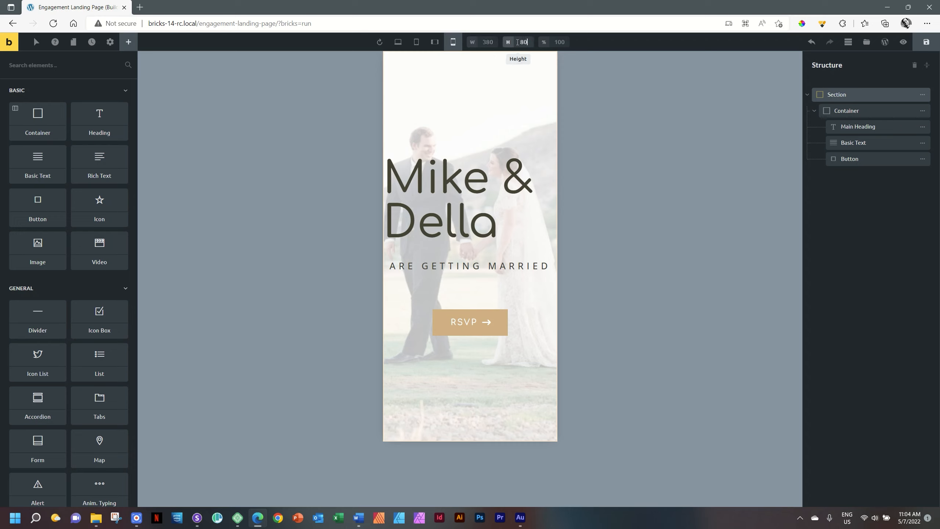
pyautogui.write('0')
pyautogui.press('Return')
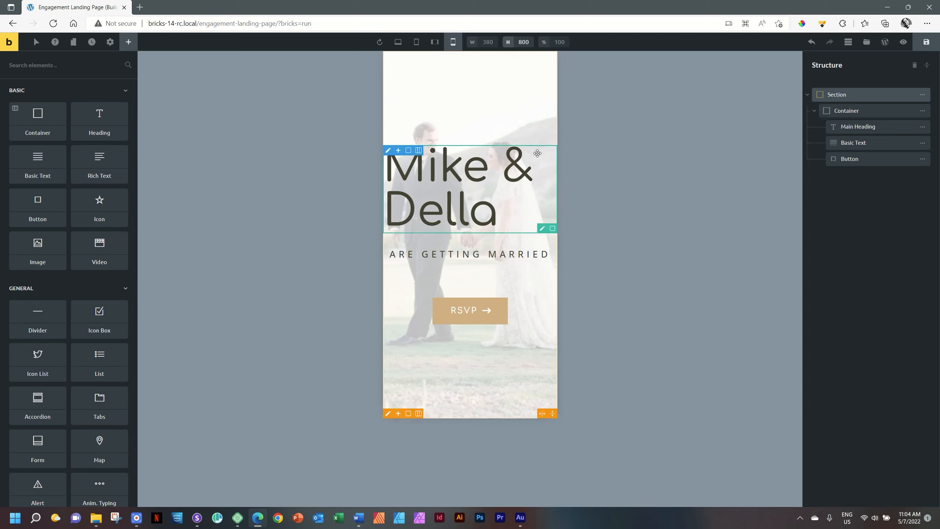
pyautogui.click(612, 187)
# - Give the Main Heading a 48px font size and centred text alignment
pyautogui.click(450, 172)
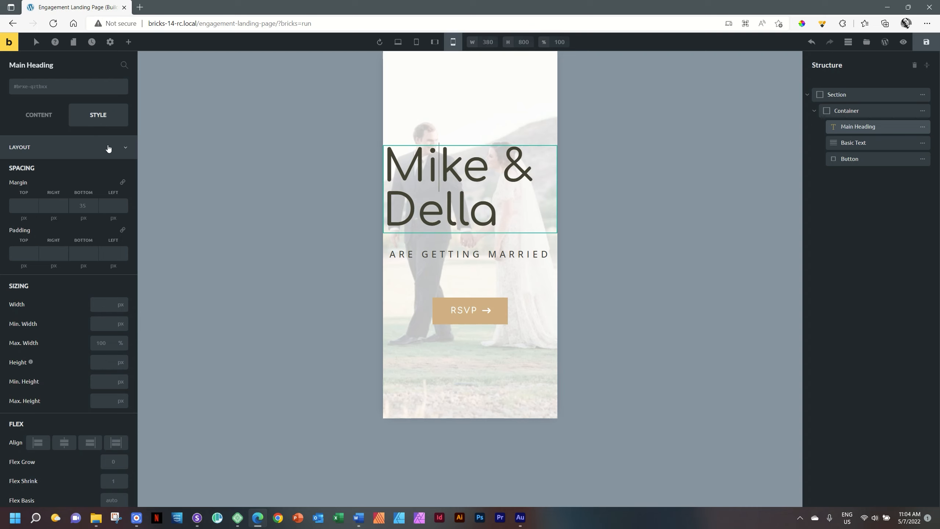
pyautogui.click(120, 150)
pyautogui.click(35, 171)
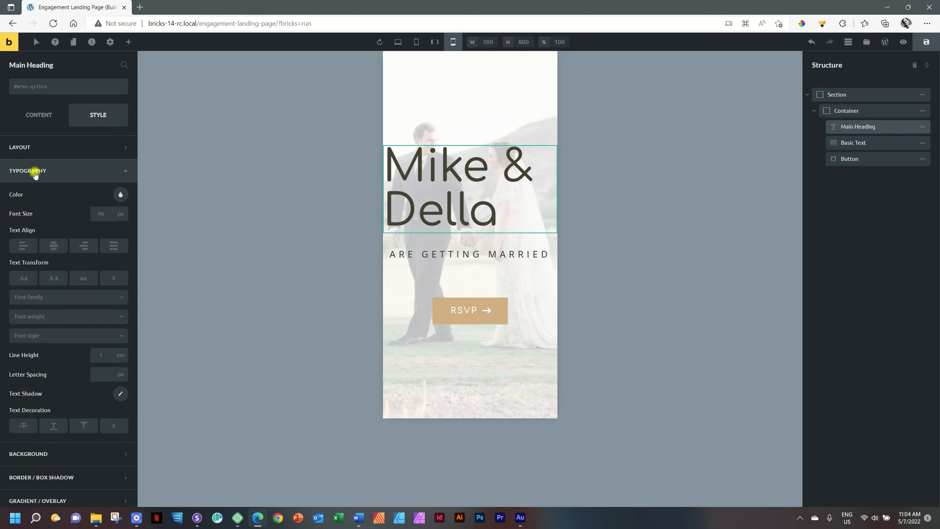
pyautogui.click(100, 215)
pyautogui.write('48')
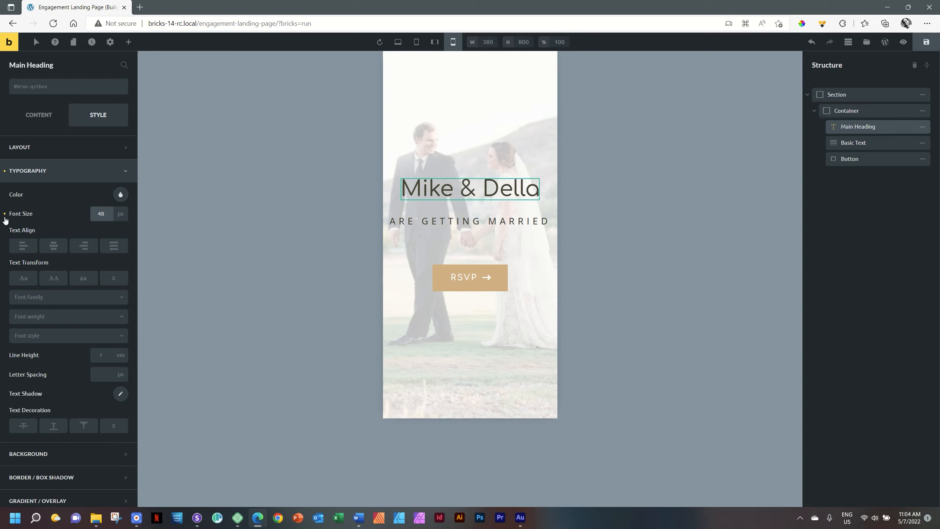
pyautogui.click(53, 252)
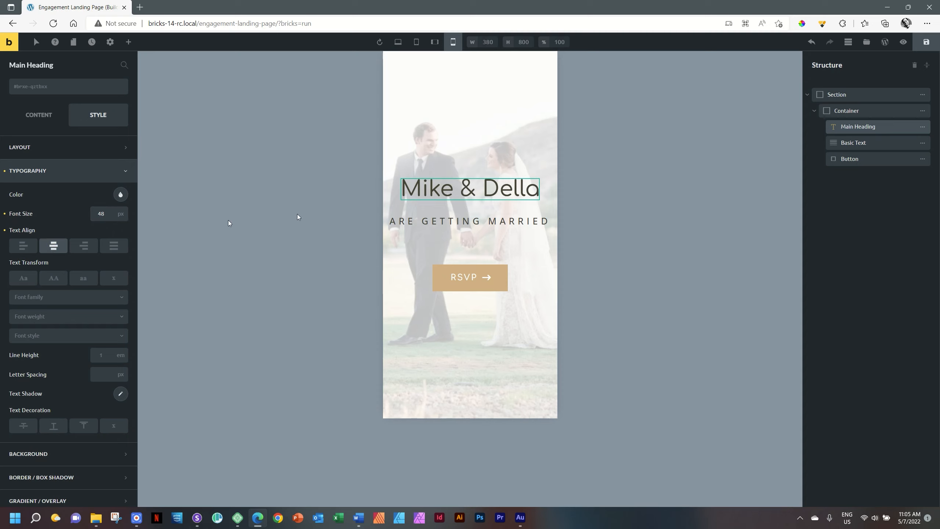
# - Try a 64px size and left alignment, then revert to centred 48px
pyautogui.doubleClick(100, 214)
pyautogui.write('64')
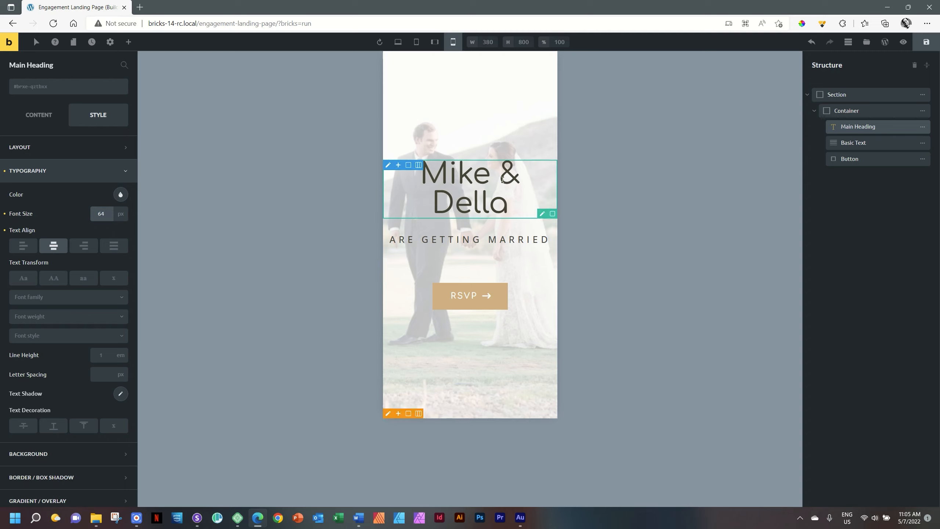
pyautogui.click(22, 246)
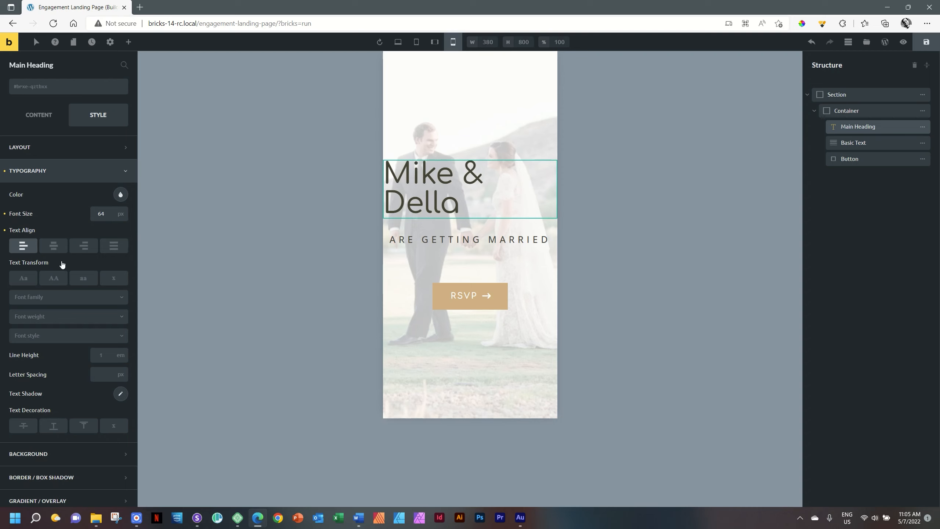
pyautogui.click(54, 246)
pyautogui.click(101, 214)
pyautogui.write('48')
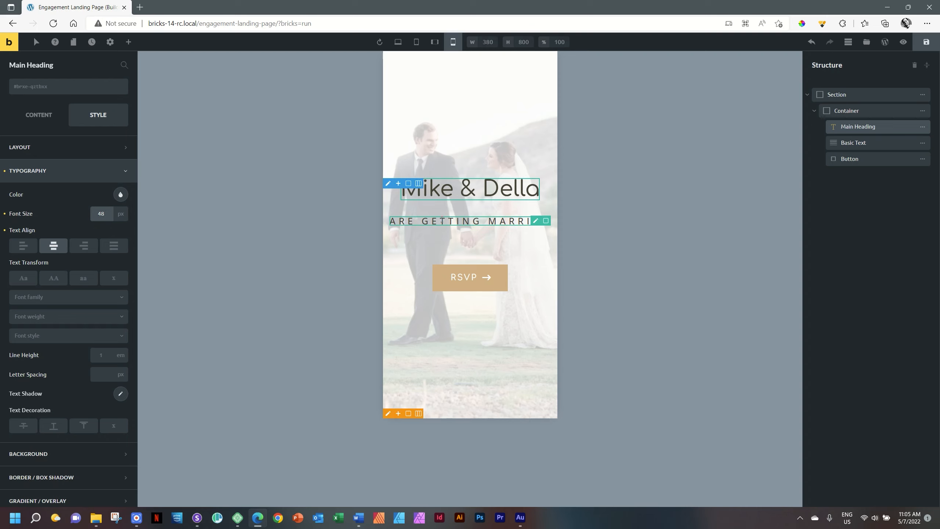
# - Give the ARE GETTING MARRIED subtitle a 16px font size and 1px letter spacing
pyautogui.click(442, 220)
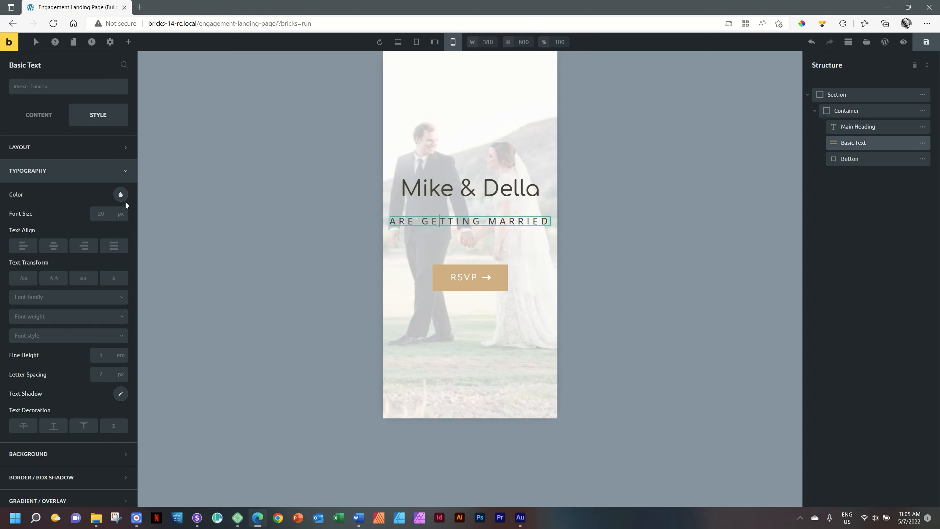
pyautogui.click(98, 214)
pyautogui.write('16')
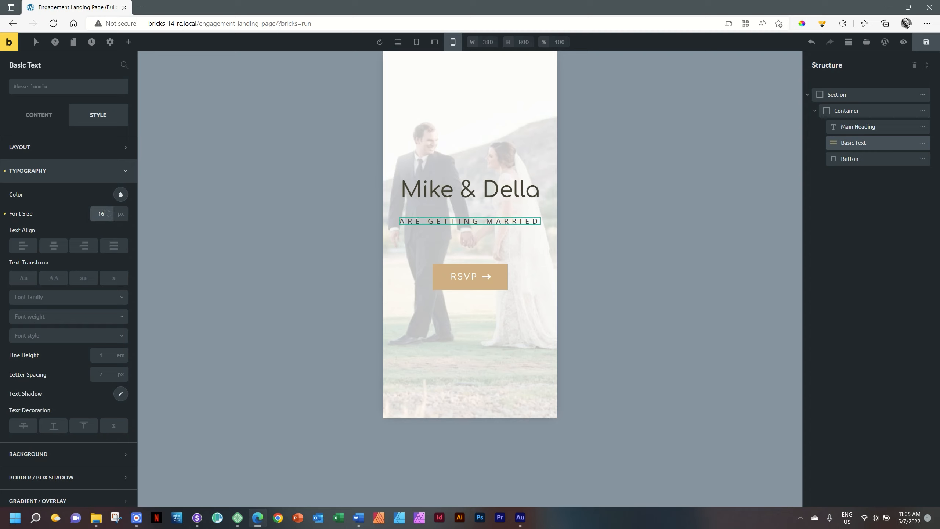
pyautogui.click(108, 377)
pyautogui.write('6.300')
pyautogui.doubleClick(98, 376)
pyautogui.write('1')
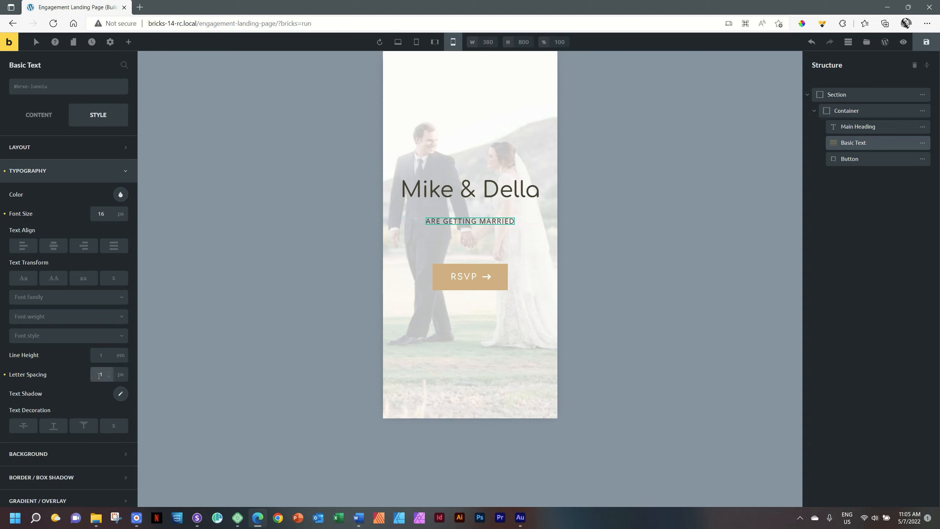
pyautogui.click(462, 199)
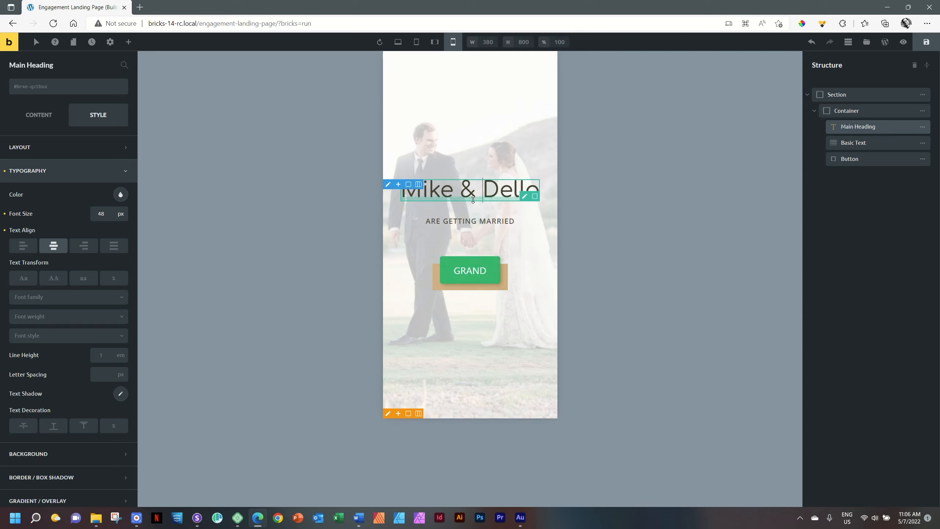
pyautogui.click(201, 520)
# - Reload all Sizzy device previews, then return to the Bricks editor
pyautogui.hotkey('ctrl', 'r')
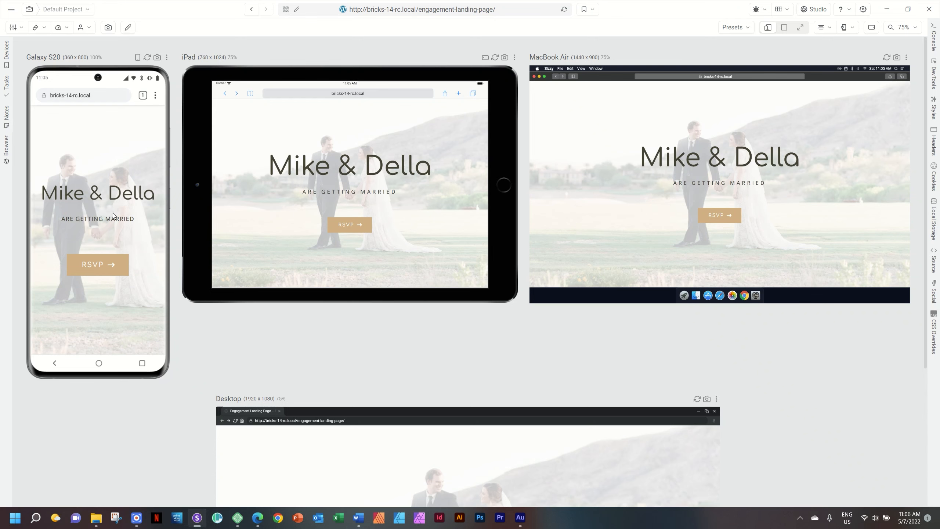
pyautogui.hotkey('alt', 'Tab')
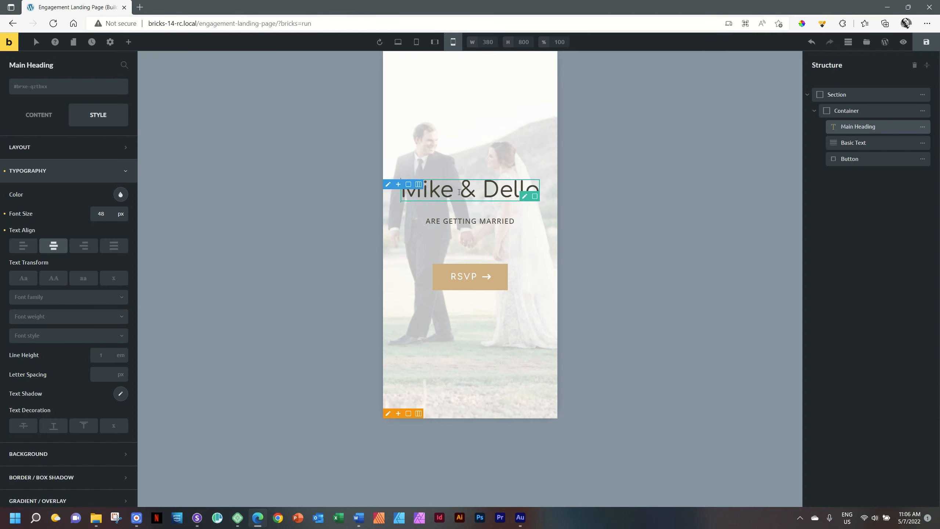
# - Select the Mike & Della heading on the mobile canvas
pyautogui.moveTo(458, 203); pyautogui.dragTo(457, 201)
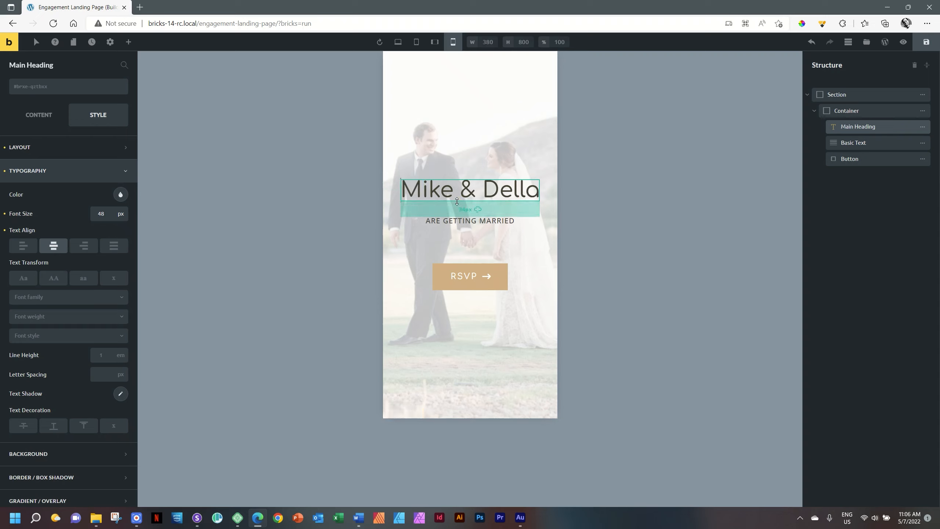
pyautogui.click(457, 211)
pyautogui.click(476, 207)
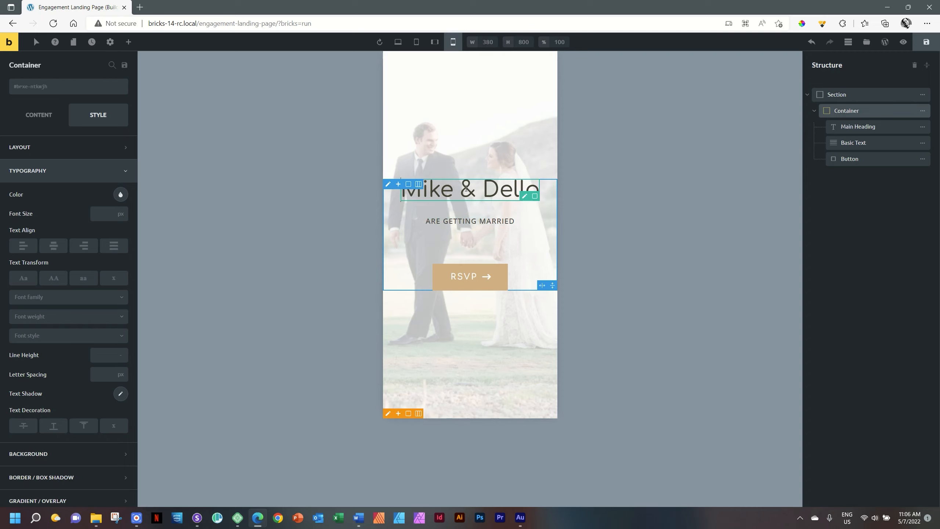
pyautogui.click(466, 196)
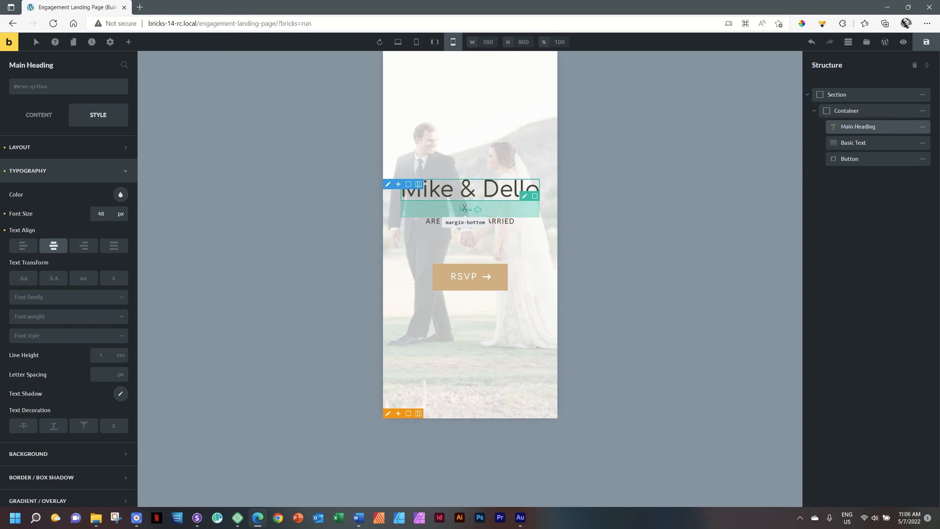
pyautogui.click(465, 216)
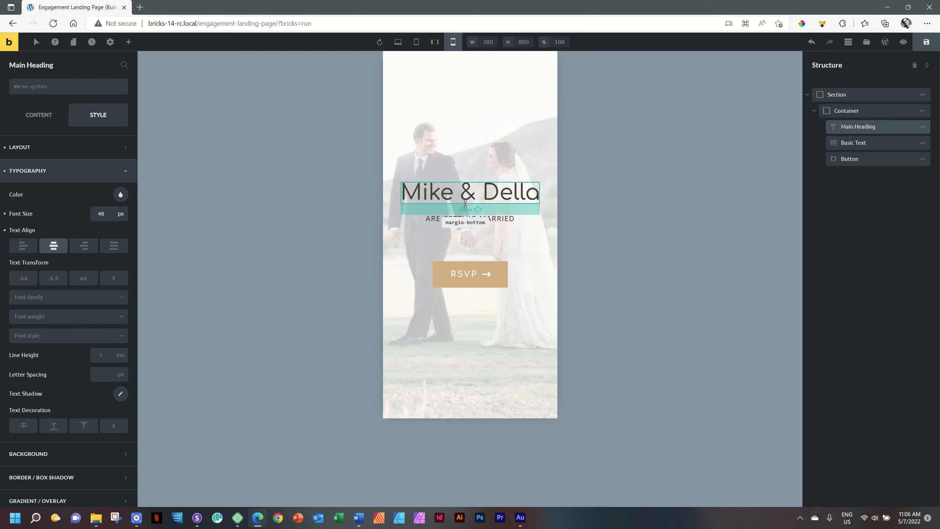
pyautogui.click(468, 202)
pyautogui.click(468, 193)
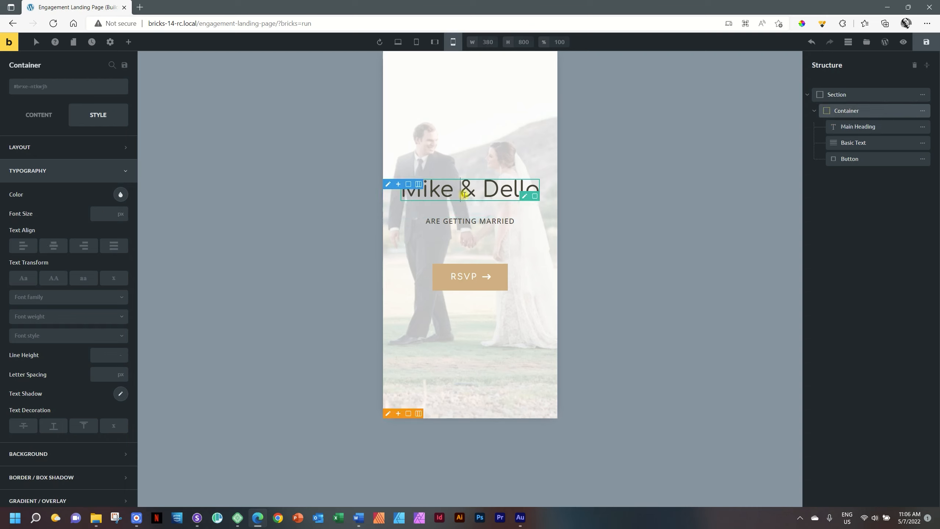
# - Set the heading's bottom margin to 10px
pyautogui.click(45, 148)
pyautogui.doubleClick(80, 203)
pyautogui.write('15')
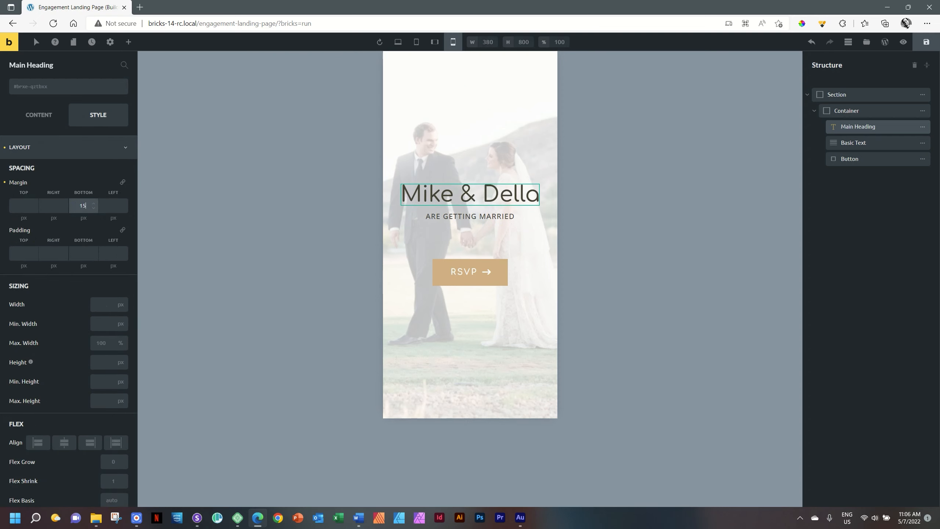
pyautogui.doubleClick(81, 204)
pyautogui.write('36')
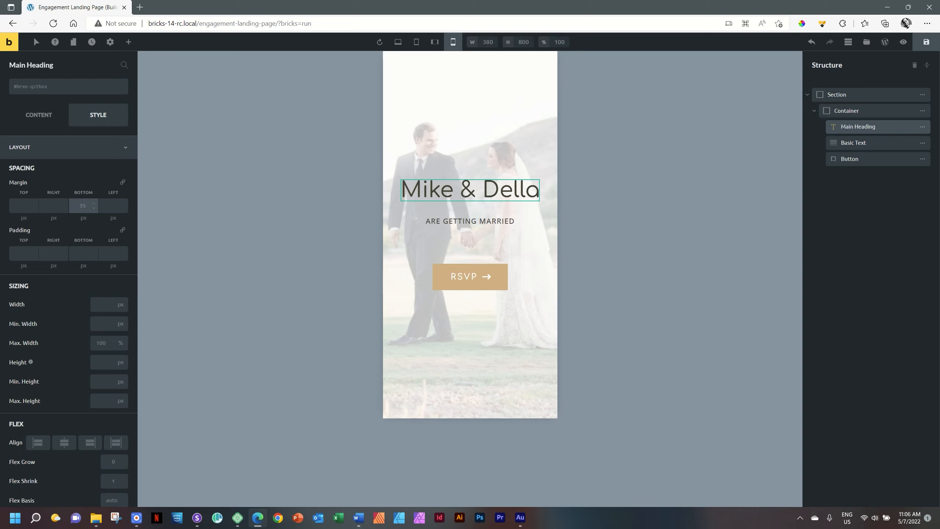
pyautogui.doubleClick(83, 206)
pyautogui.write('10')
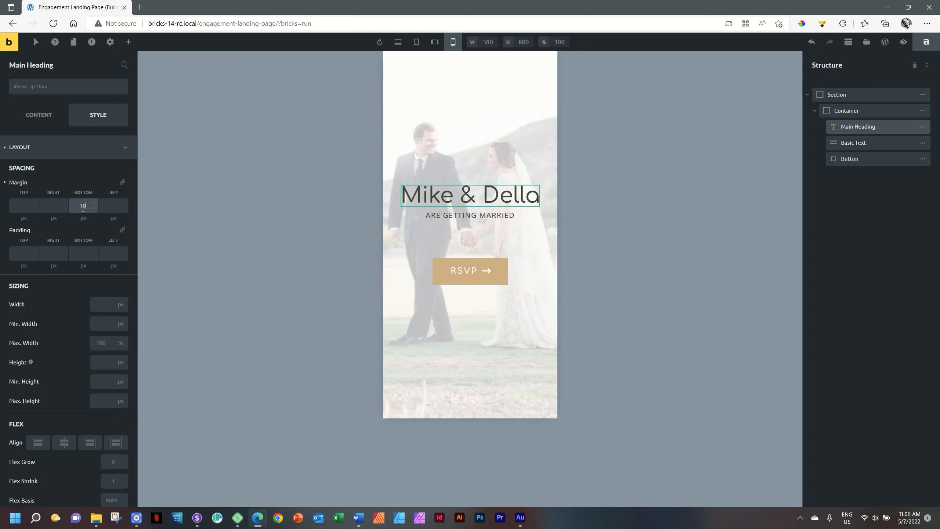
# - Save the page and reload all Sizzy device previews
pyautogui.hotkey('ctrl', 's')
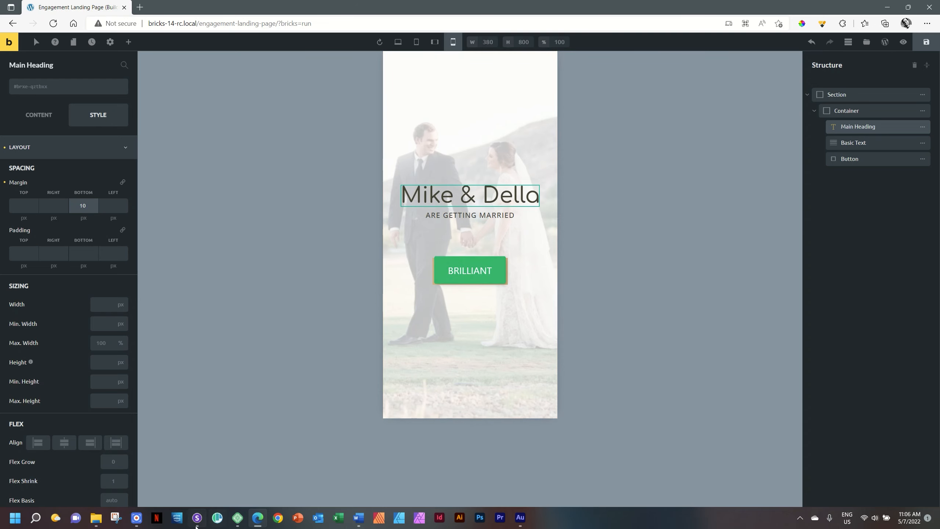
pyautogui.click(200, 517)
pyautogui.click(563, 10)
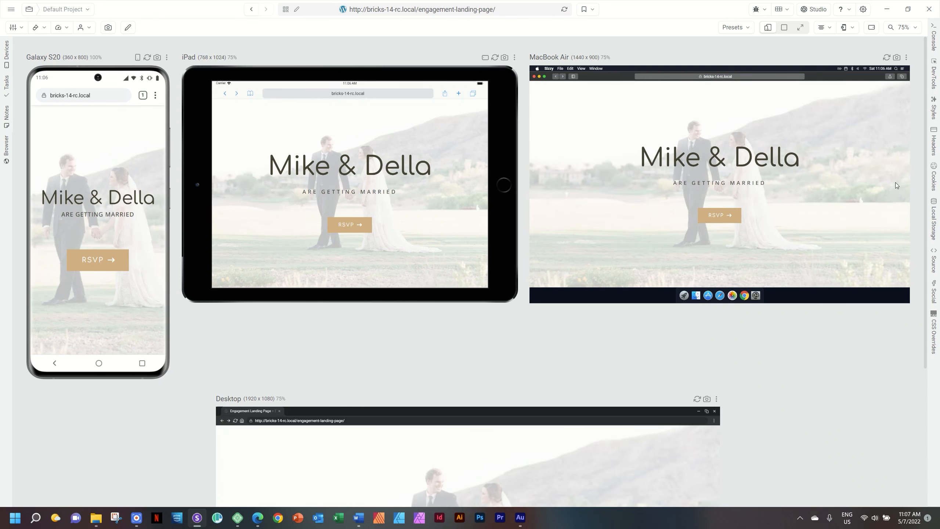
pyautogui.scroll(-1, 918, 195)
pyautogui.scroll(-5, 920, 348)
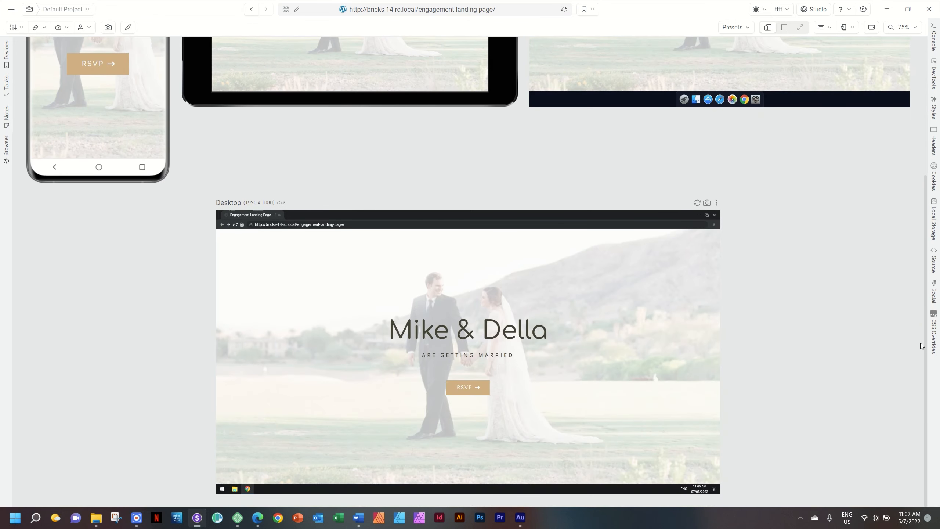
pyautogui.scroll(6, 921, 348)
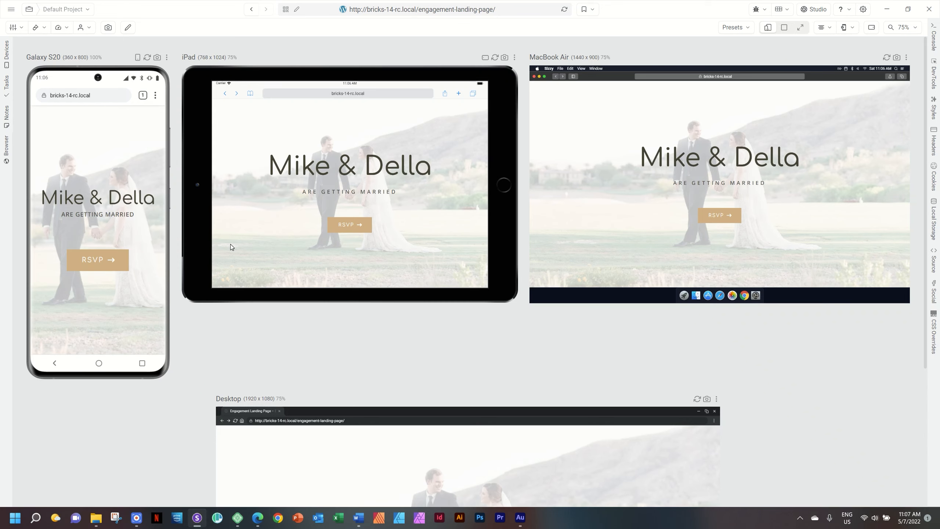
pyautogui.click(261, 521)
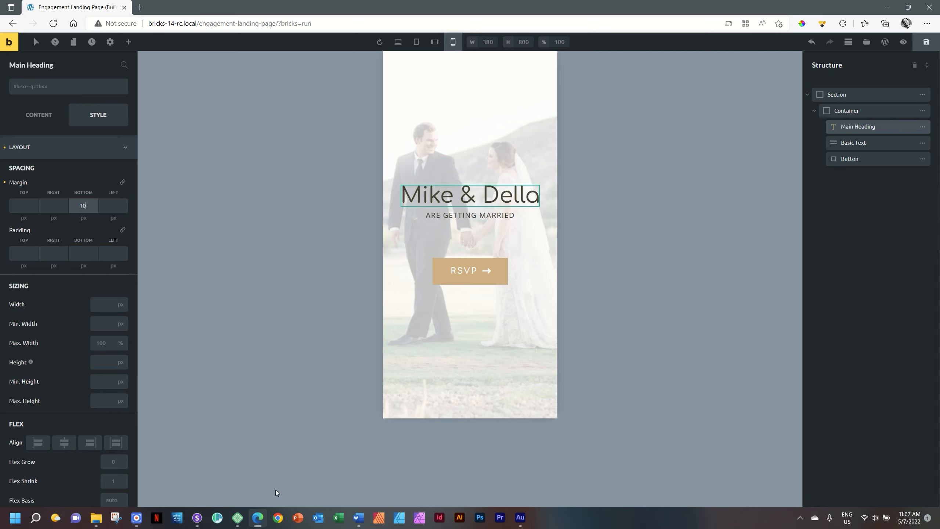